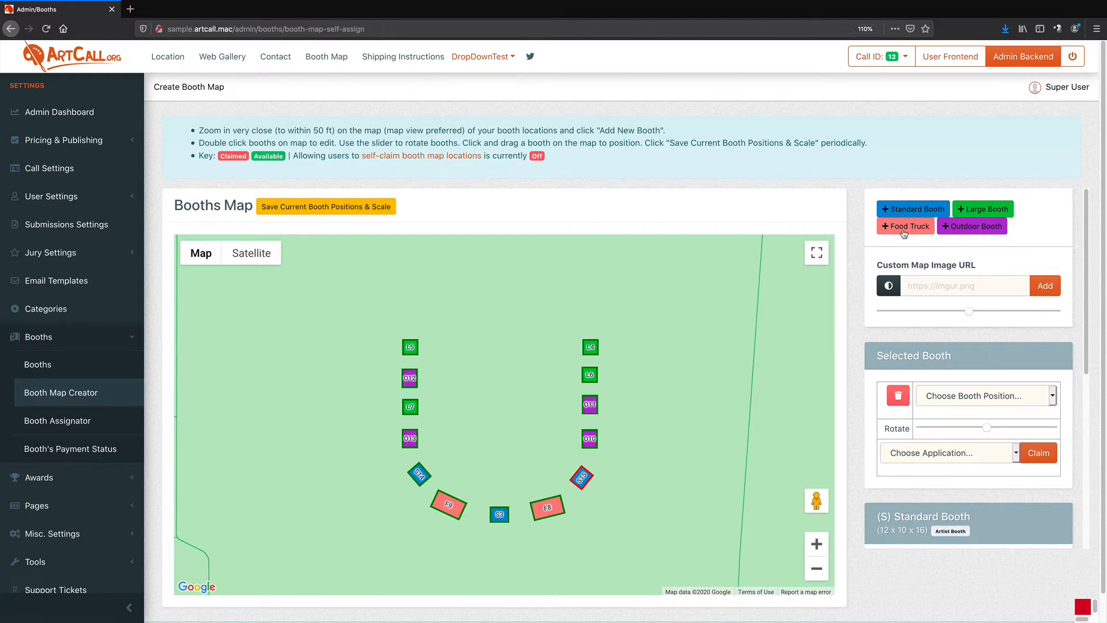
# Add a new Food Truck booth to the booth map after glancing over the booth types list
pyautogui.click(51, 364)
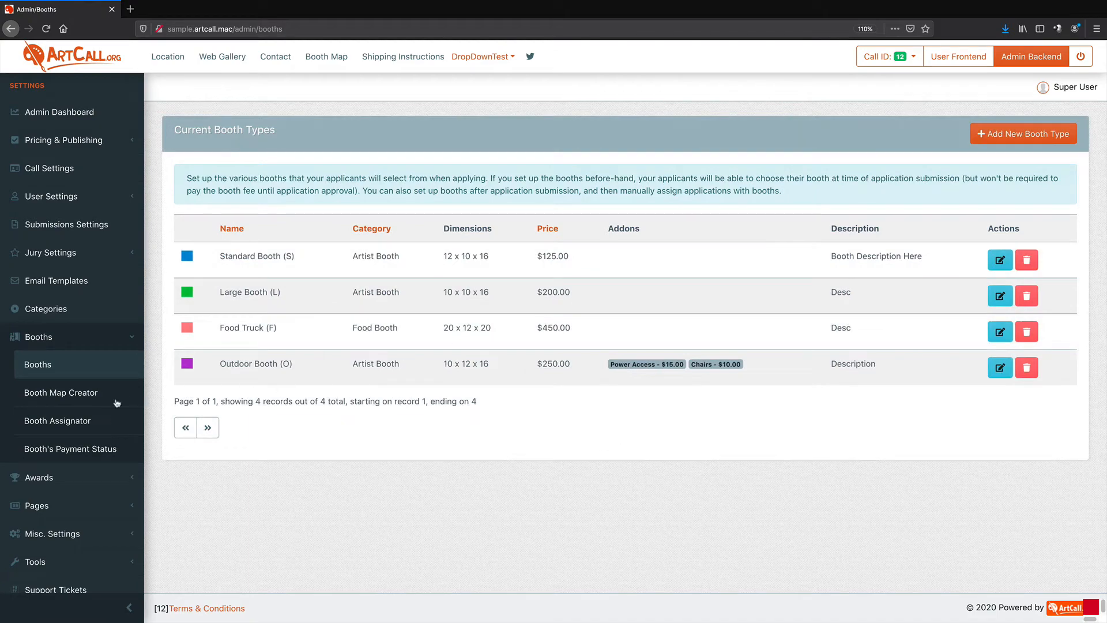
pyautogui.click(83, 401)
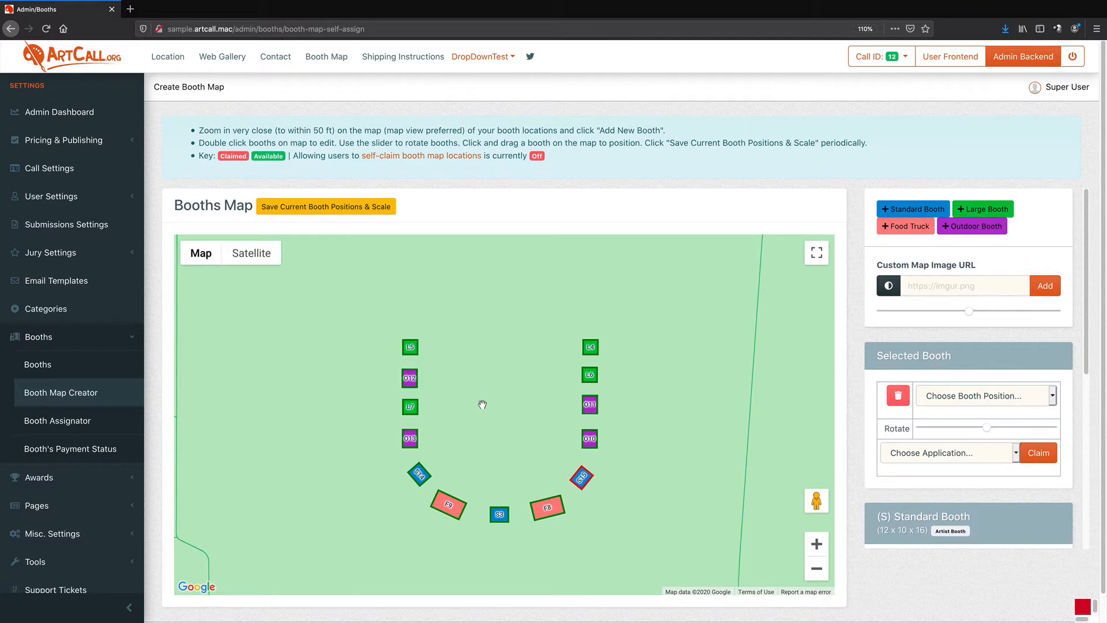
pyautogui.click(908, 230)
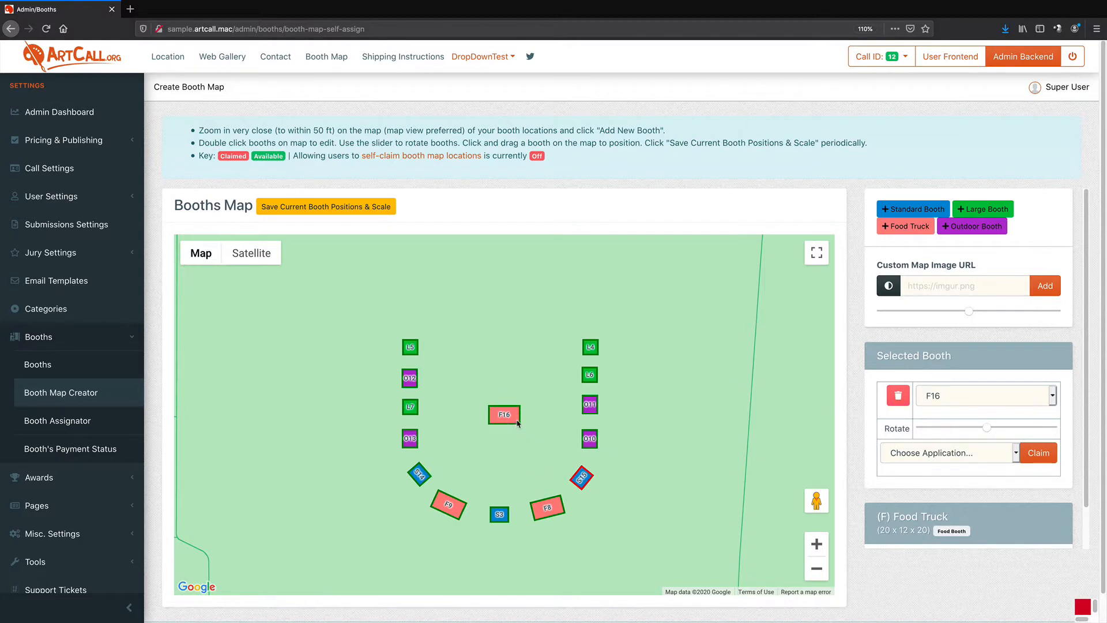
pyautogui.moveTo(990, 433)
pyautogui.mouseDown()
pyautogui.moveTo(974, 428)
pyautogui.moveTo(1001, 427)
pyautogui.moveTo(968, 428)
pyautogui.moveTo(988, 428)
pyautogui.mouseUp()
# Zoom the map out and back in to examine where the booth layout sits in the park
pyautogui.click(815, 569)
pyautogui.click(815, 570)
pyautogui.click(815, 570)
pyautogui.click(815, 570)
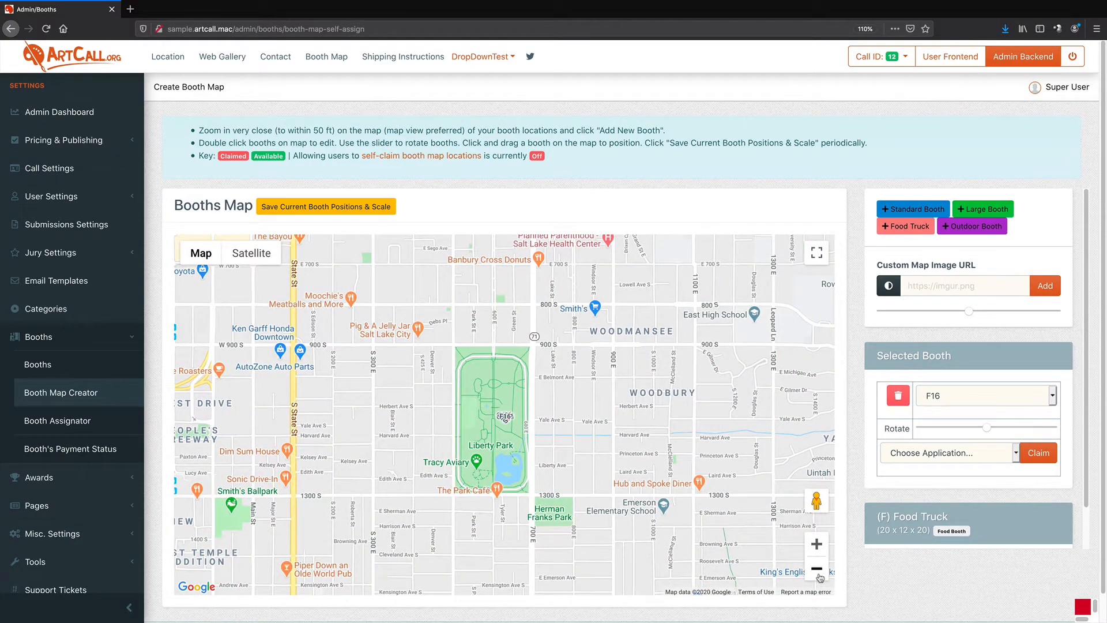
pyautogui.click(817, 545)
pyautogui.click(817, 544)
pyautogui.click(817, 548)
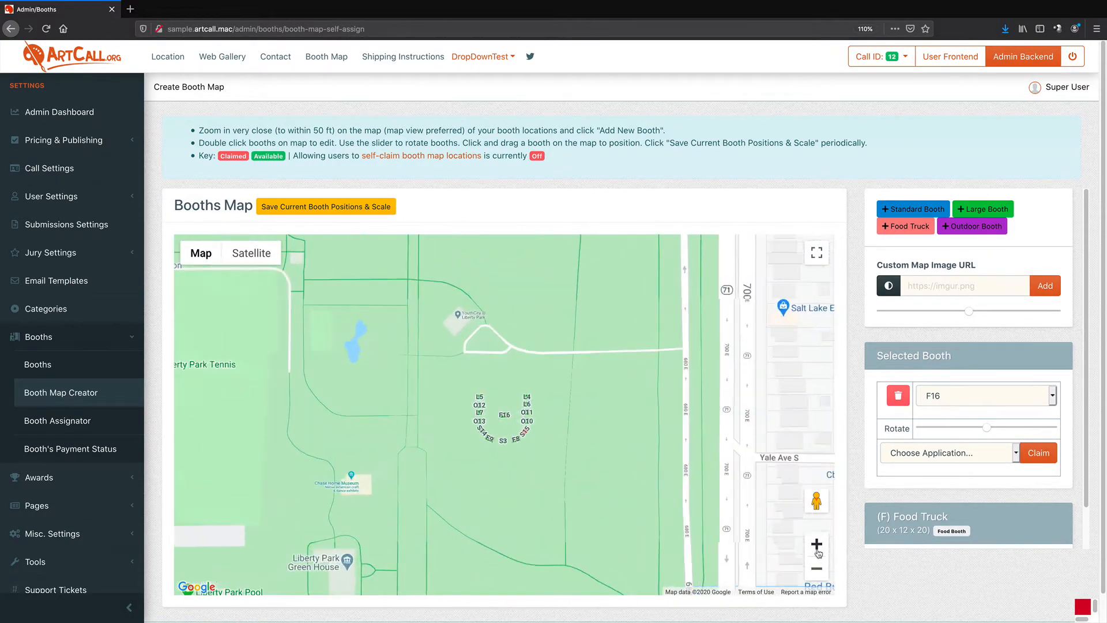
pyautogui.click(816, 545)
pyautogui.click(817, 544)
pyautogui.click(817, 545)
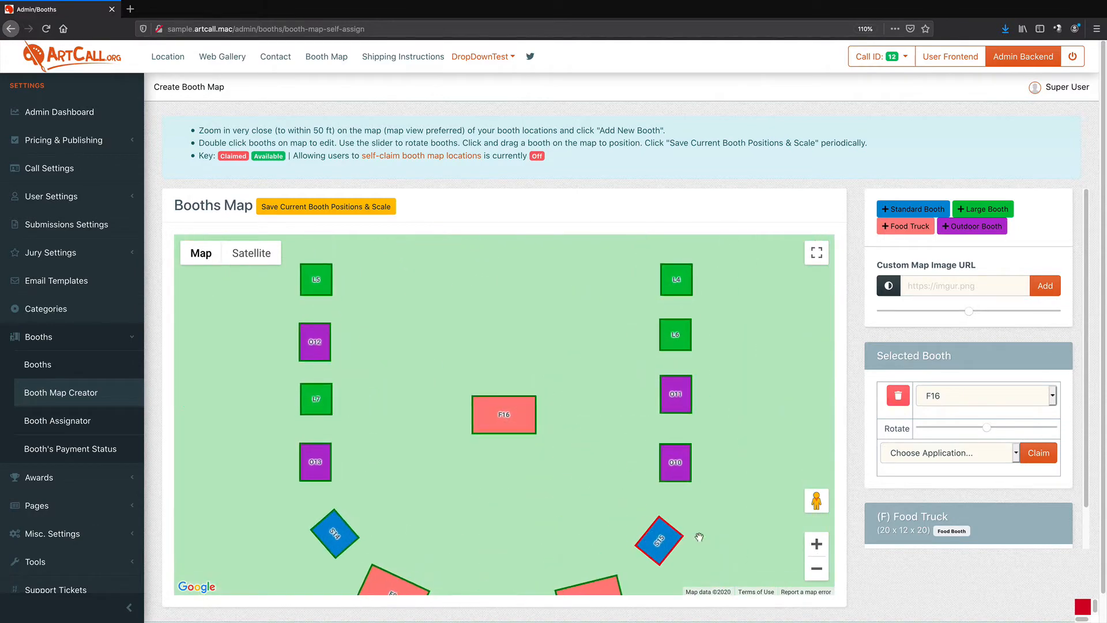
pyautogui.click(816, 575)
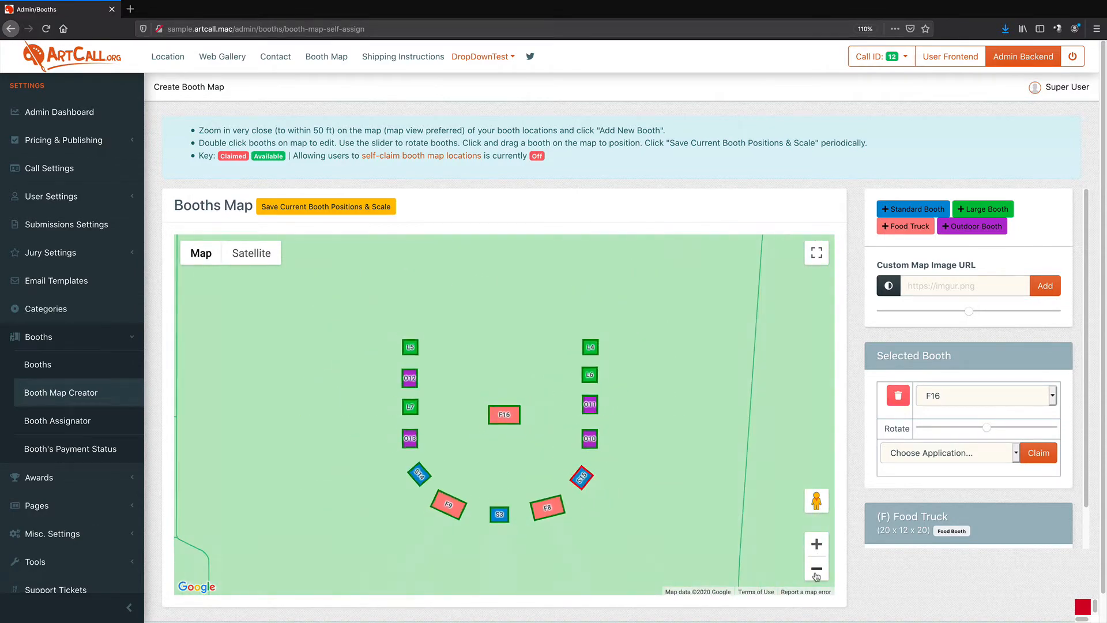
# Nudge the new Food Truck booth F16 into place and rotate it with the slider
pyautogui.click(259, 265)
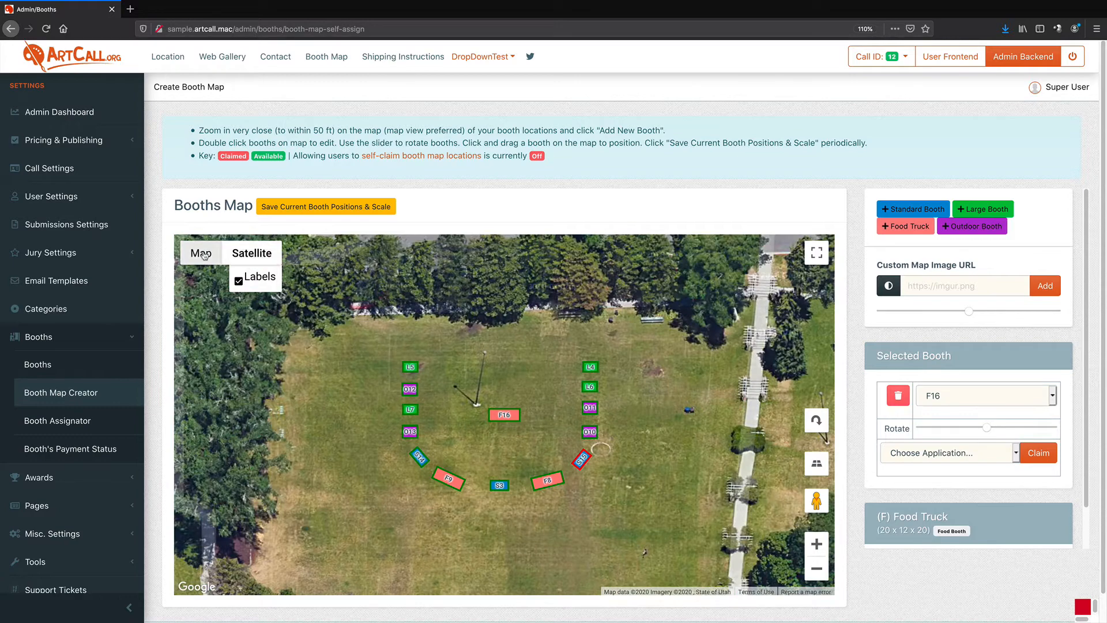
pyautogui.click(201, 254)
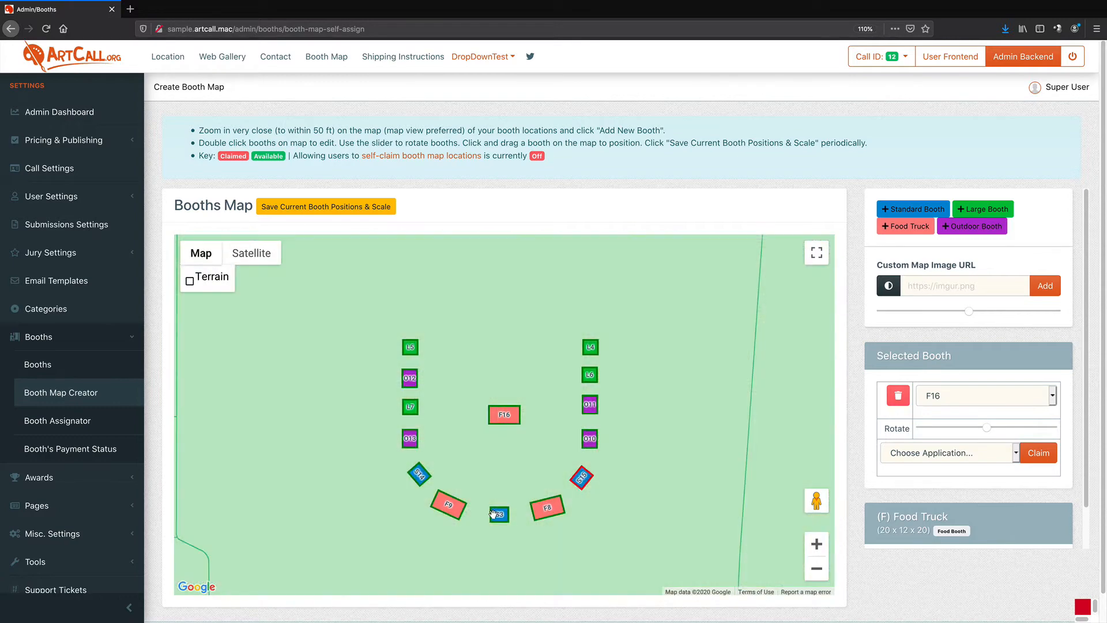
pyautogui.click(507, 420)
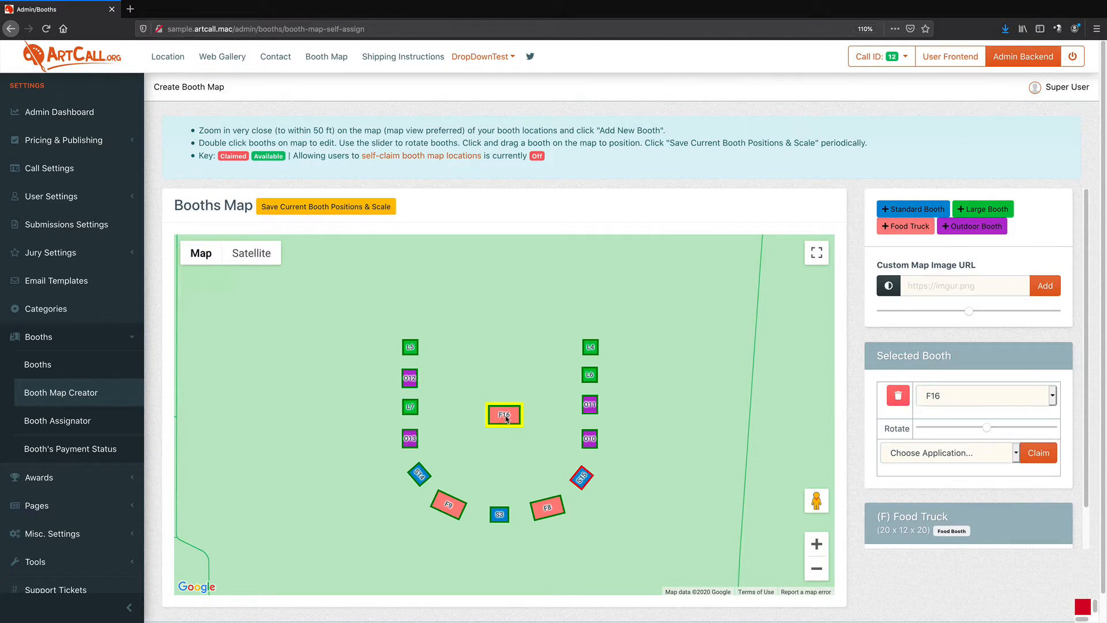
pyautogui.moveTo(503, 415); pyautogui.dragTo(503, 413)
pyautogui.moveTo(986, 428); pyautogui.dragTo(964, 427)
# Select booth O-10 and adjust its rotation slider
pyautogui.doubleClick(590, 439)
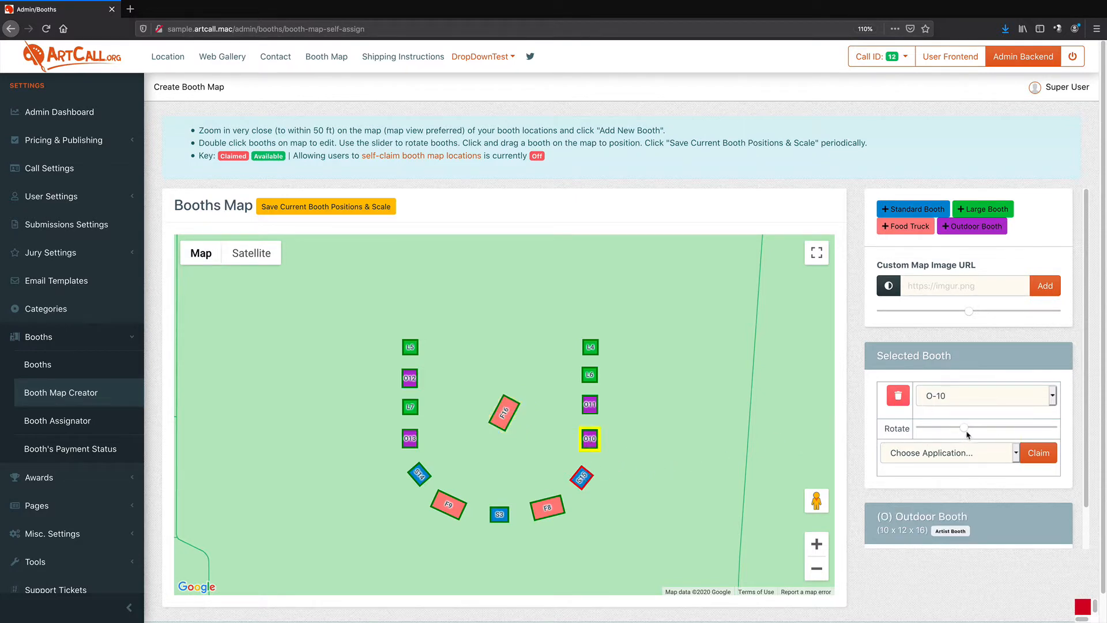
pyautogui.moveTo(968, 434)
pyautogui.mouseDown()
pyautogui.moveTo(954, 429)
pyautogui.moveTo(988, 431)
pyautogui.mouseUp()
# Delete the F16 Food Truck booth and save the current booth positions and scale
pyautogui.click(503, 419)
pyautogui.click(903, 406)
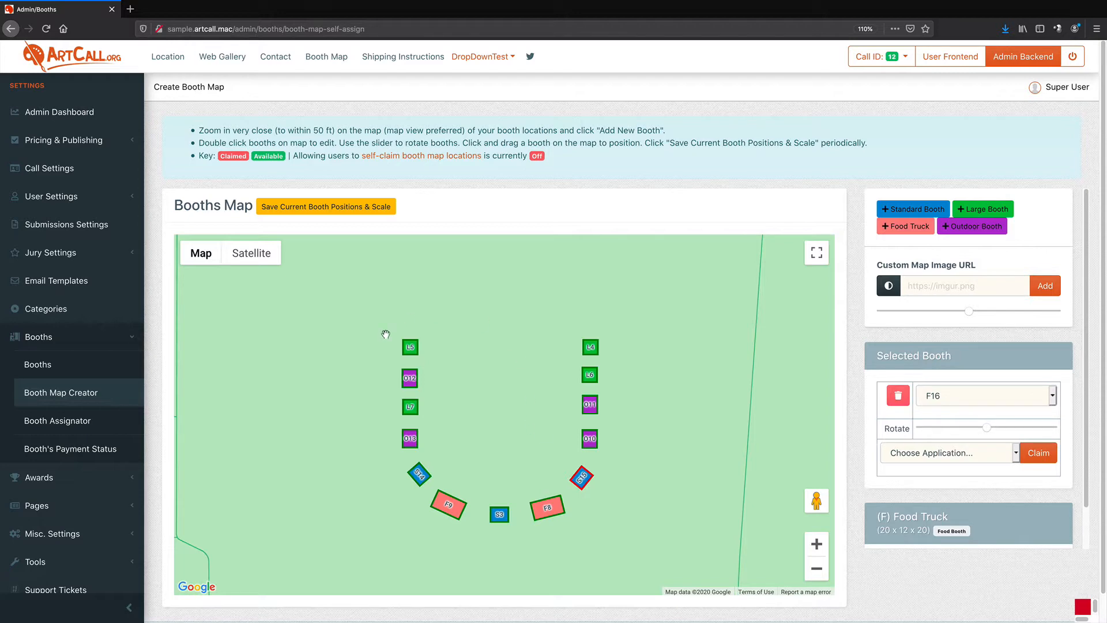
pyautogui.click(320, 209)
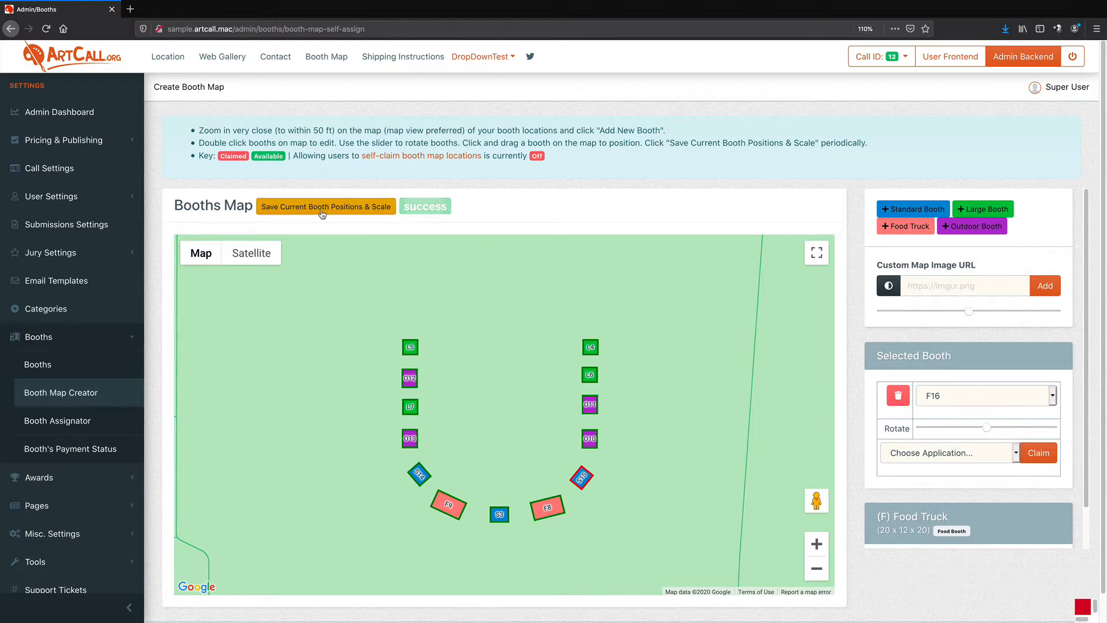
pyautogui.click(380, 208)
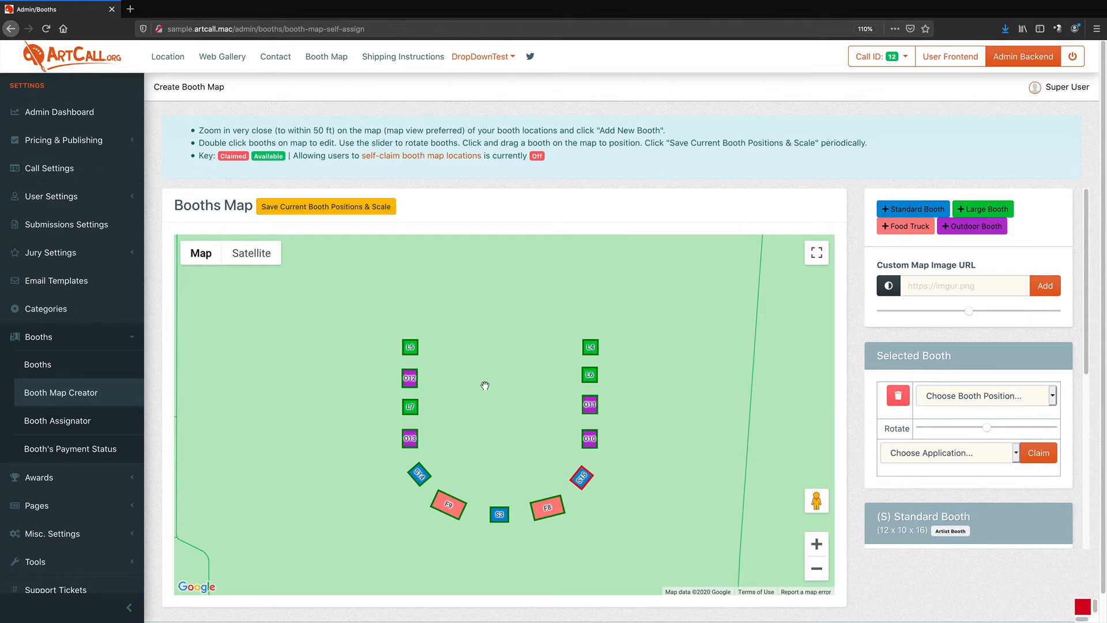
# Select booths on the map and through the booth position list, ending on booth L-4
pyautogui.moveTo(489, 387); pyautogui.dragTo(482, 373)
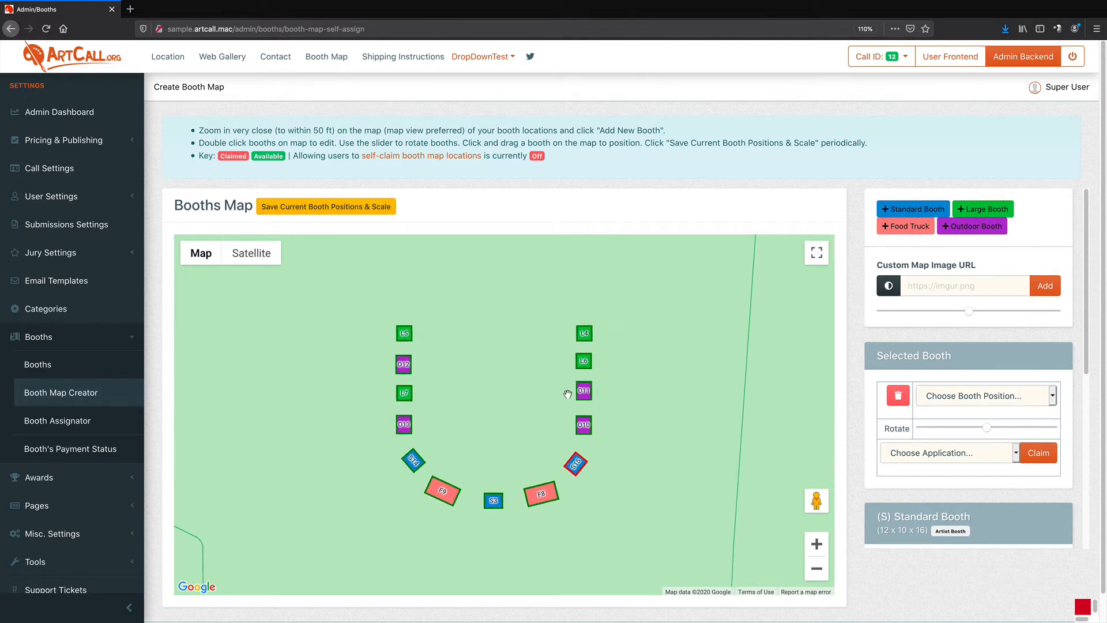
pyautogui.doubleClick(583, 390)
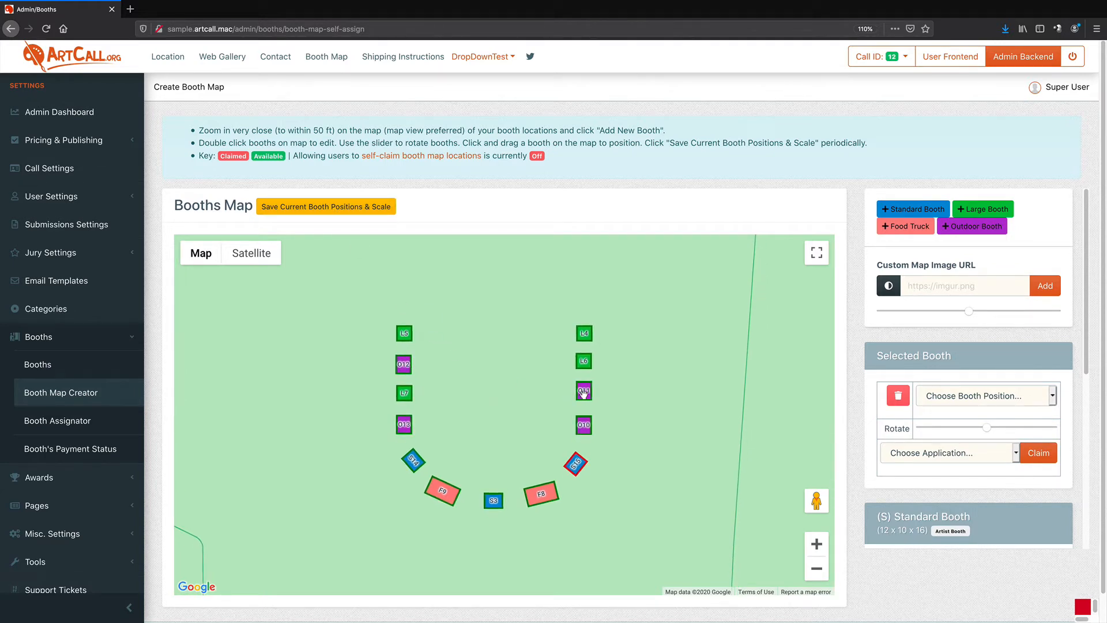
pyautogui.click(944, 401)
pyautogui.click(946, 411)
pyautogui.click(949, 399)
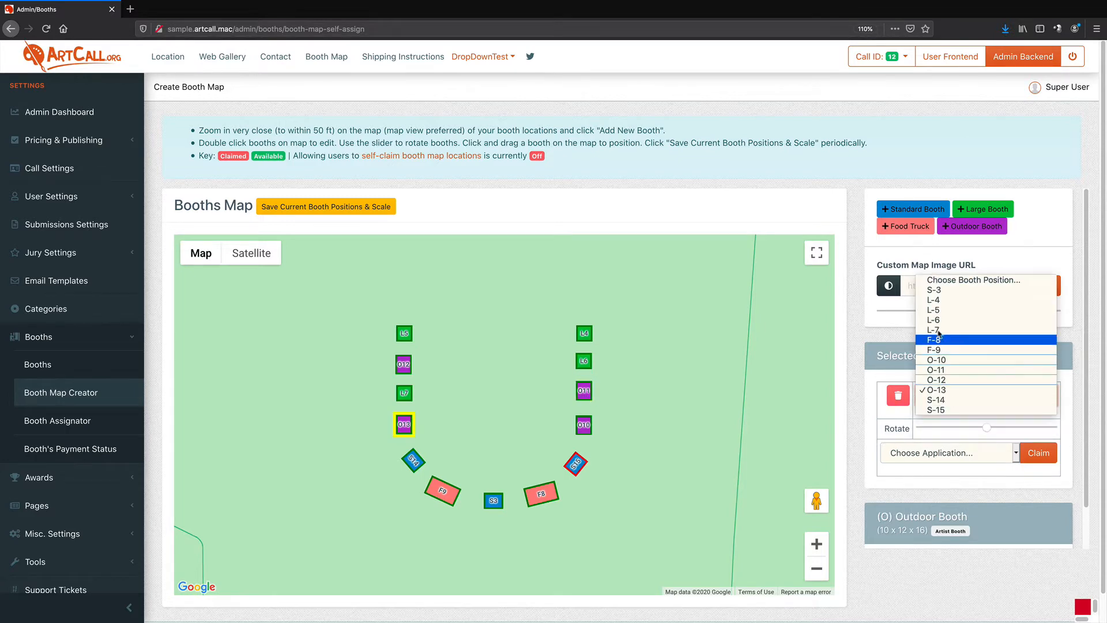
pyautogui.click(949, 384)
pyautogui.click(949, 398)
pyautogui.click(946, 373)
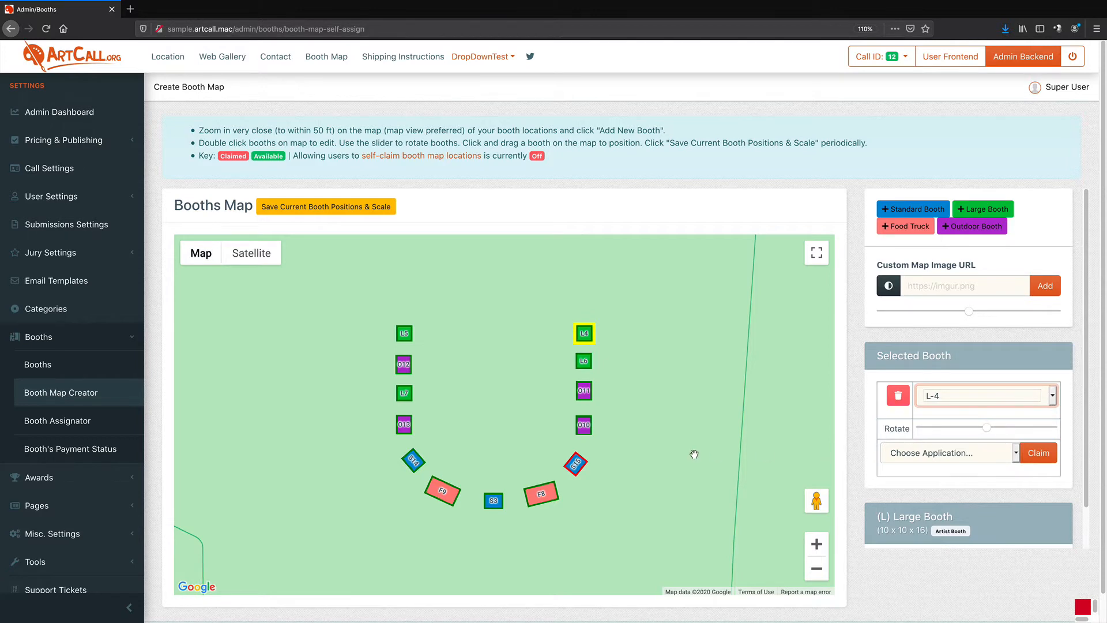
# Examine the park surroundings of the booth layout in map and satellite views
pyautogui.click(655, 408)
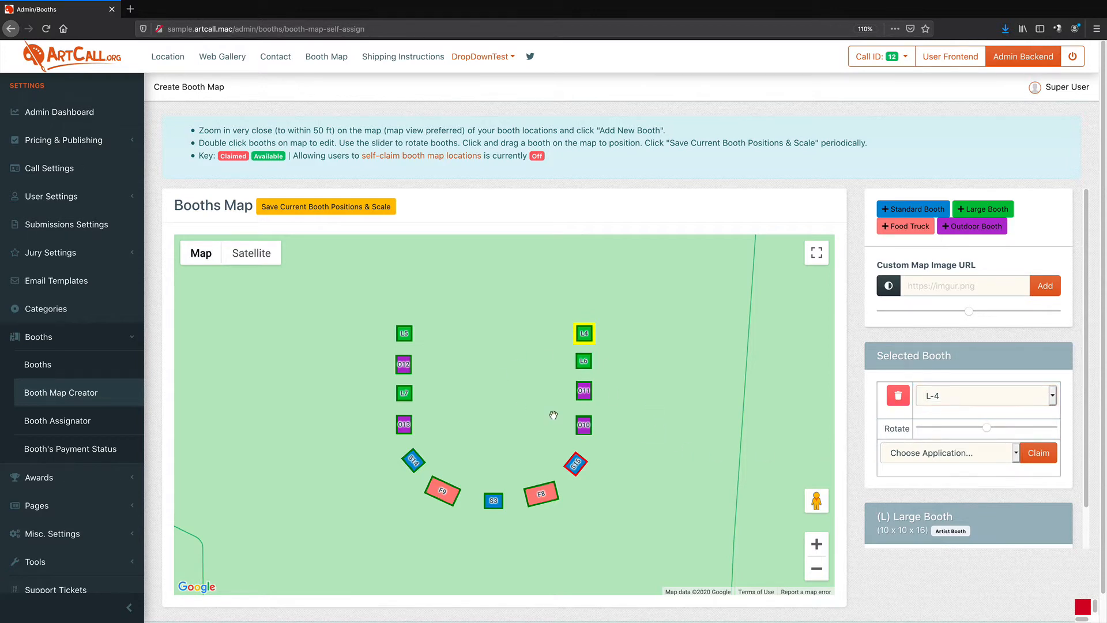
pyautogui.moveTo(534, 391); pyautogui.dragTo(536, 378)
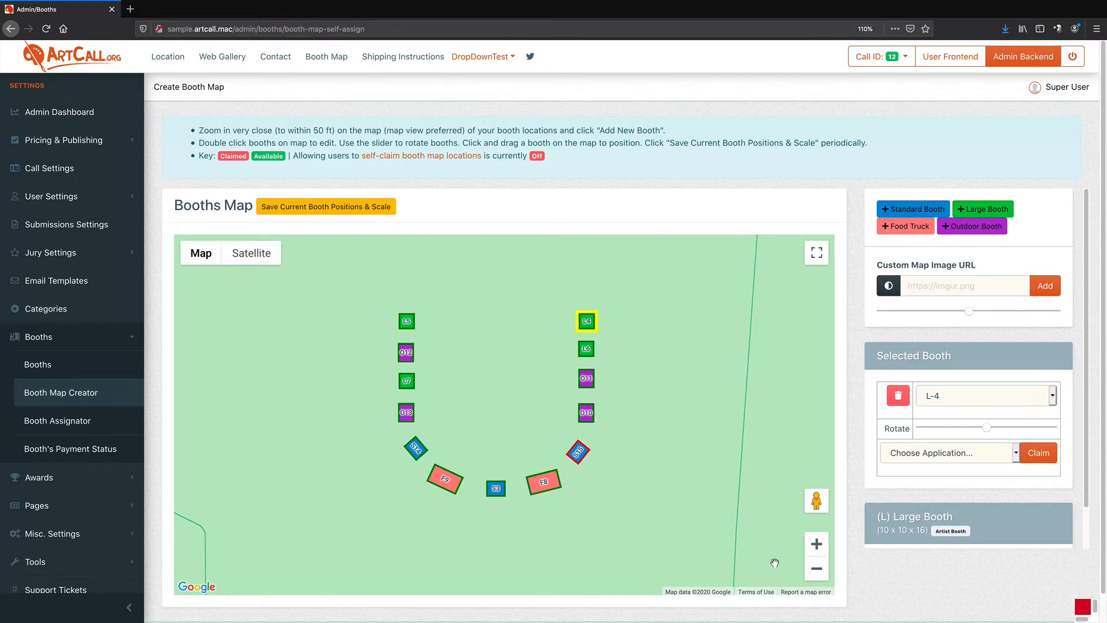
pyautogui.click(816, 569)
pyautogui.click(817, 569)
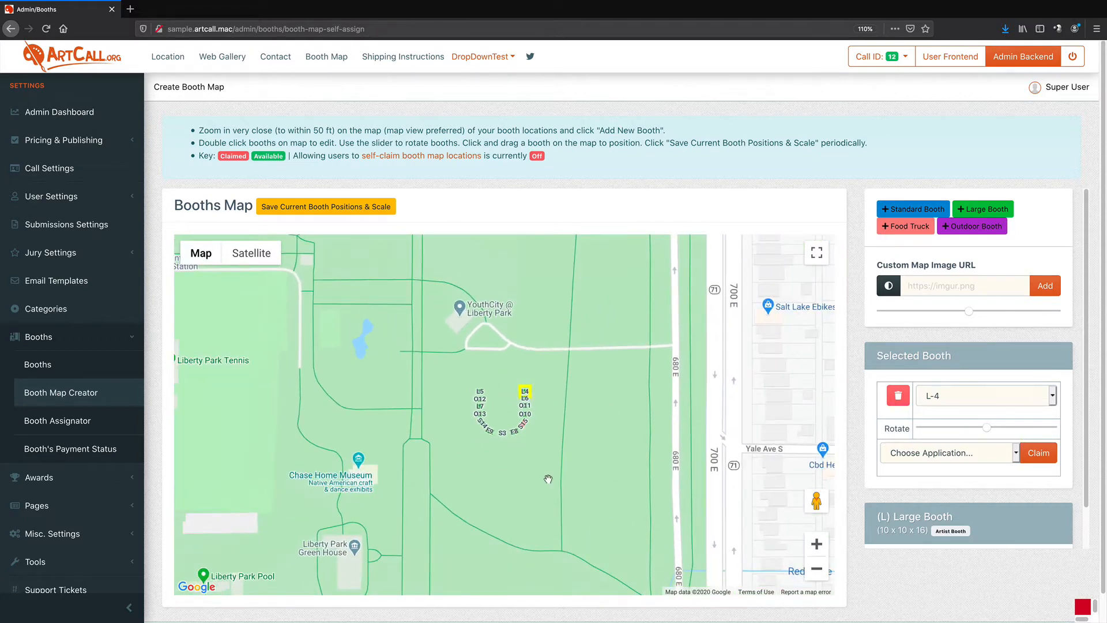
pyautogui.click(817, 544)
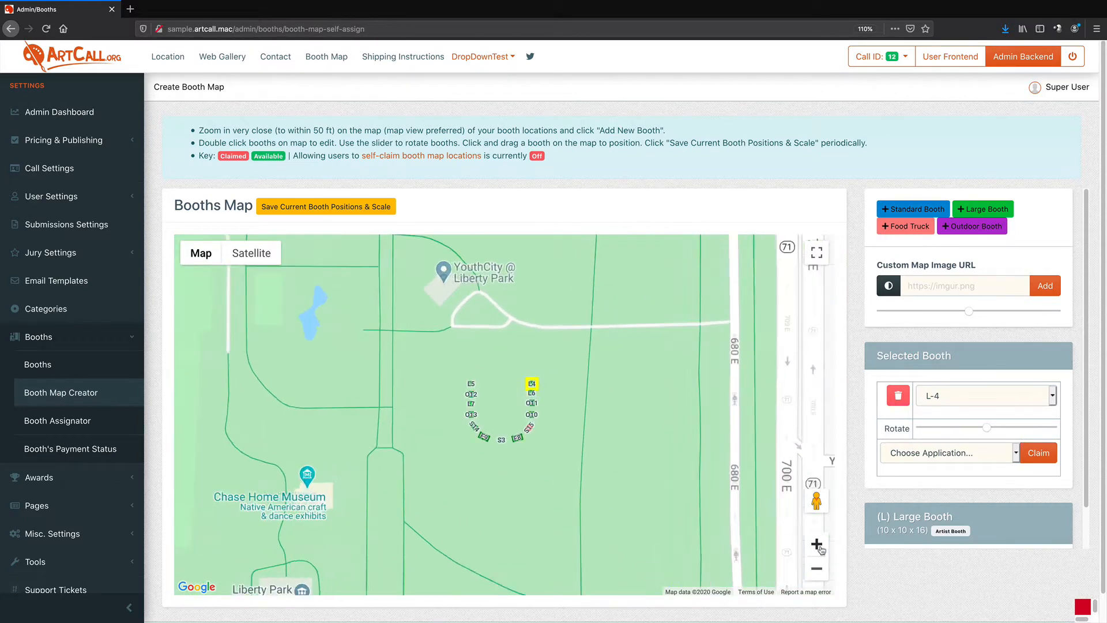
pyautogui.click(816, 543)
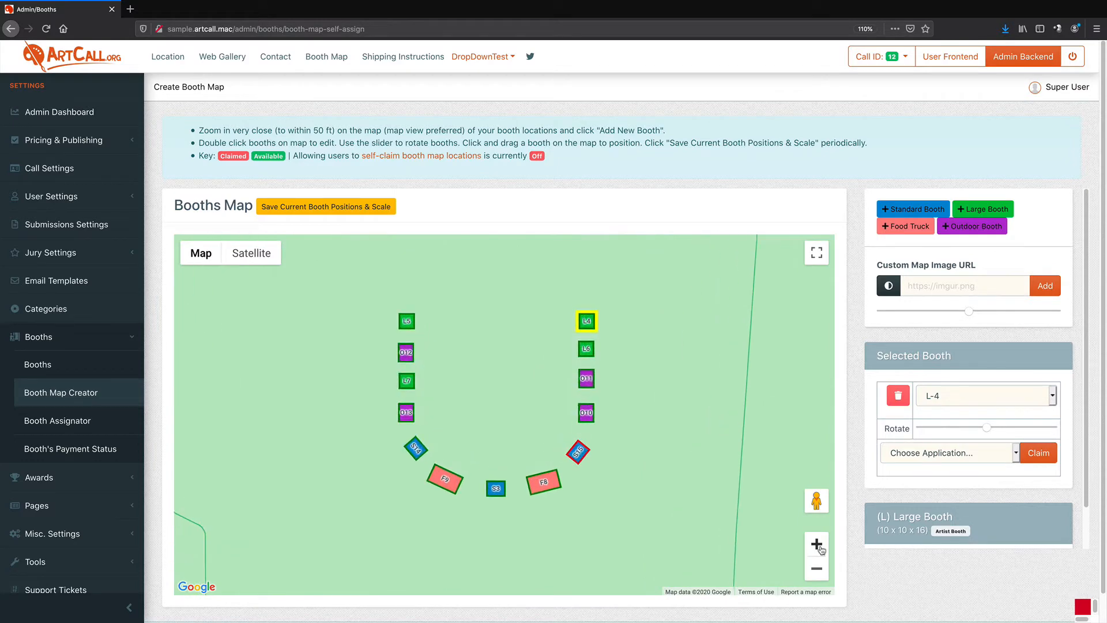
pyautogui.click(817, 568)
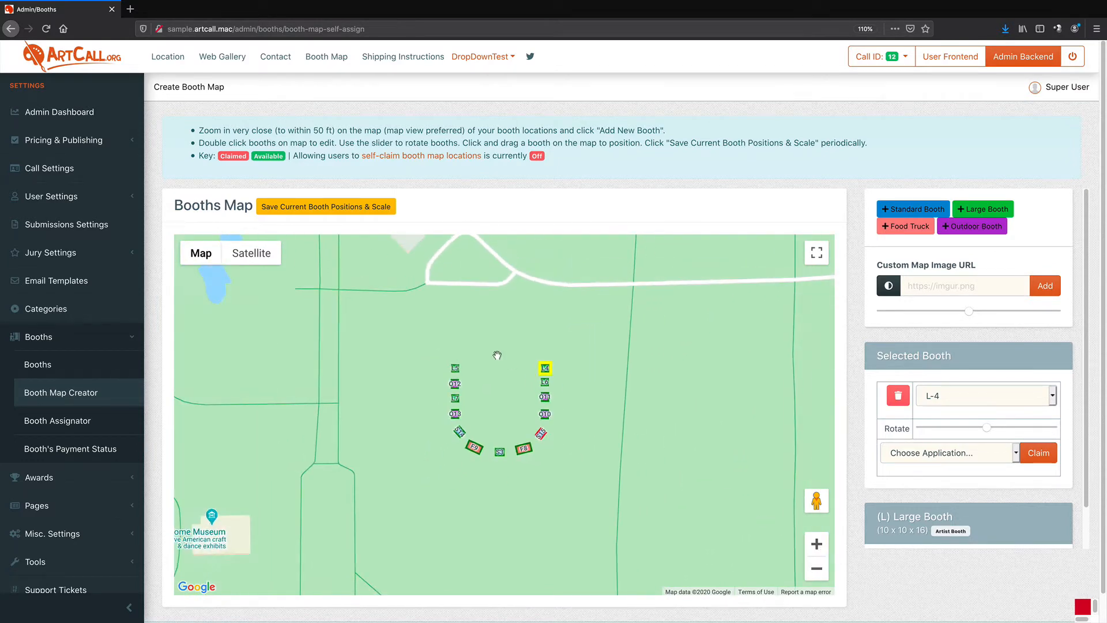
pyautogui.moveTo(282, 517); pyautogui.dragTo(464, 426)
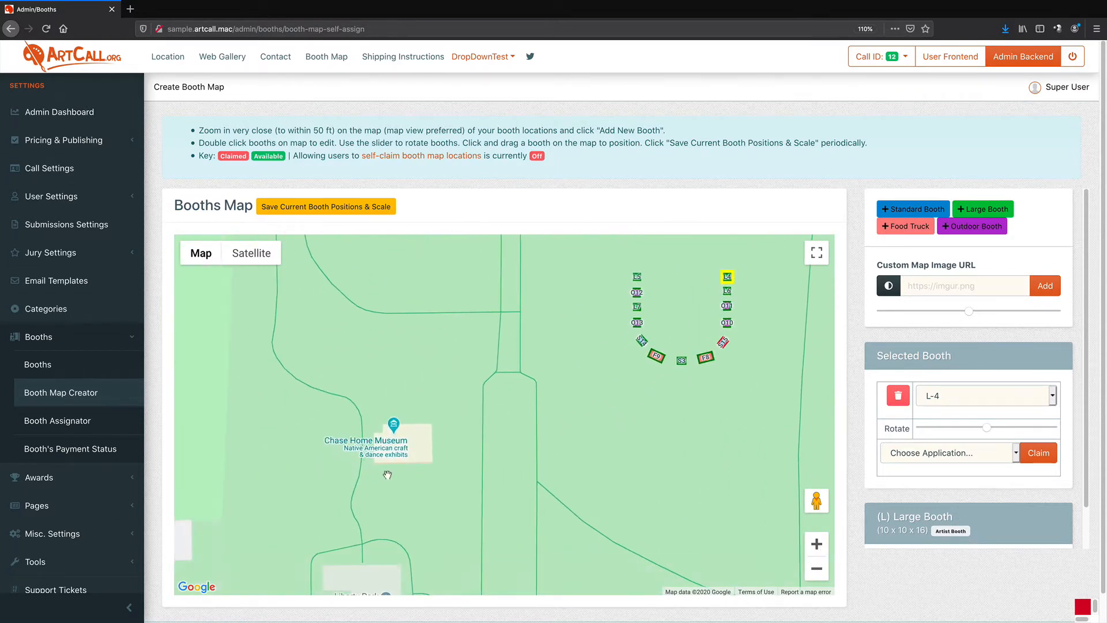
pyautogui.click(817, 544)
pyautogui.moveTo(505, 538); pyautogui.dragTo(634, 492)
pyautogui.click(241, 255)
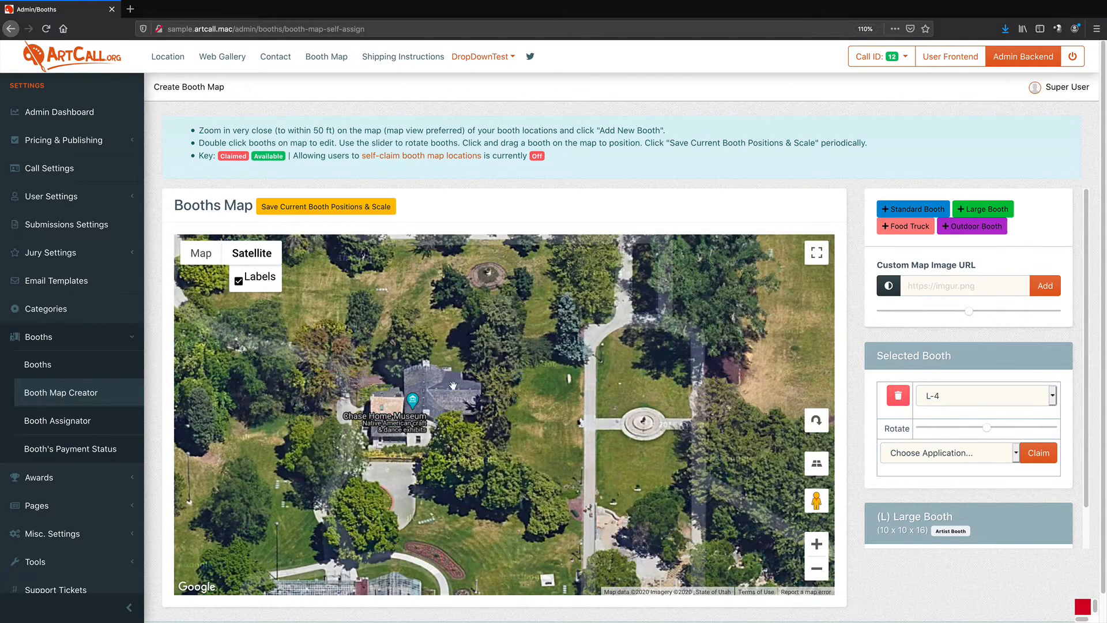
pyautogui.click(201, 253)
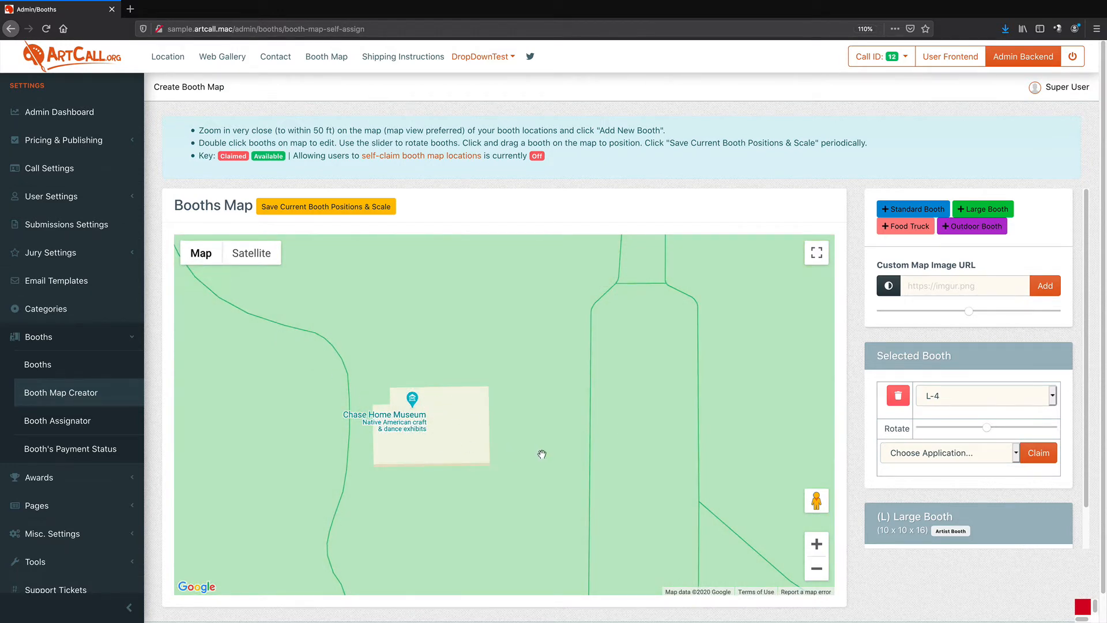
pyautogui.moveTo(669, 421); pyautogui.dragTo(380, 484)
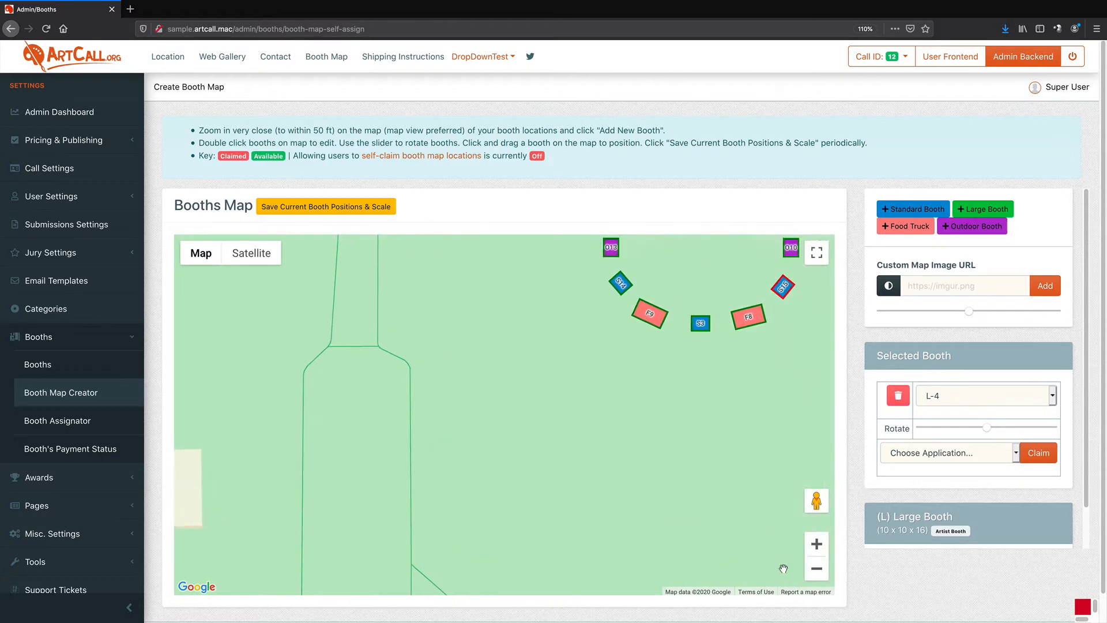
pyautogui.click(817, 569)
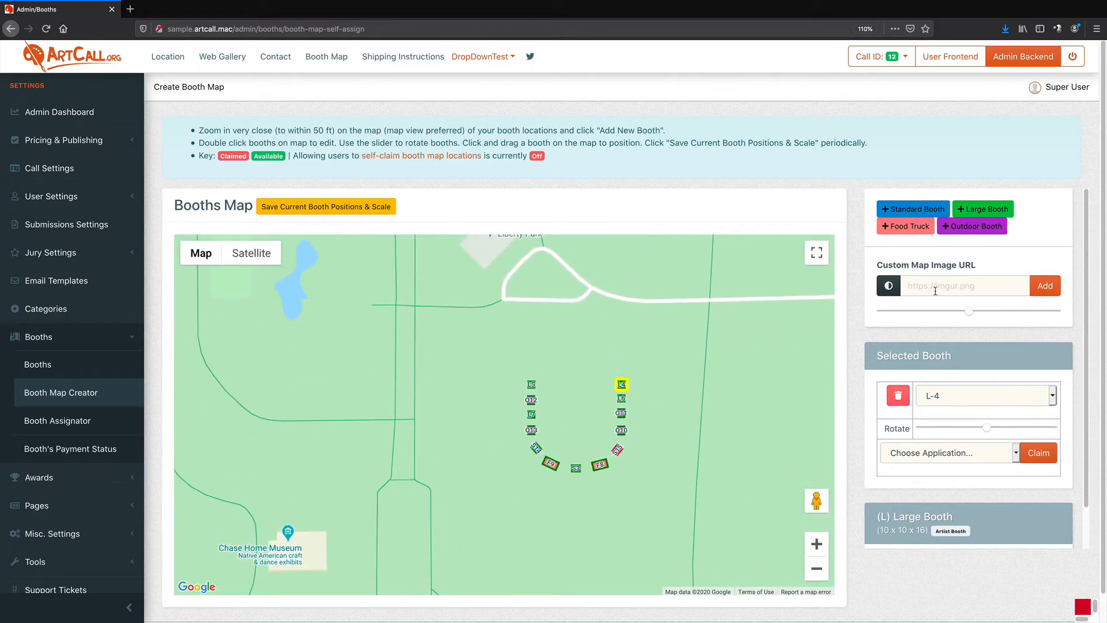
# Check the Custom Map Image URL field, then open the Page Image Uploads page
pyautogui.click(917, 283)
pyautogui.moveTo(878, 266); pyautogui.dragTo(975, 266)
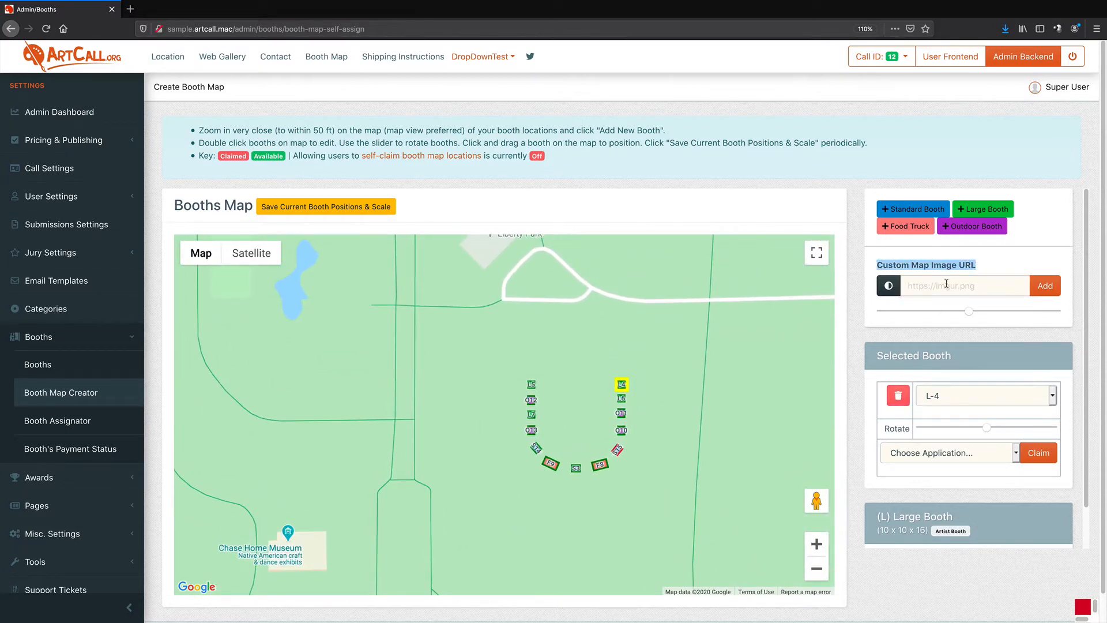
pyautogui.click(918, 284)
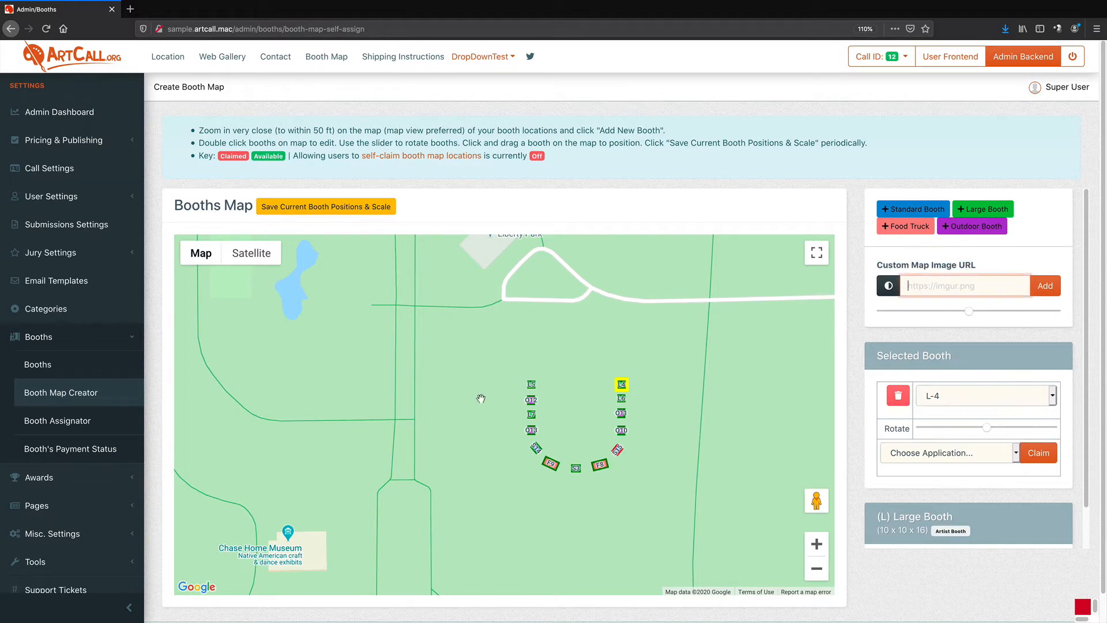
pyautogui.click(115, 498)
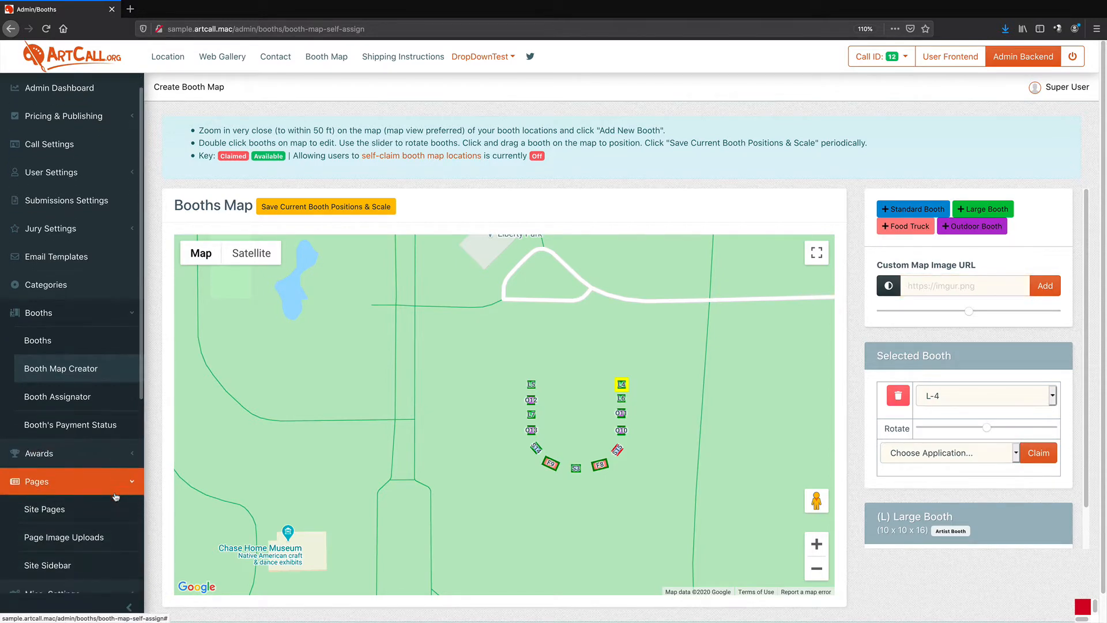
pyautogui.click(95, 538)
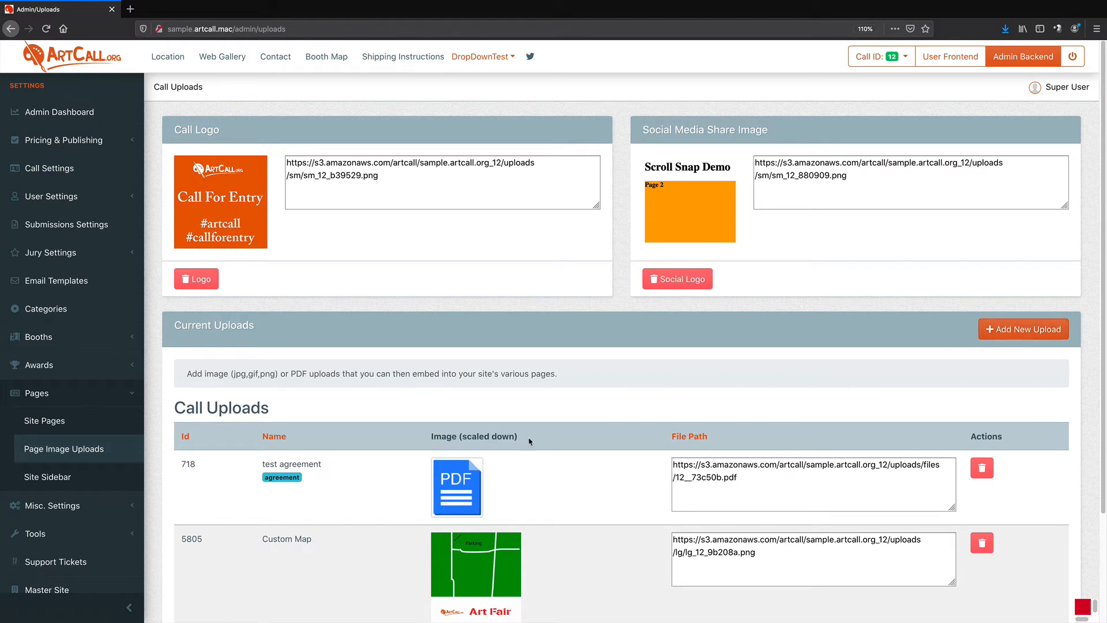
# Select the Custom Map upload's file path URL
pyautogui.scroll(-3, 529, 439)
pyautogui.scroll(-2, 528, 442)
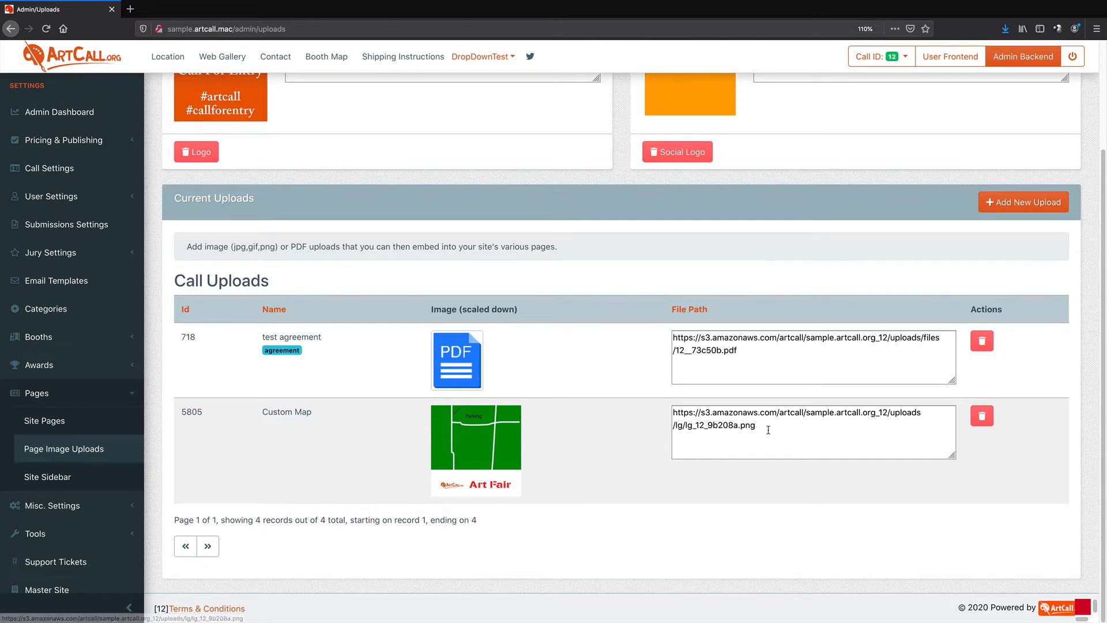
pyautogui.moveTo(755, 426); pyautogui.dragTo(658, 413)
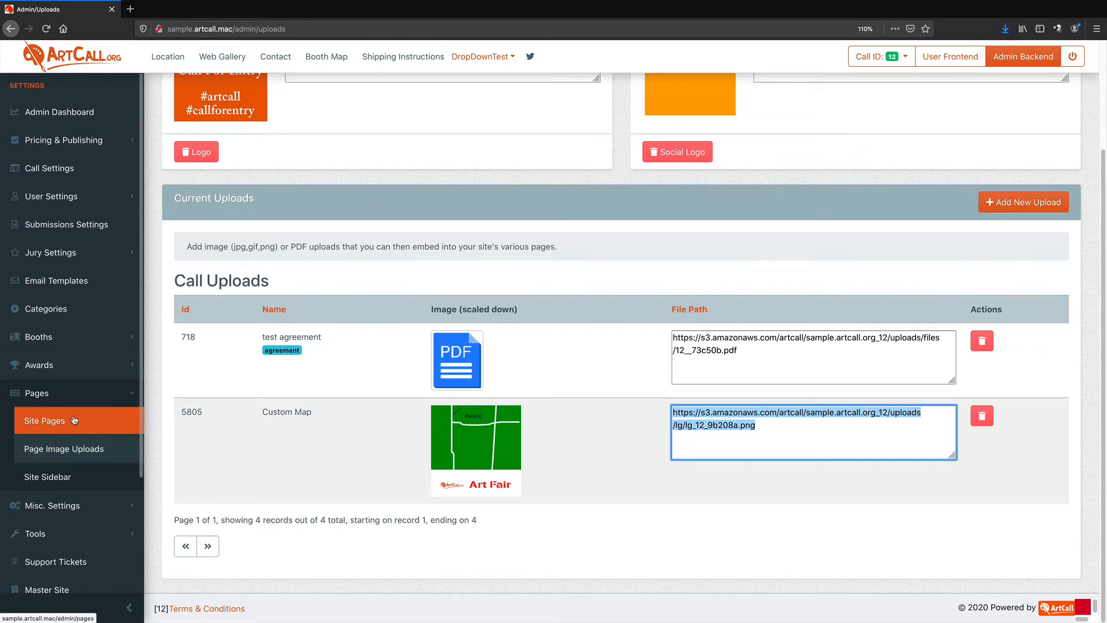
# Open the Booth Map Creator and add the copied Custom Map file URL as the custom map image
pyautogui.click(92, 337)
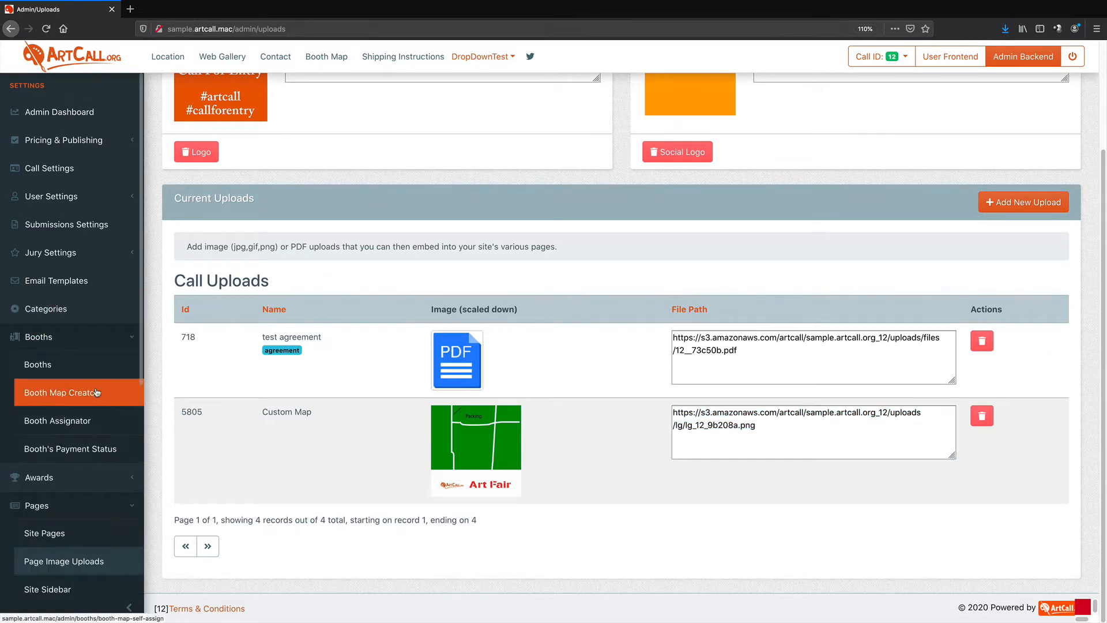
pyautogui.click(96, 394)
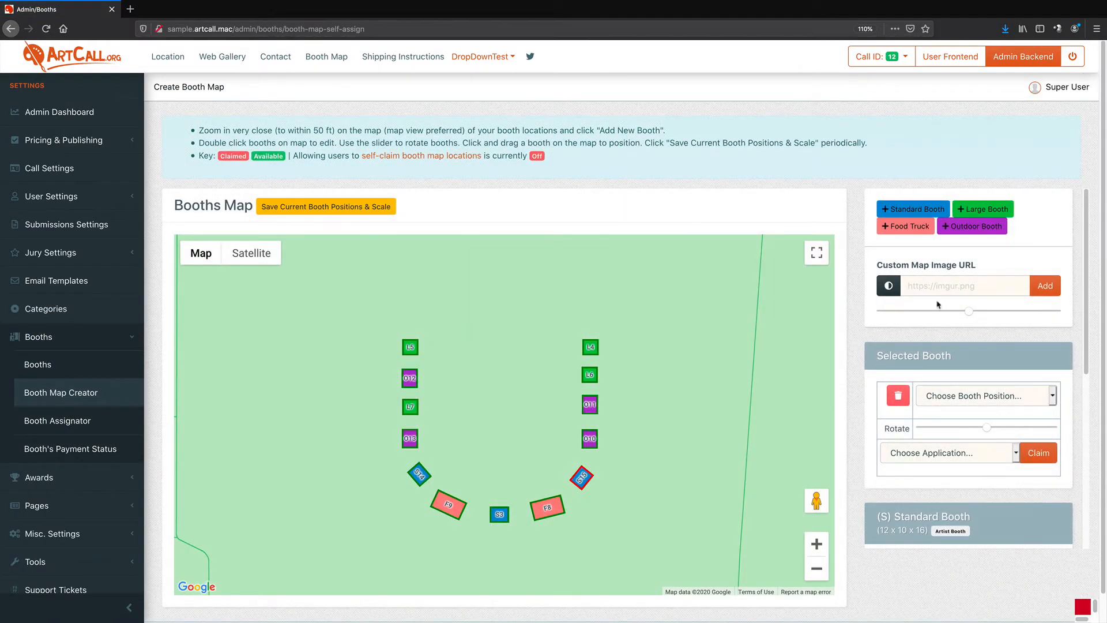
pyautogui.click(935, 287)
pyautogui.write('/uploads/lg/lg_12_9b208a.png')
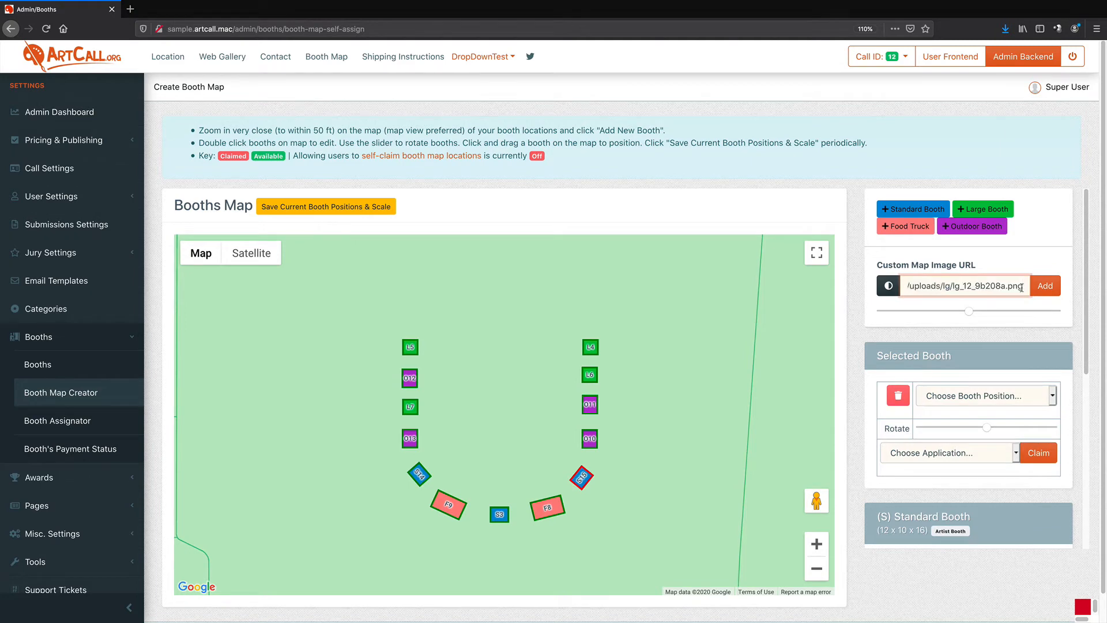
pyautogui.click(1044, 286)
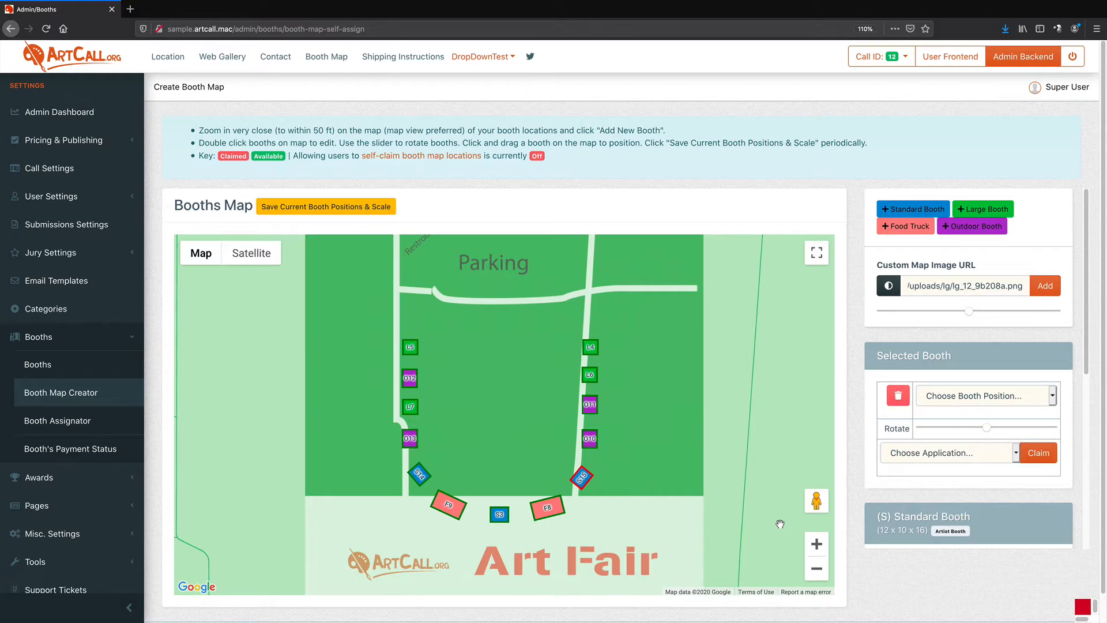
# Stretch the custom map image overlay by its corner handles so it covers the park block
pyautogui.click(819, 573)
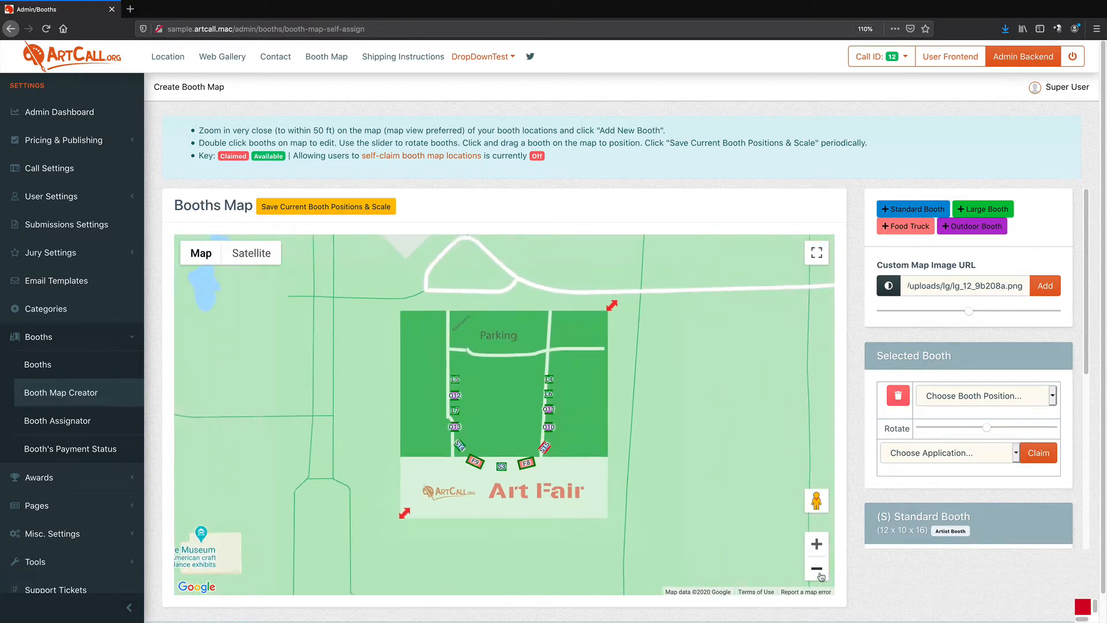
pyautogui.click(821, 575)
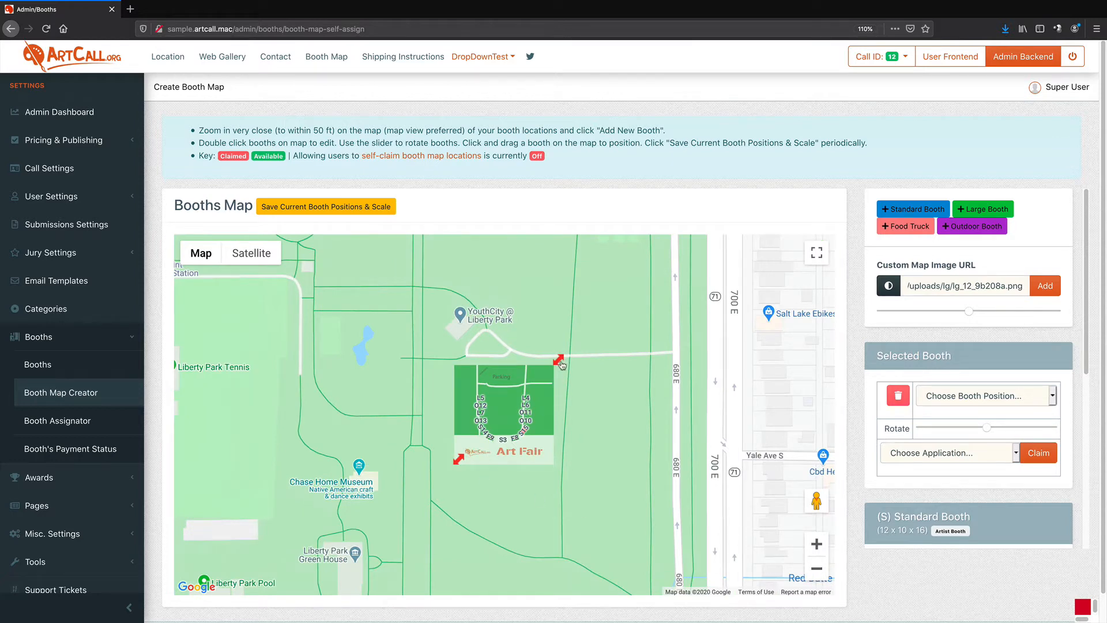
pyautogui.moveTo(563, 365); pyautogui.dragTo(590, 340)
pyautogui.moveTo(460, 461); pyautogui.dragTo(412, 545)
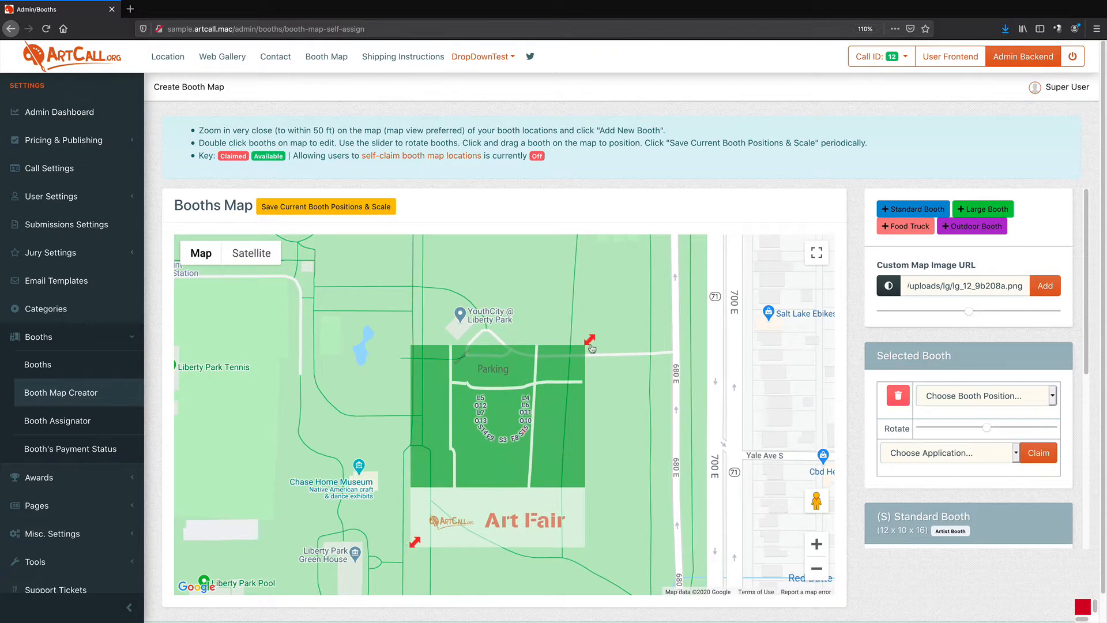
pyautogui.moveTo(589, 341); pyautogui.dragTo(685, 326)
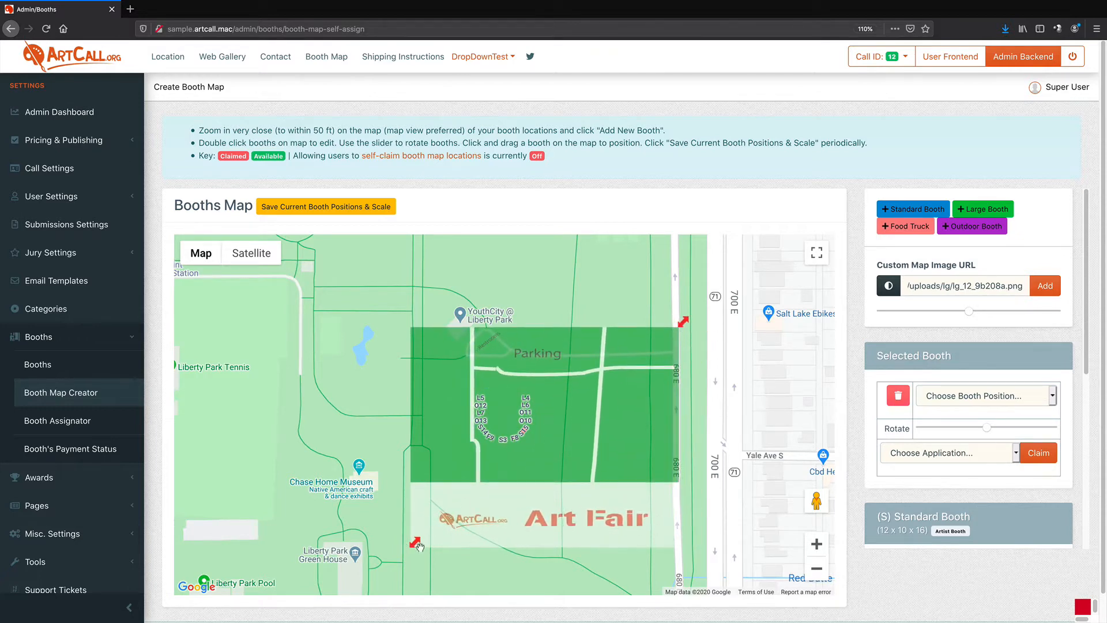
pyautogui.moveTo(414, 546)
pyautogui.mouseDown()
pyautogui.moveTo(388, 579)
pyautogui.moveTo(394, 552)
pyautogui.mouseUp()
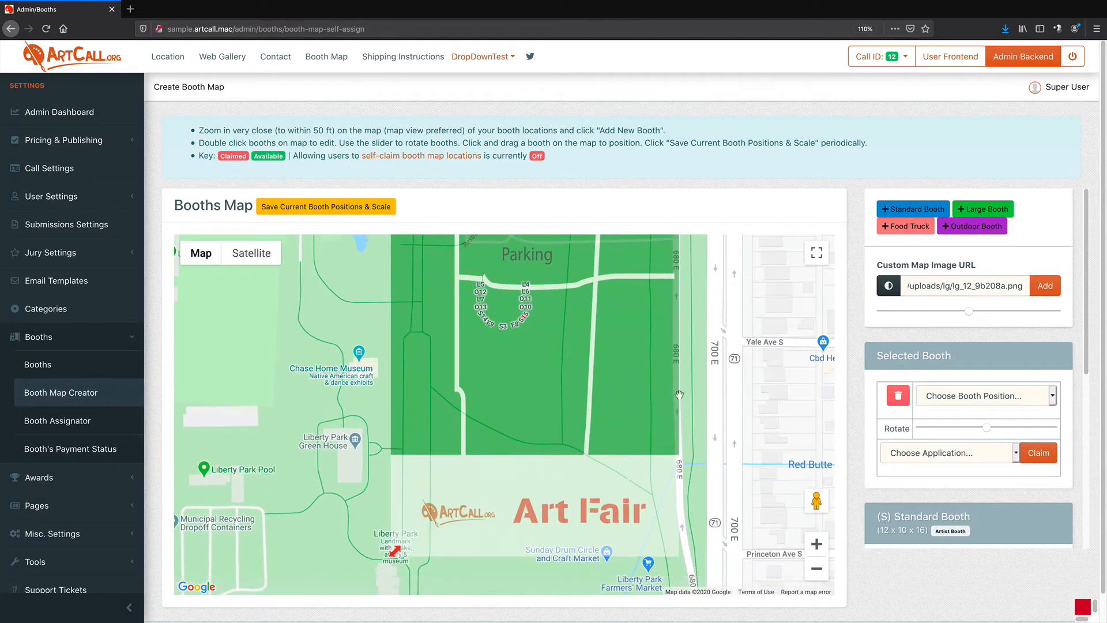
# Reposition the overlay's corners to align the image with the park edges along 700 E
pyautogui.click(817, 568)
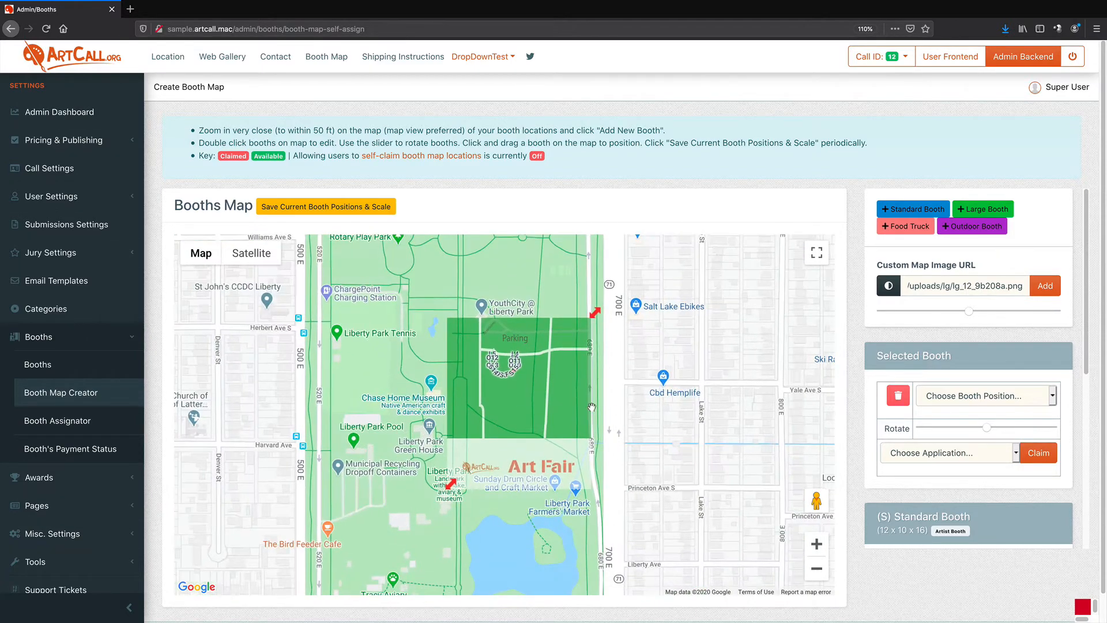
pyautogui.moveTo(543, 407); pyautogui.dragTo(555, 431)
pyautogui.moveTo(596, 340); pyautogui.dragTo(581, 315)
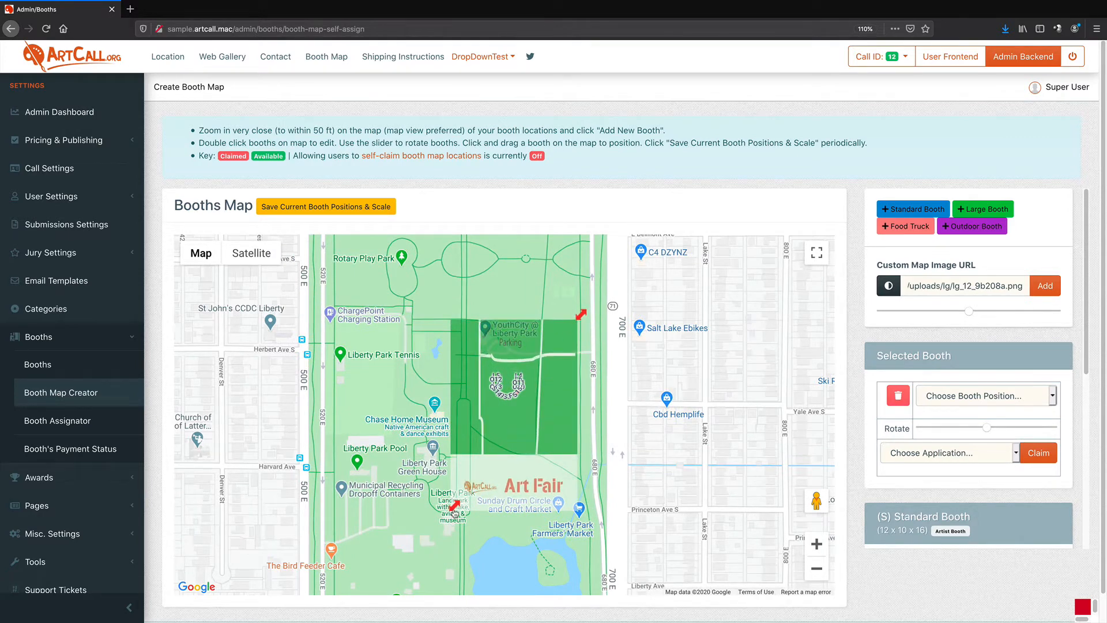
pyautogui.moveTo(455, 511); pyautogui.dragTo(436, 473)
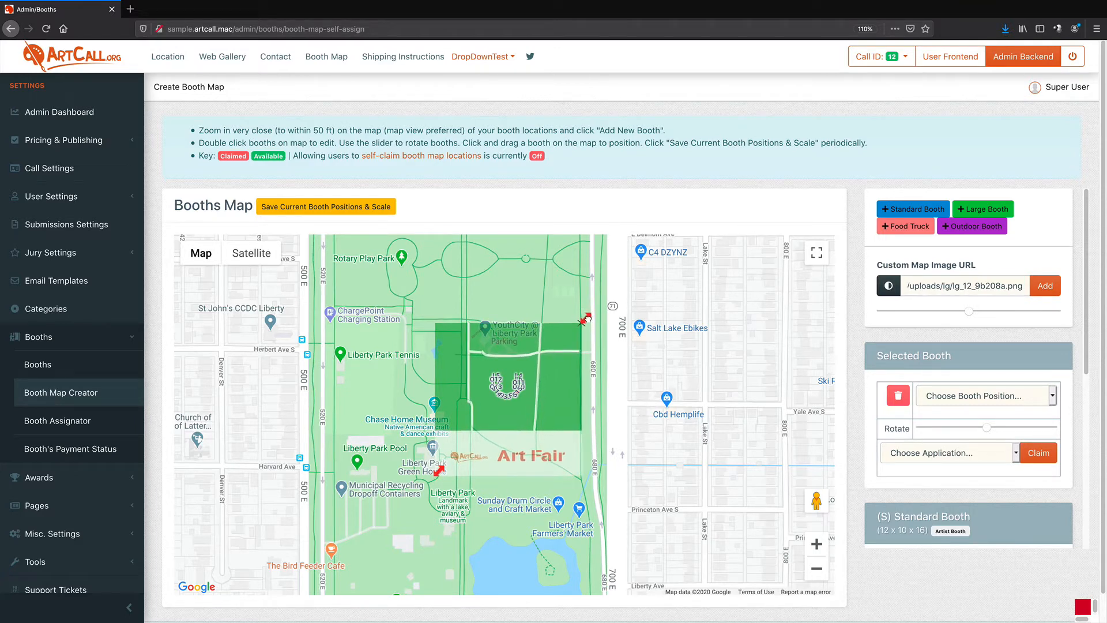
pyautogui.moveTo(587, 318); pyautogui.dragTo(599, 331)
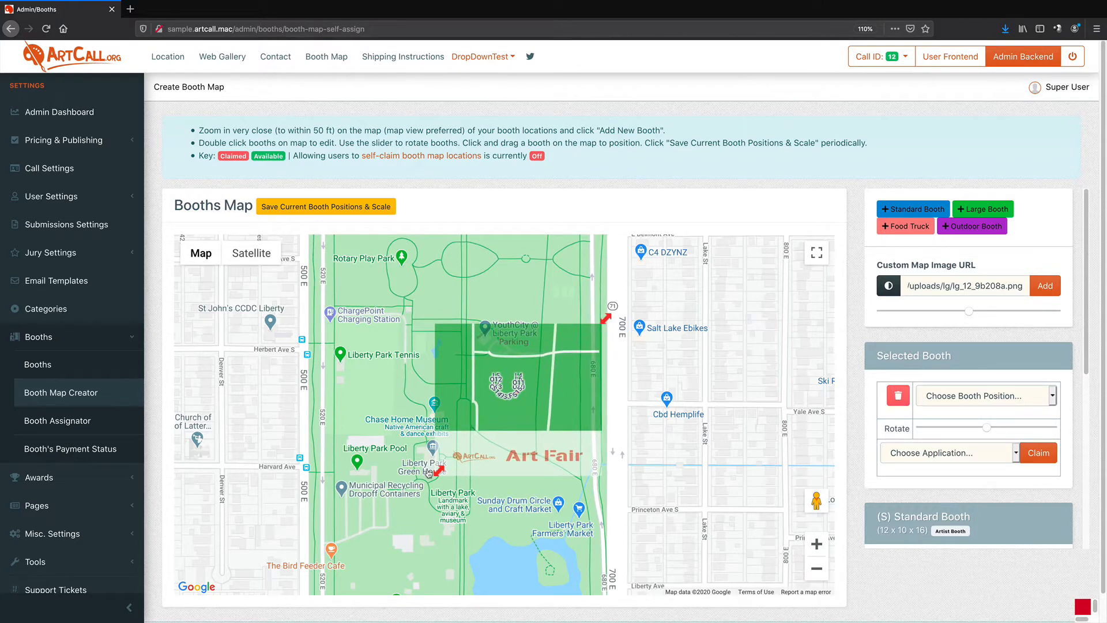
pyautogui.moveTo(429, 474); pyautogui.dragTo(427, 472)
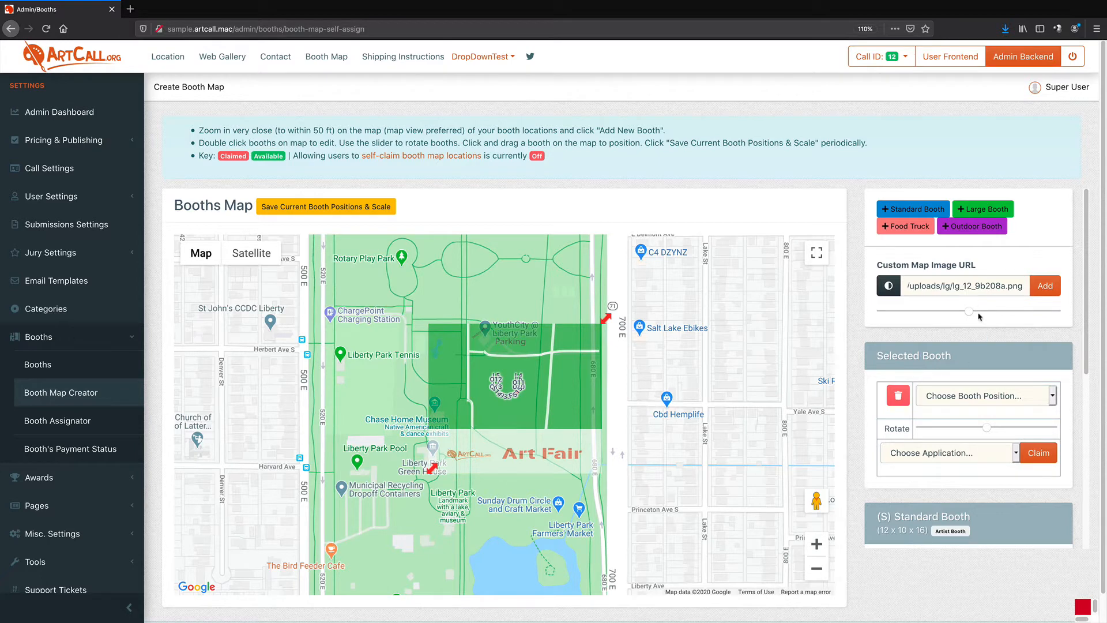
# Try rotating the overlay with the rotation slider and return it to its original angle
pyautogui.moveTo(970, 312); pyautogui.dragTo(968, 312)
pyautogui.moveTo(969, 312); pyautogui.dragTo(981, 312)
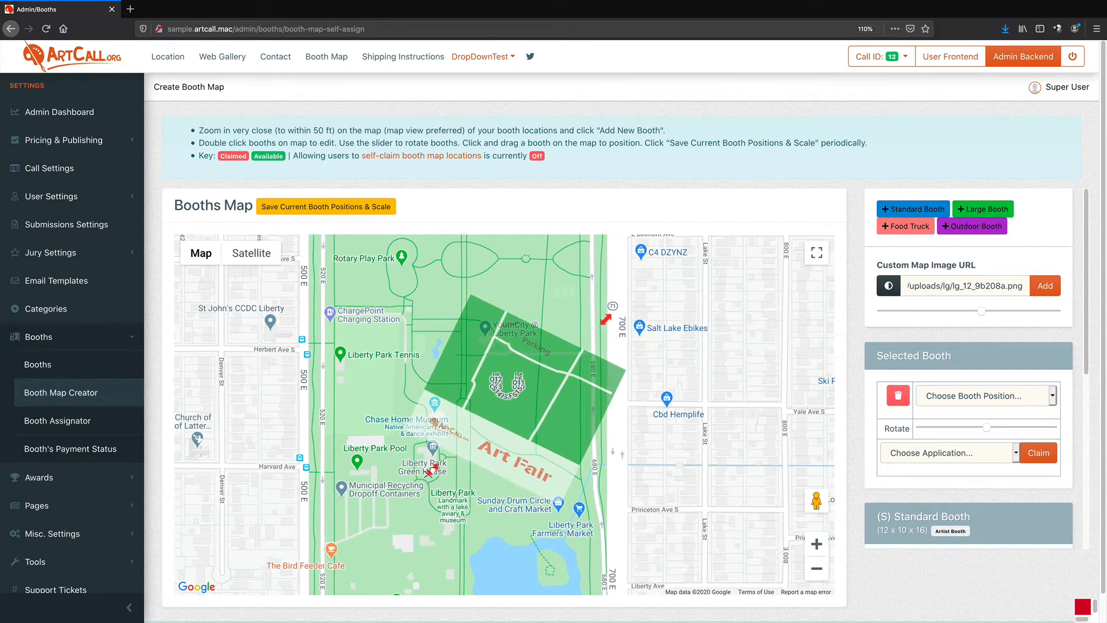
pyautogui.moveTo(431, 471); pyautogui.dragTo(426, 473)
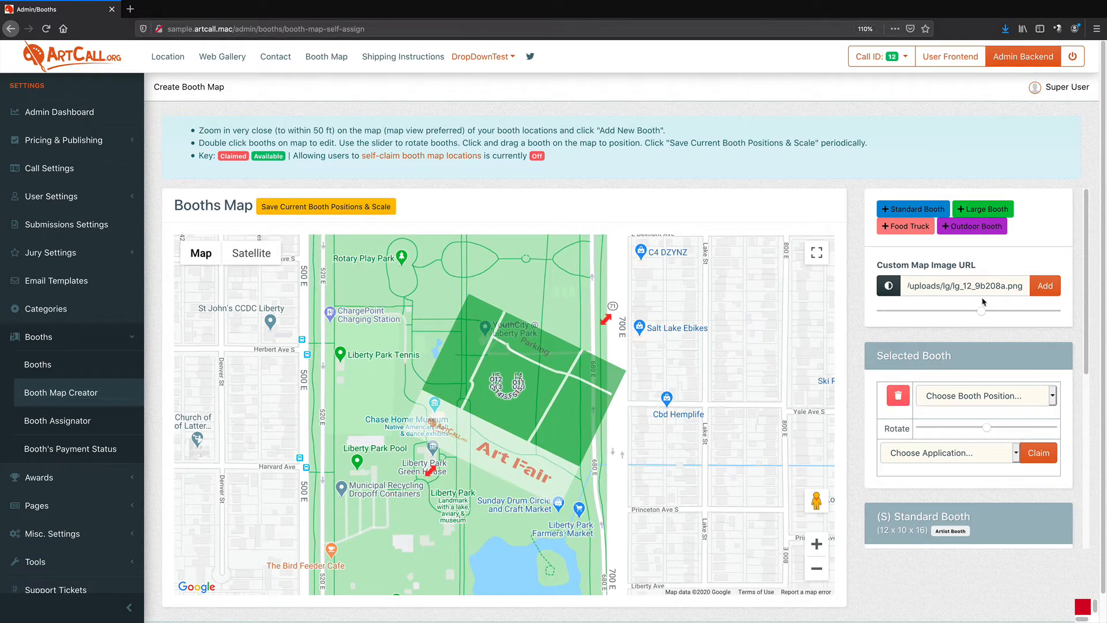
pyautogui.moveTo(983, 311); pyautogui.dragTo(969, 312)
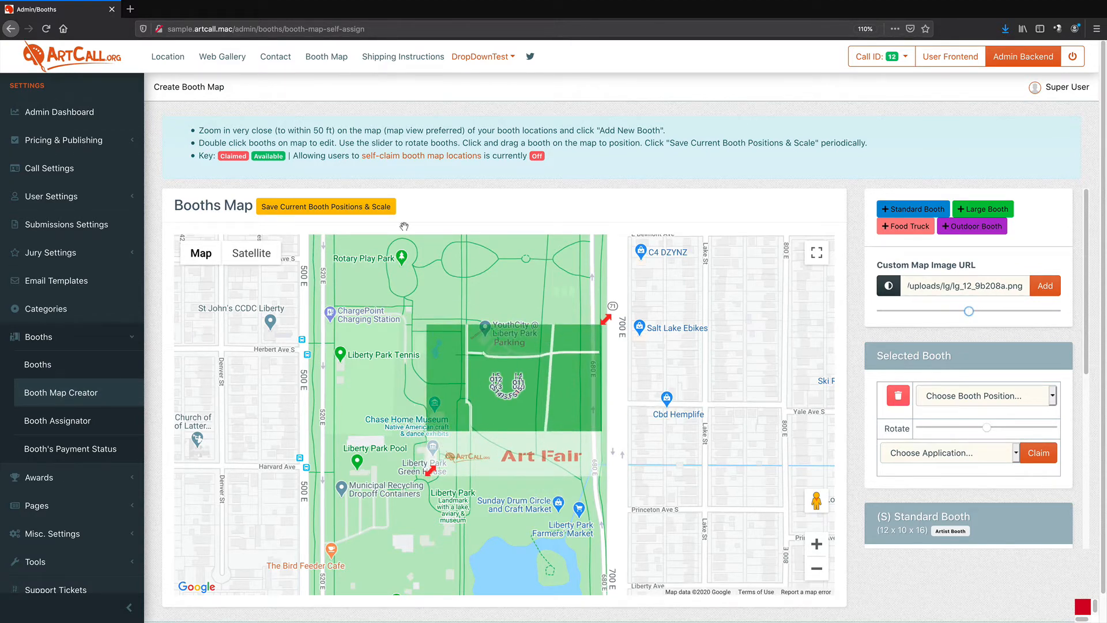
# Save the booth positions and scale, toggle the overlay to fully opaque, and save again
pyautogui.click(323, 207)
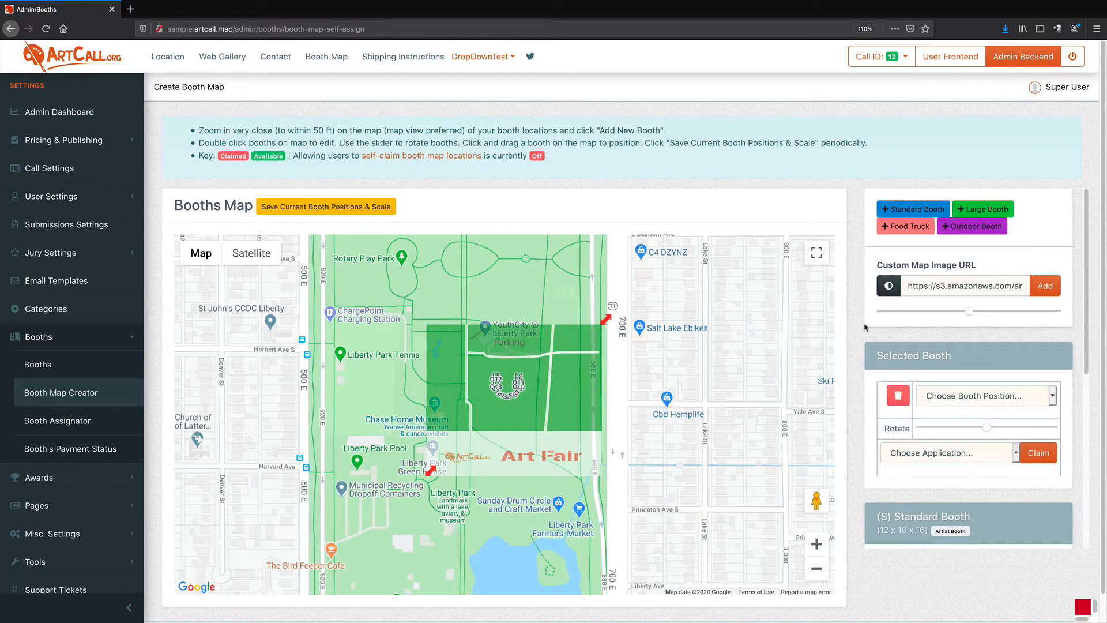
pyautogui.click(888, 287)
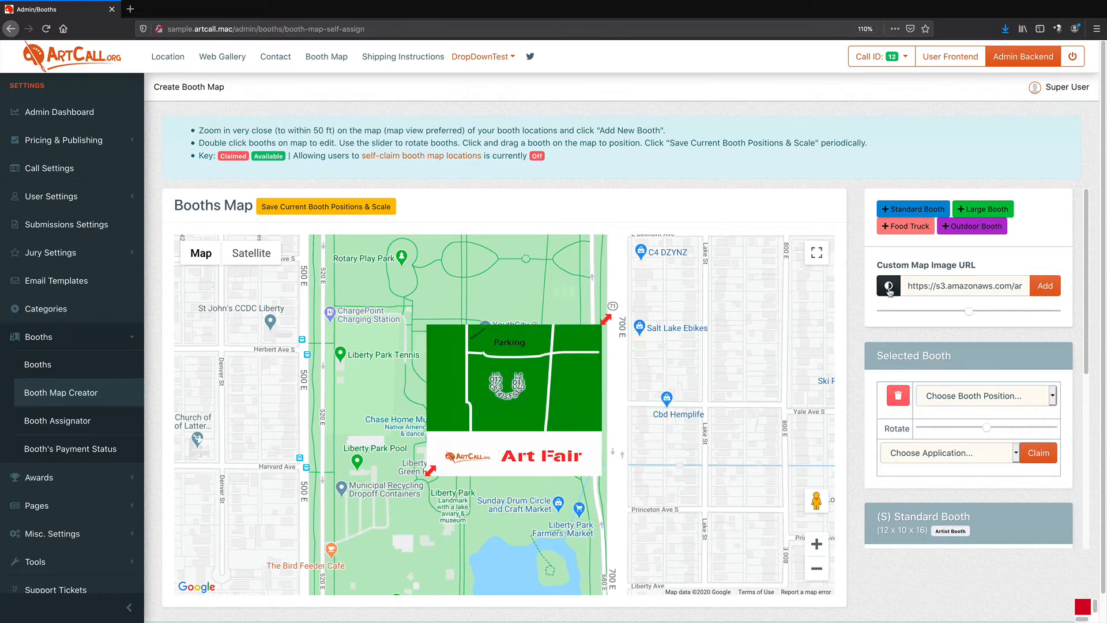
pyautogui.click(888, 286)
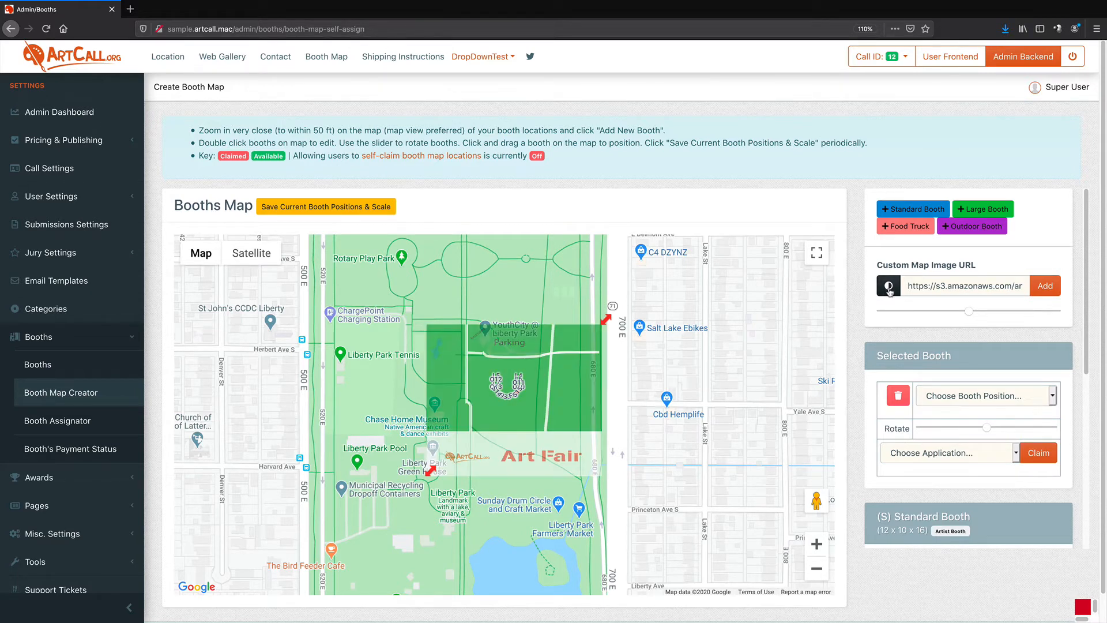
pyautogui.click(888, 286)
pyautogui.click(888, 287)
pyautogui.click(889, 285)
pyautogui.click(346, 208)
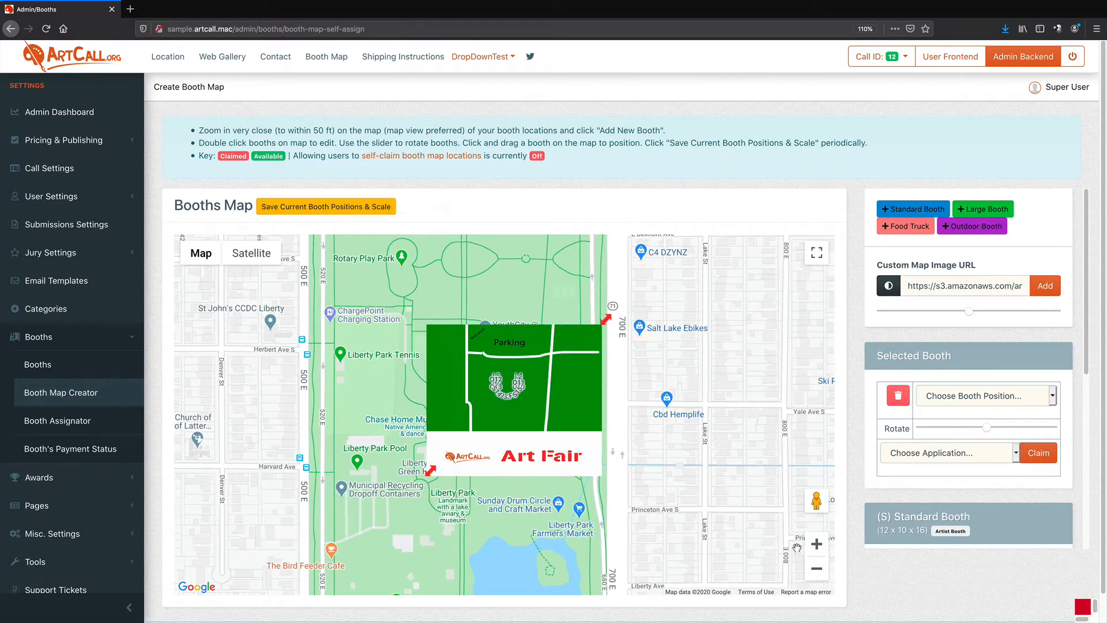
# Clear the custom map image URL to remove the overlay and save the booth positions and scale
pyautogui.click(820, 547)
pyautogui.click(820, 547)
pyautogui.click(820, 547)
pyautogui.moveTo(577, 404); pyautogui.dragTo(576, 607)
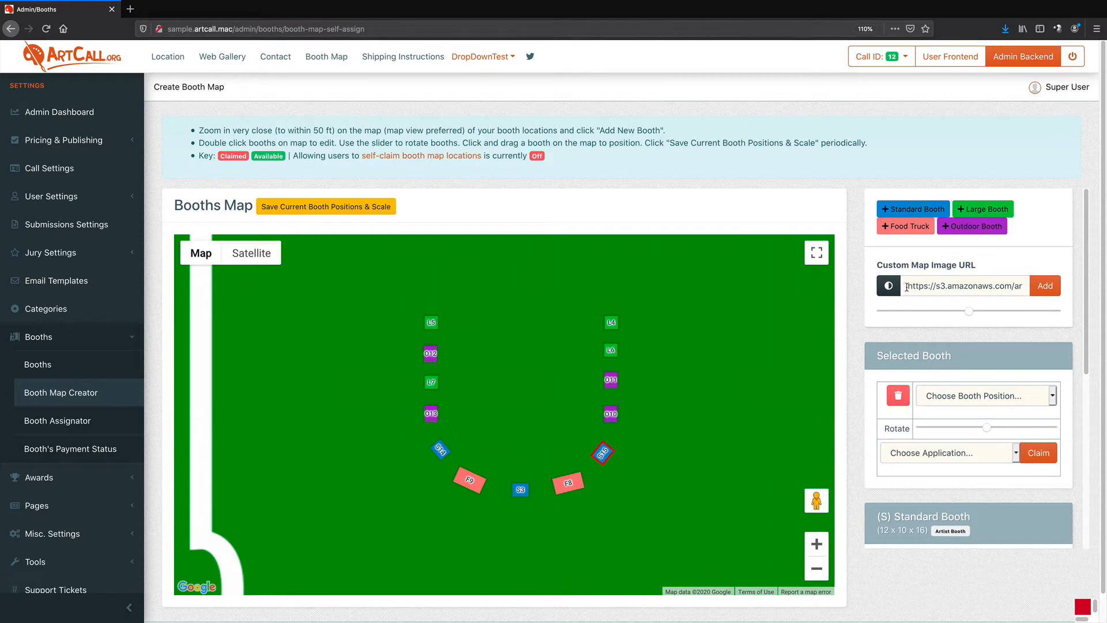
pyautogui.moveTo(906, 287); pyautogui.dragTo(1062, 287)
pyautogui.press('BackSpace')
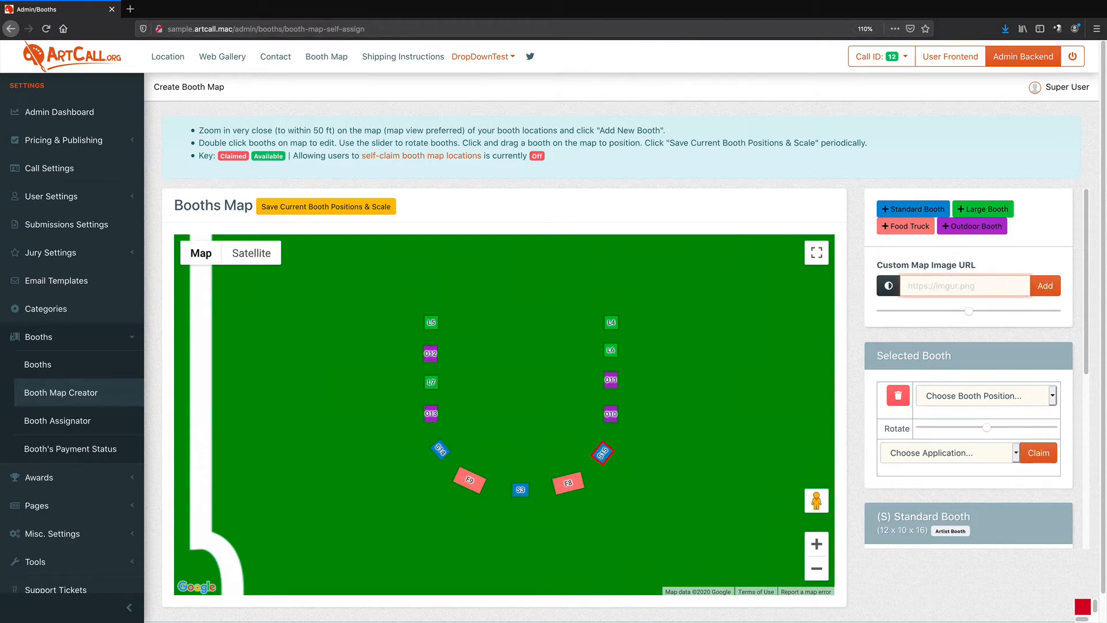
pyautogui.click(383, 209)
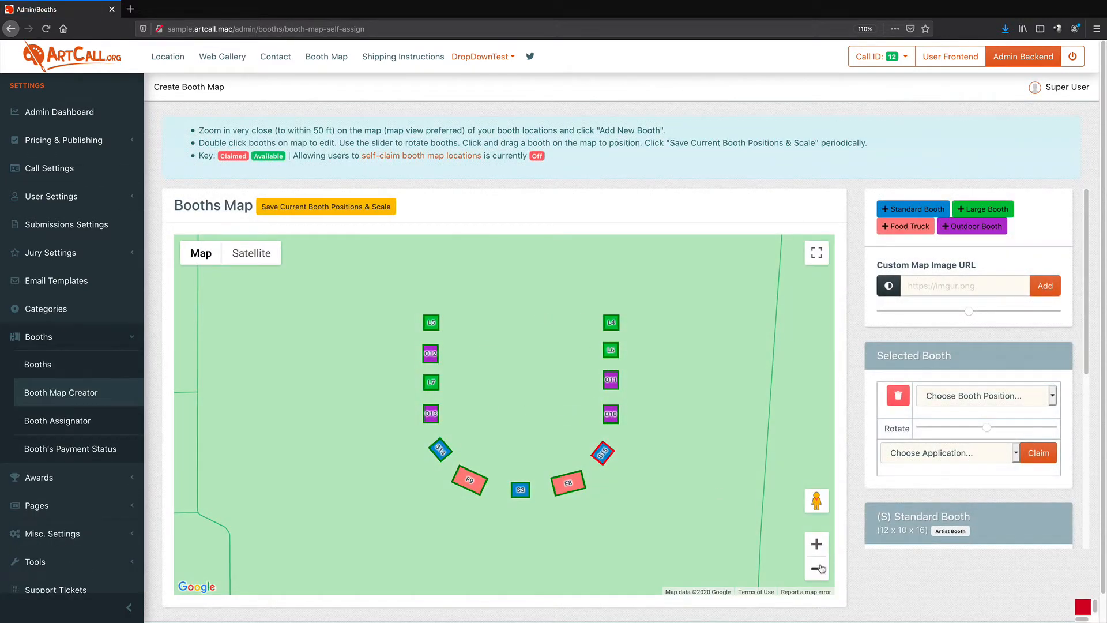
pyautogui.click(817, 569)
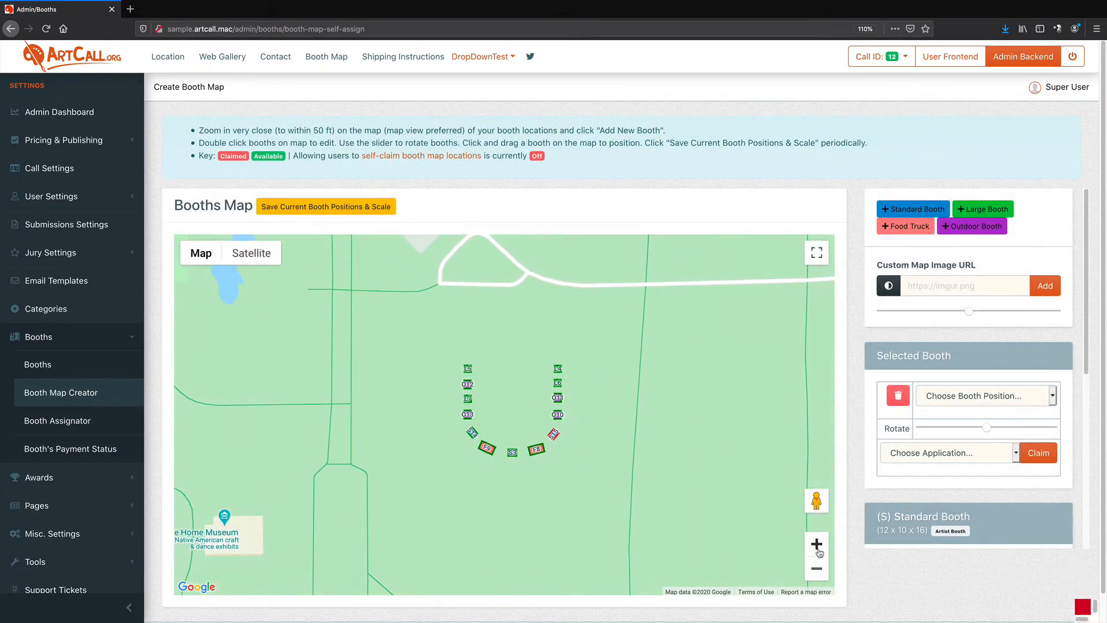
pyautogui.click(817, 545)
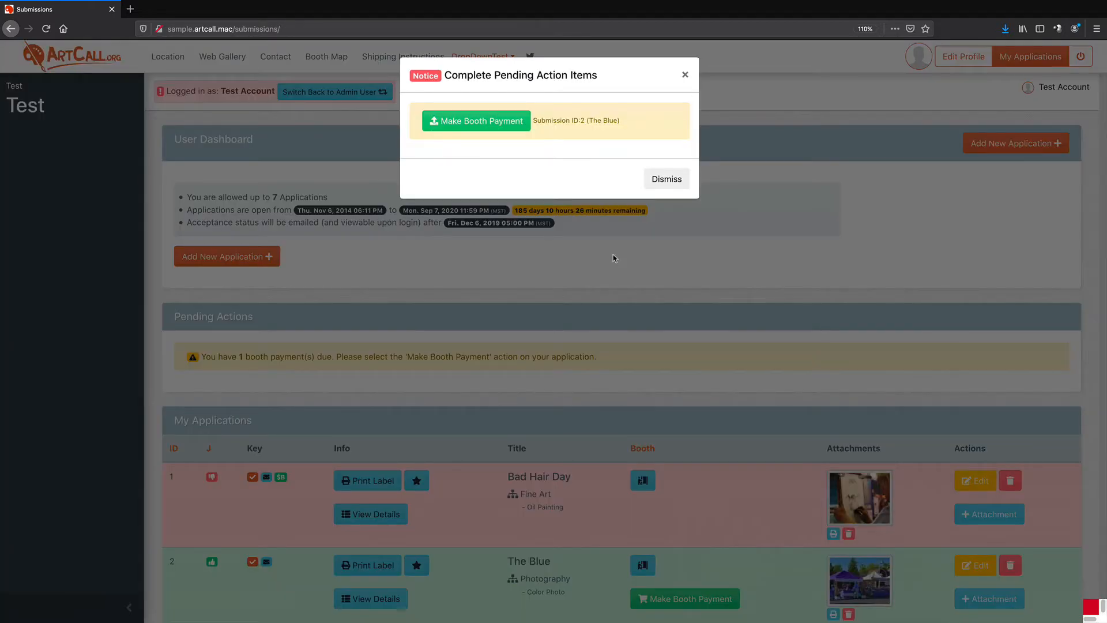
# Pay the booth fee for the application The Blue using the card on file
pyautogui.click(478, 128)
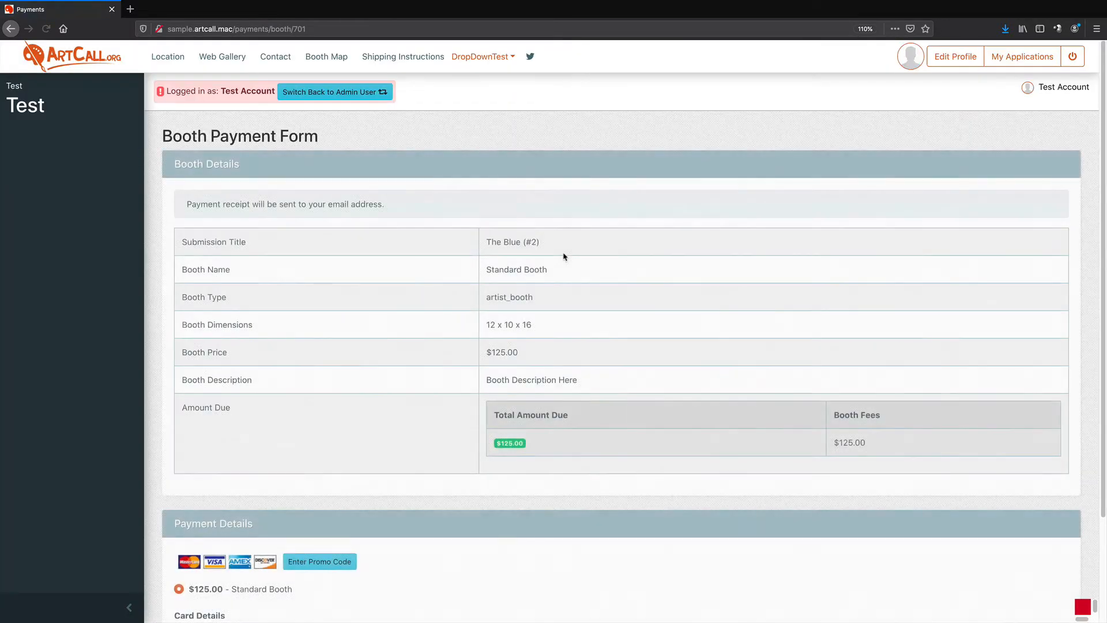
pyautogui.scroll(-2, 562, 248)
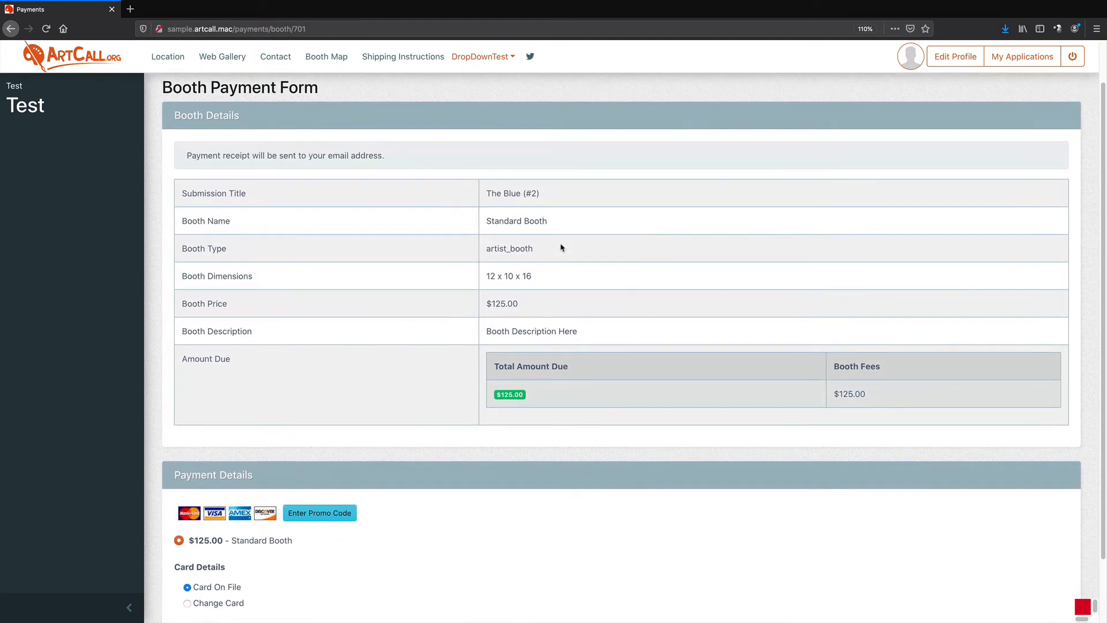
pyautogui.scroll(-2, 476, 312)
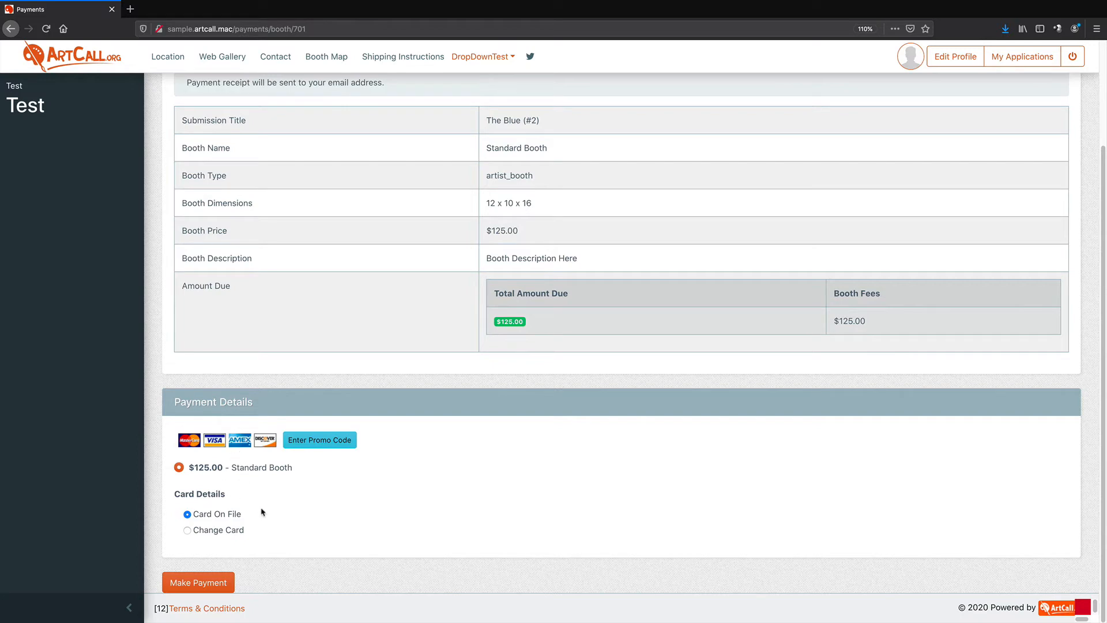
pyautogui.click(203, 581)
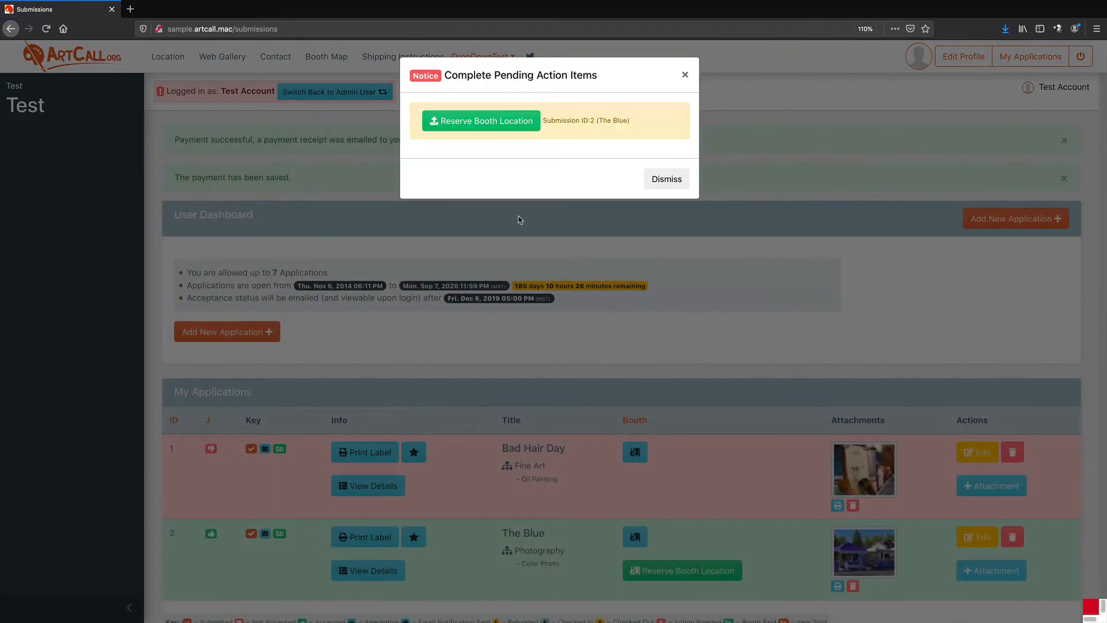
# Open the booth reservation map and try to reserve the claimed red booth
pyautogui.click(486, 128)
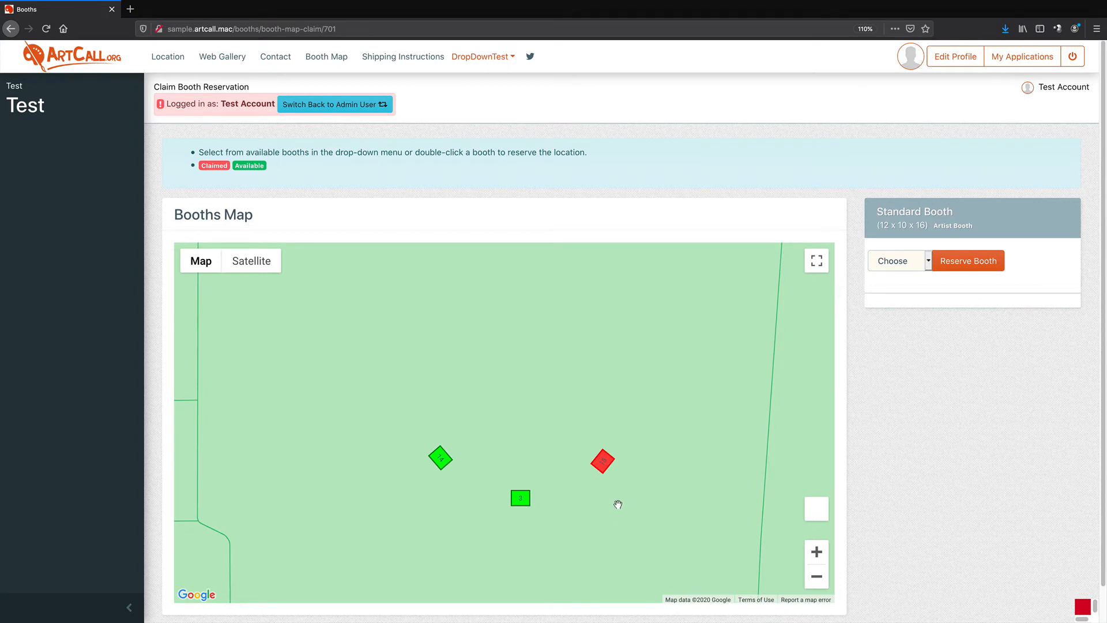
pyautogui.doubleClick(605, 463)
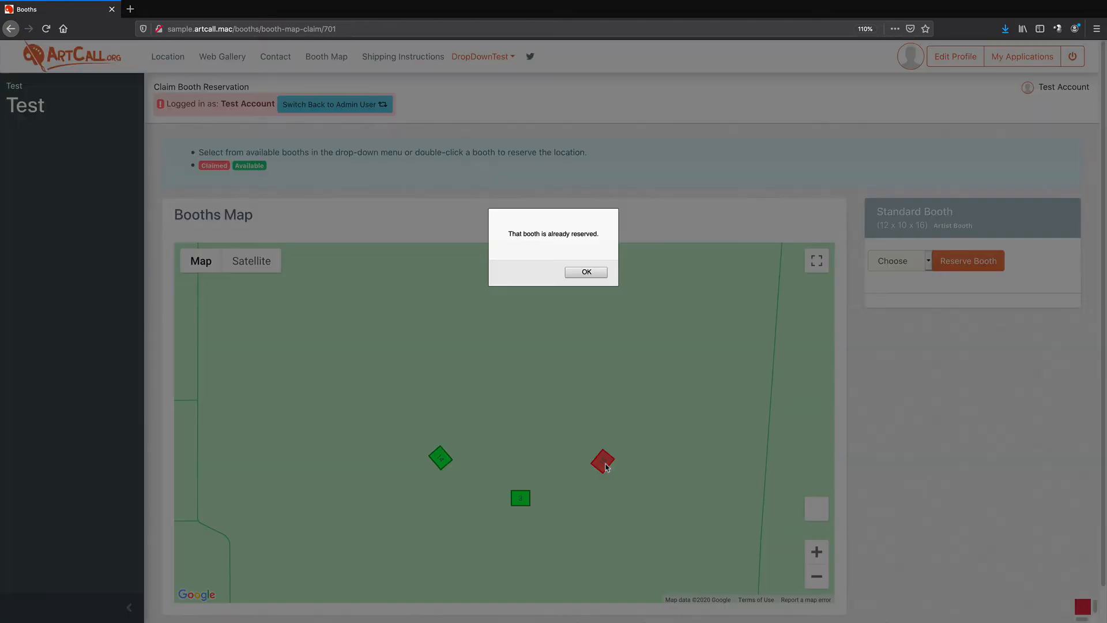
pyautogui.click(574, 273)
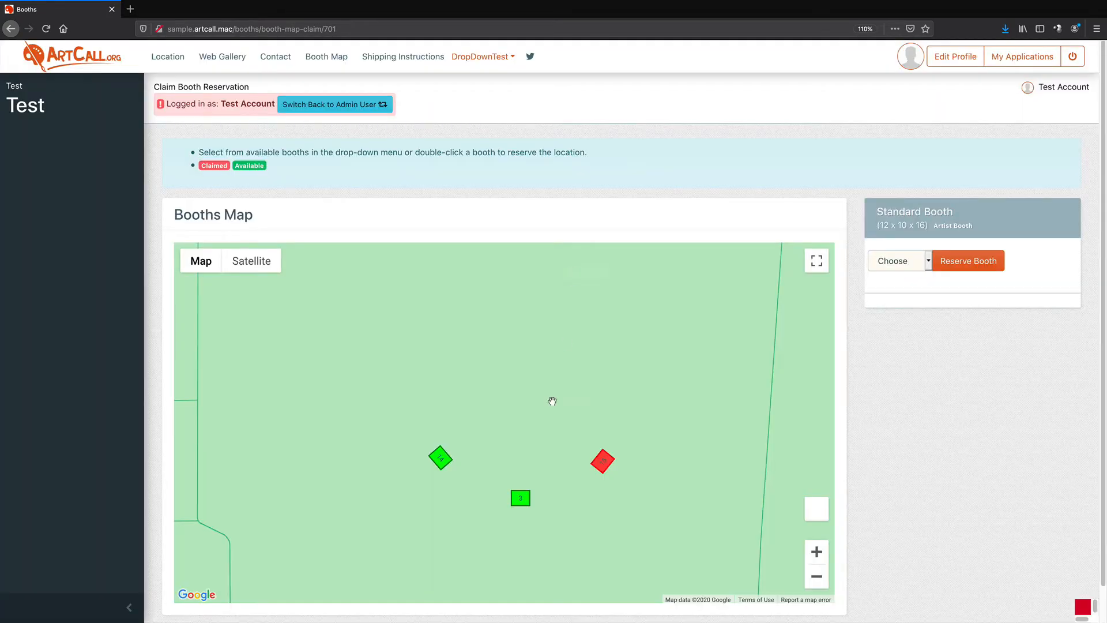
# Select Booth 3 on the reservation map and reserve it for the application
pyautogui.doubleClick(440, 458)
pyautogui.doubleClick(520, 499)
pyautogui.click(926, 260)
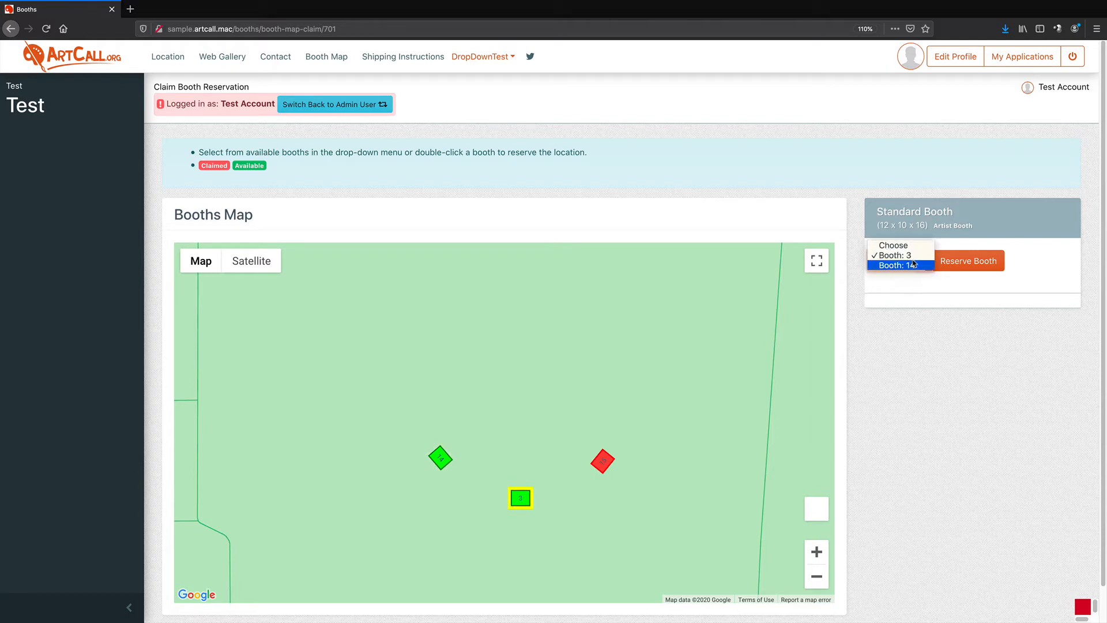
pyautogui.click(913, 264)
pyautogui.click(901, 265)
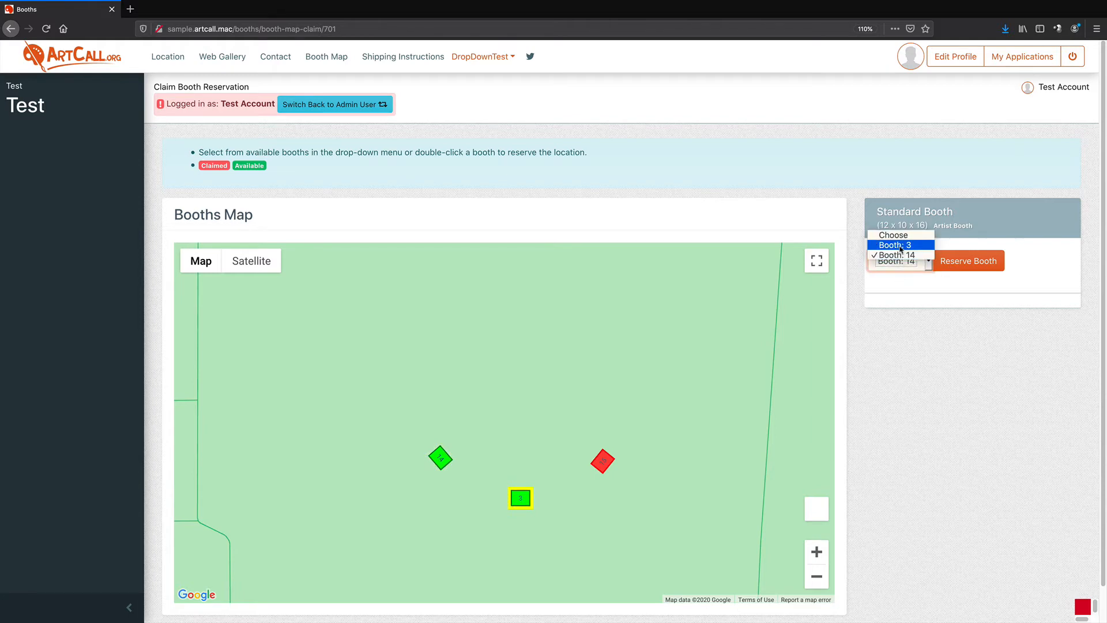
pyautogui.click(900, 249)
pyautogui.click(892, 264)
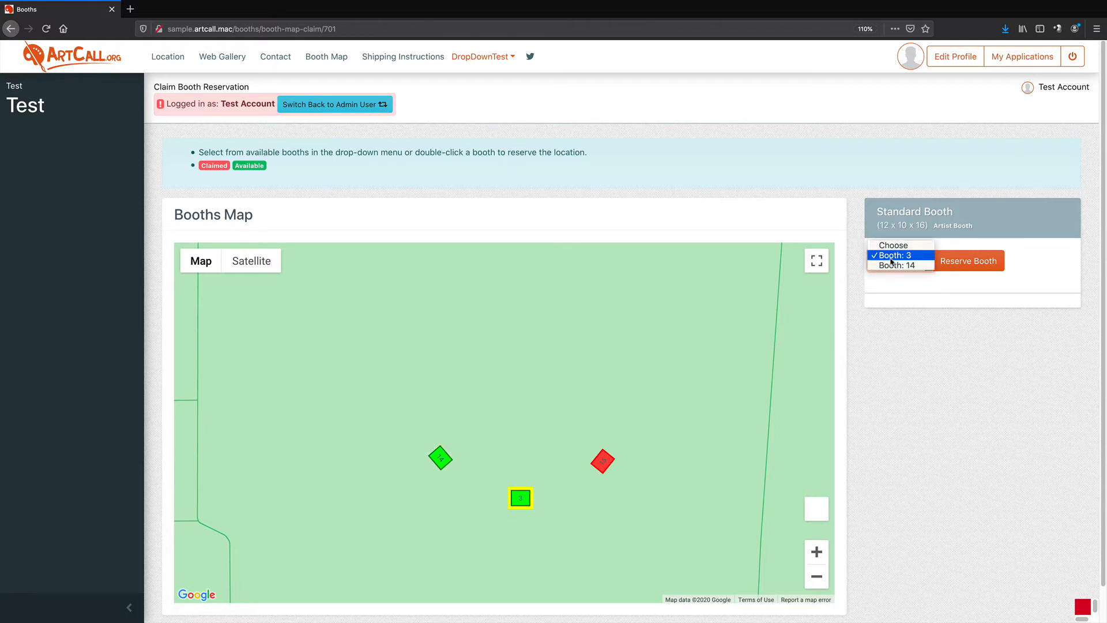
pyautogui.click(902, 278)
pyautogui.click(524, 498)
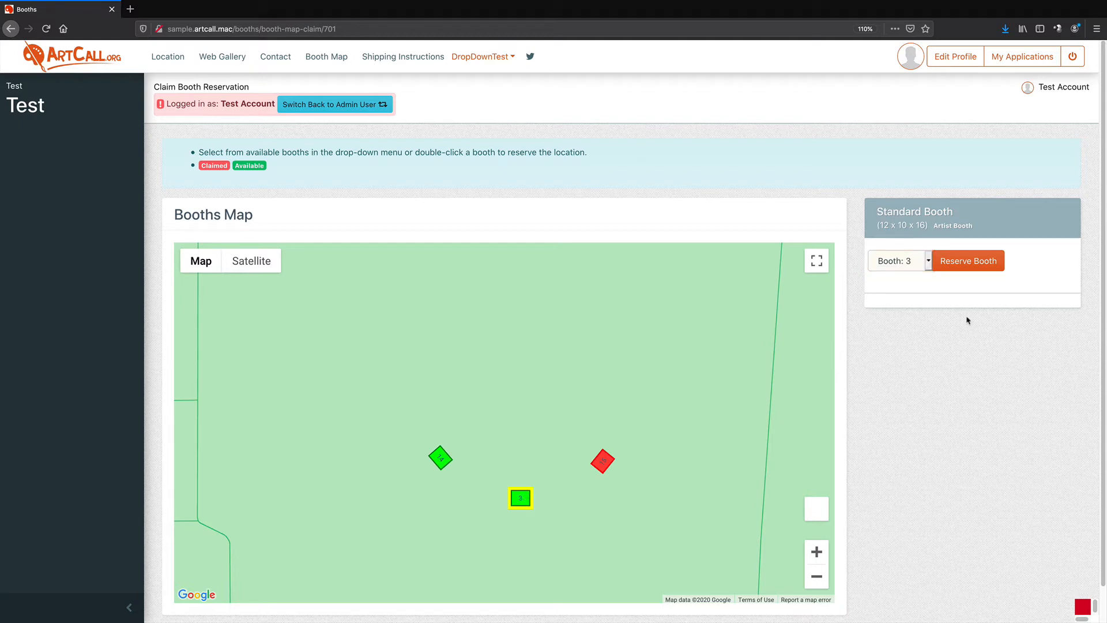
pyautogui.click(977, 266)
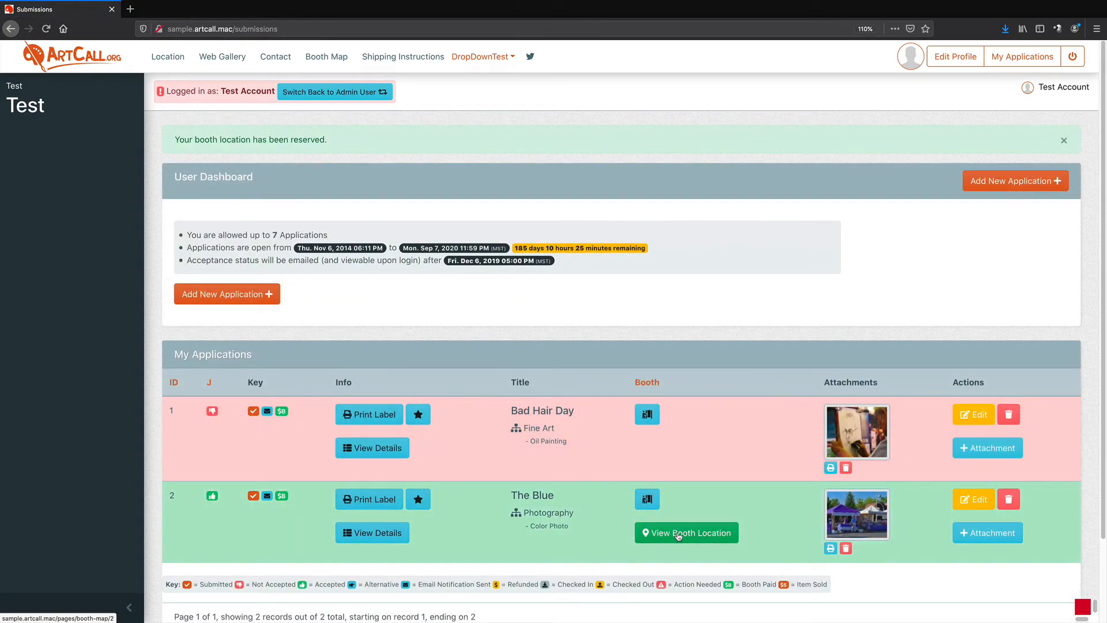
# View The Blue's booth location on the public booth map, switching the vendor filter to A Hat For A Horse Race and back
pyautogui.click(681, 539)
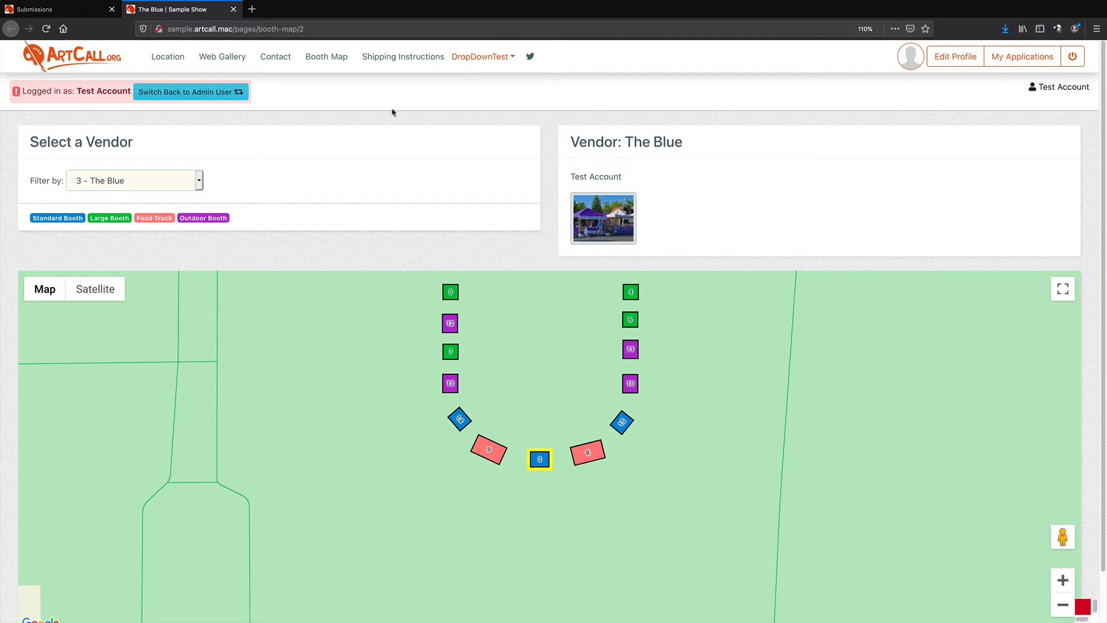
pyautogui.moveTo(169, 29); pyautogui.dragTo(216, 29)
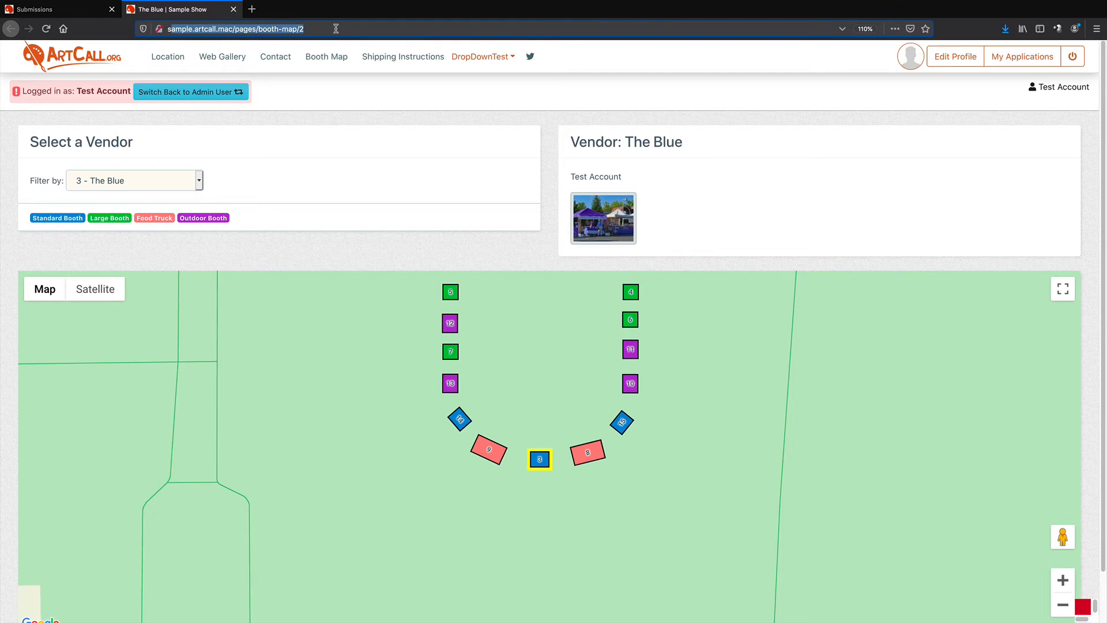
pyautogui.click(343, 267)
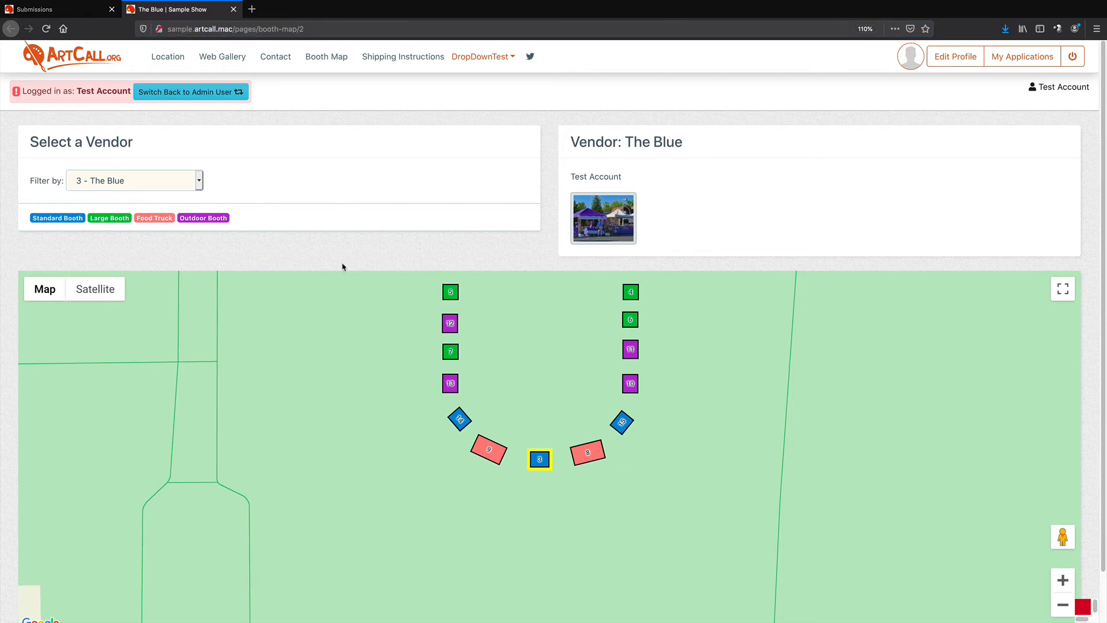
pyautogui.click(173, 188)
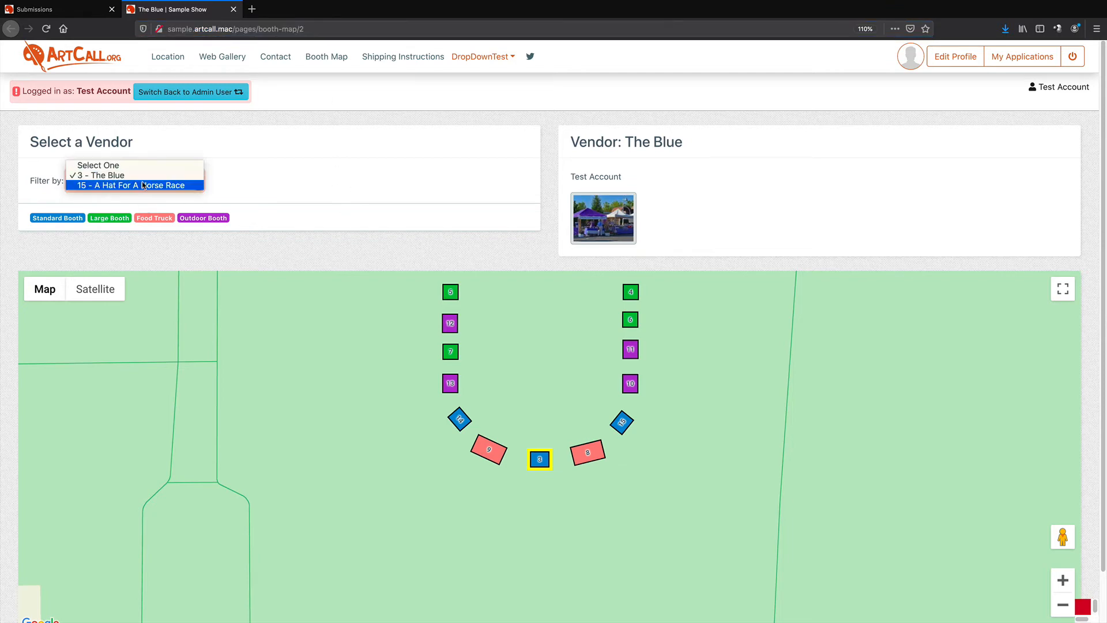
pyautogui.click(141, 185)
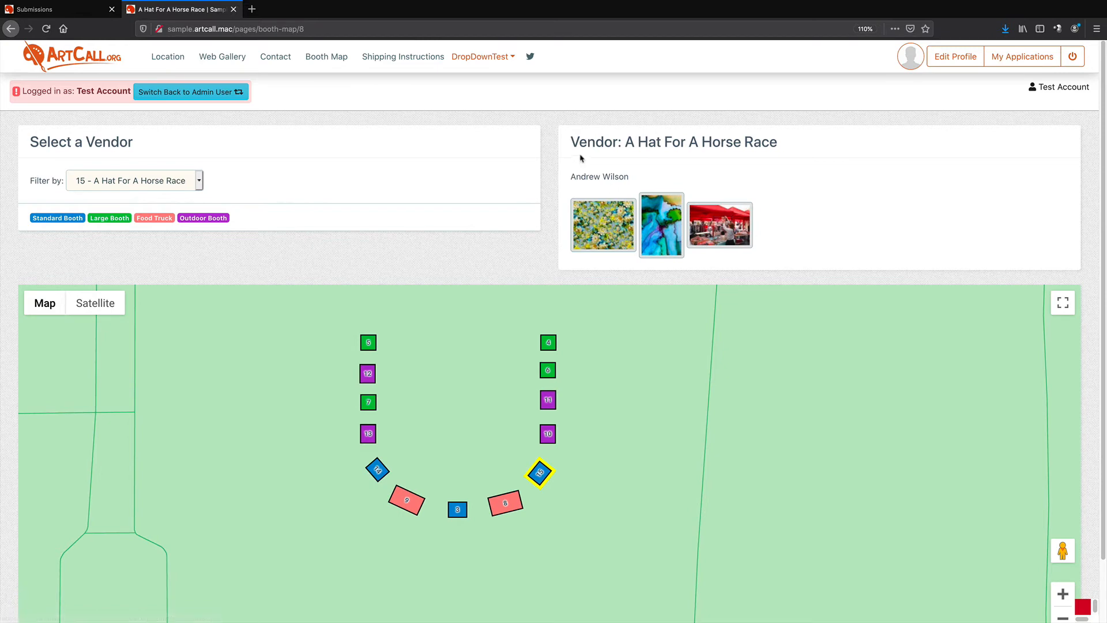
pyautogui.moveTo(603, 144); pyautogui.dragTo(729, 177)
pyautogui.click(191, 184)
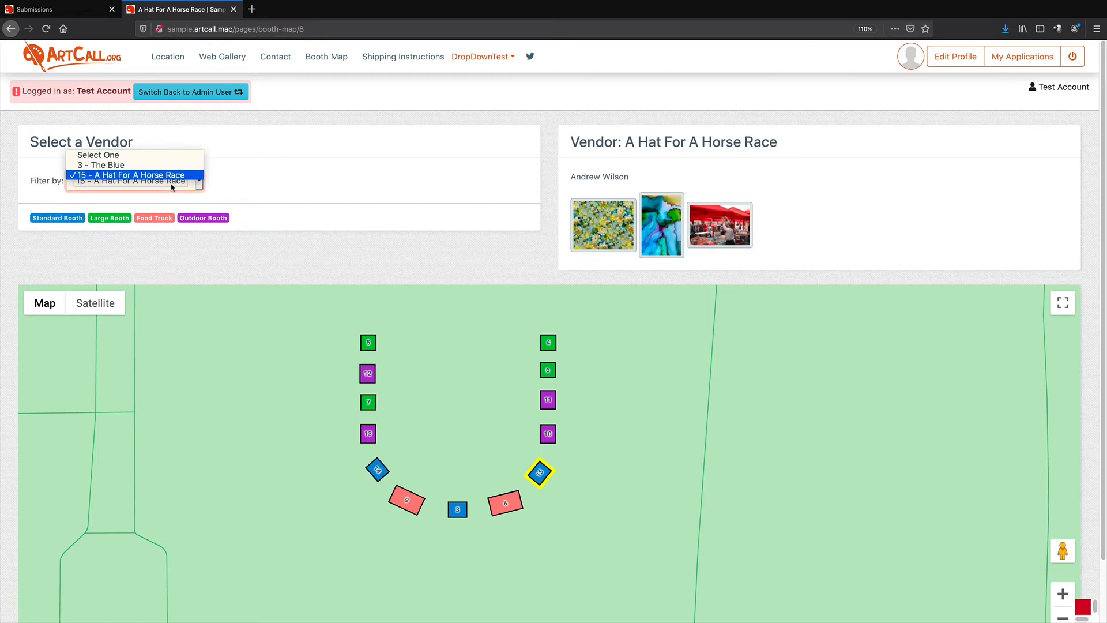
pyautogui.click(159, 167)
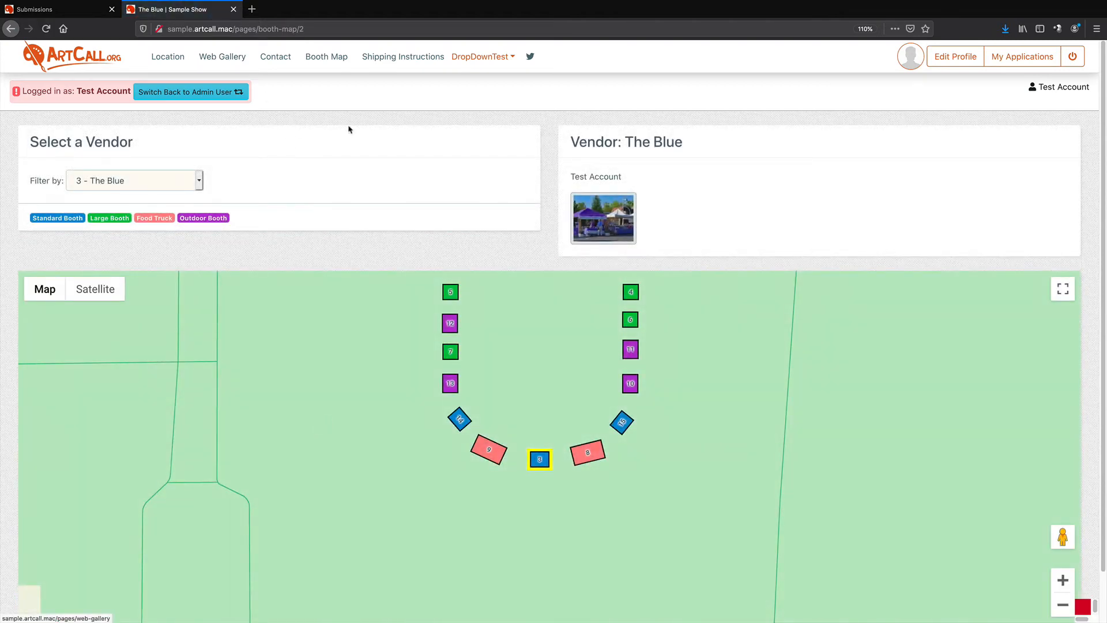
# Switch back to the admin user and open the Booth Map site page for editing
pyautogui.click(182, 95)
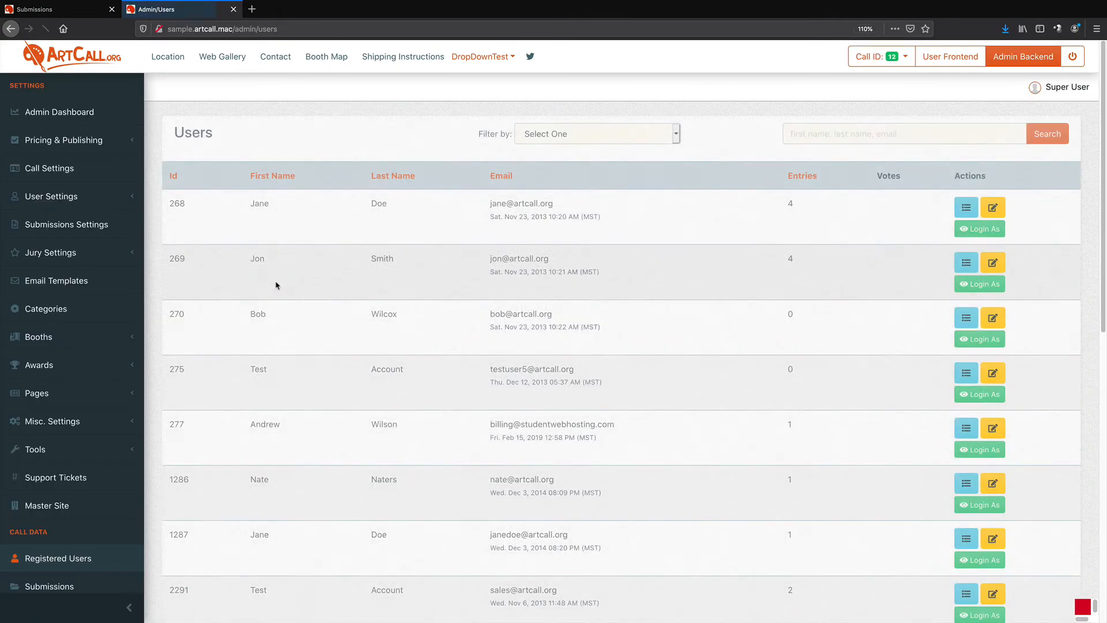
pyautogui.click(92, 394)
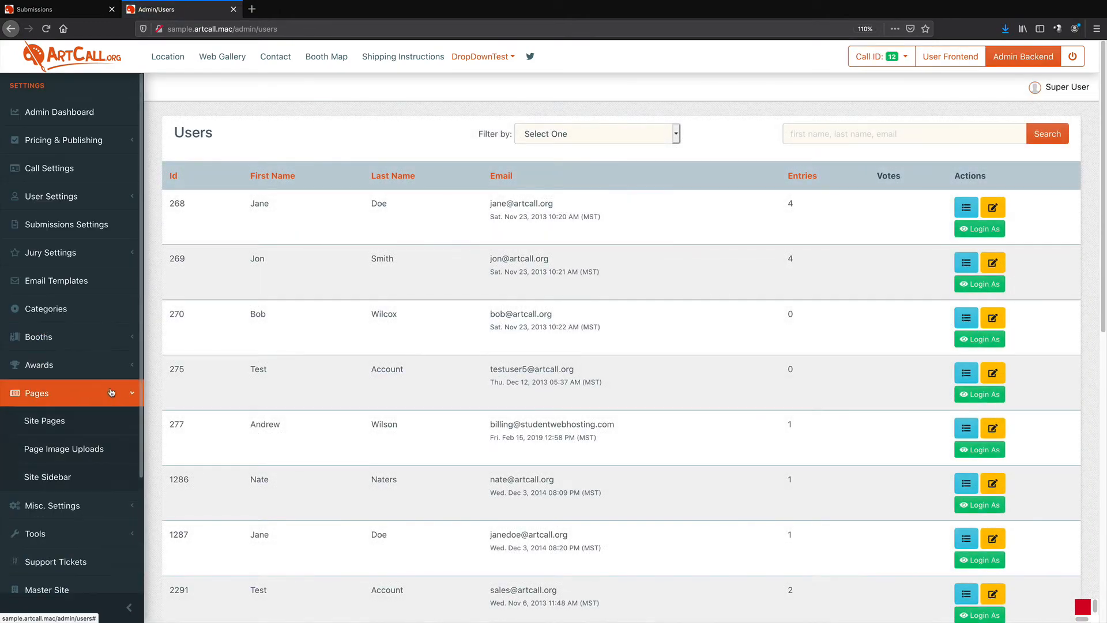
pyautogui.click(87, 421)
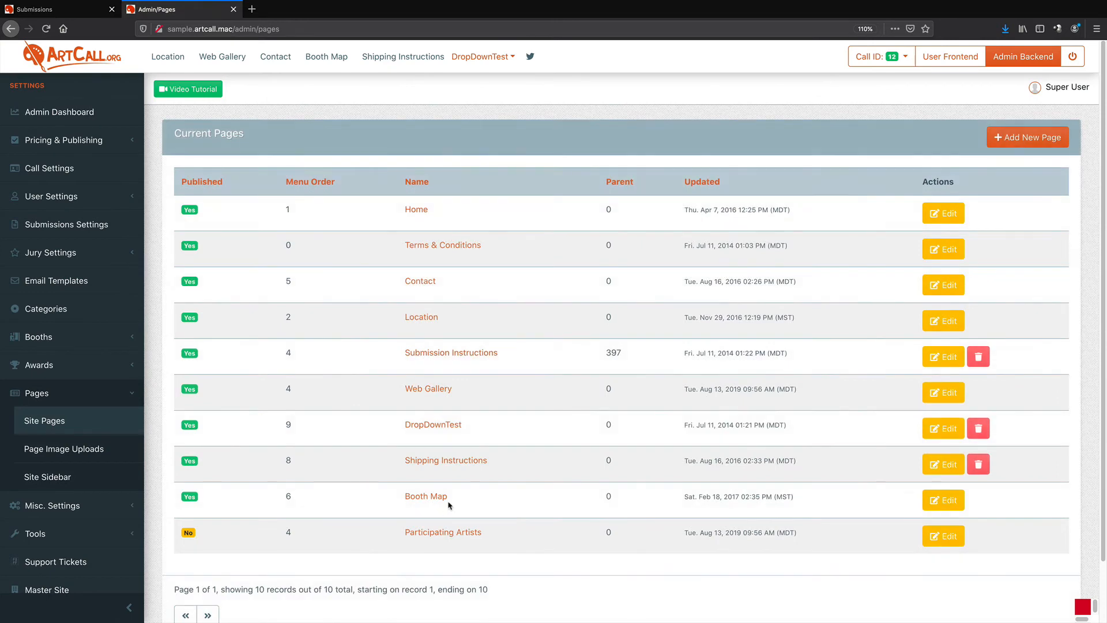
pyautogui.moveTo(392, 501); pyautogui.dragTo(460, 502)
pyautogui.click(465, 502)
pyautogui.click(943, 500)
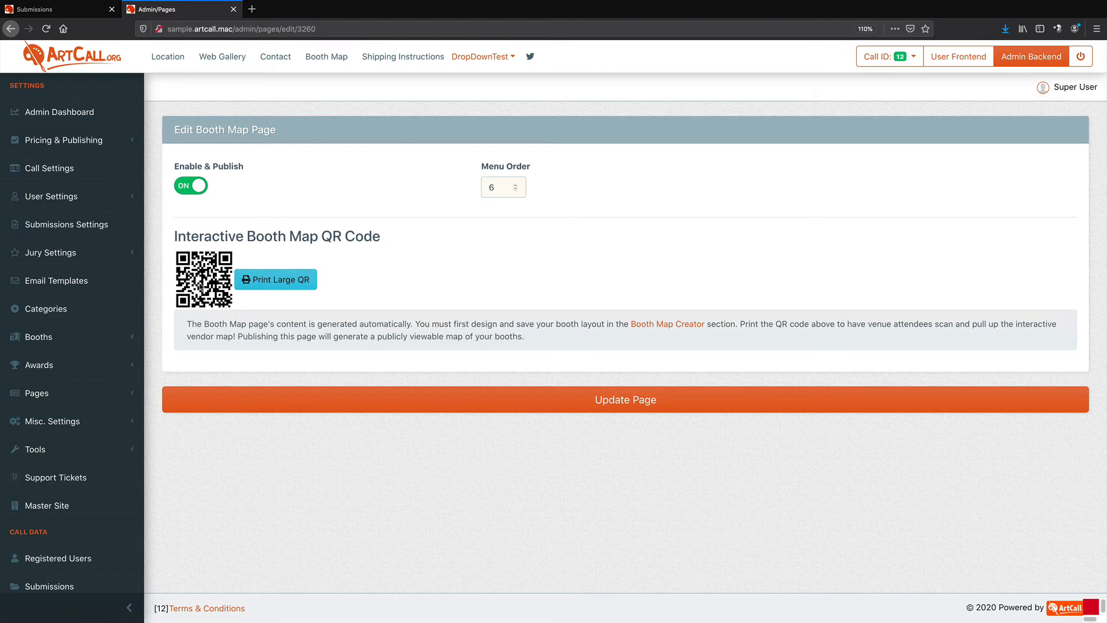
# Open the large booth map QR code and close its tab
pyautogui.click(269, 283)
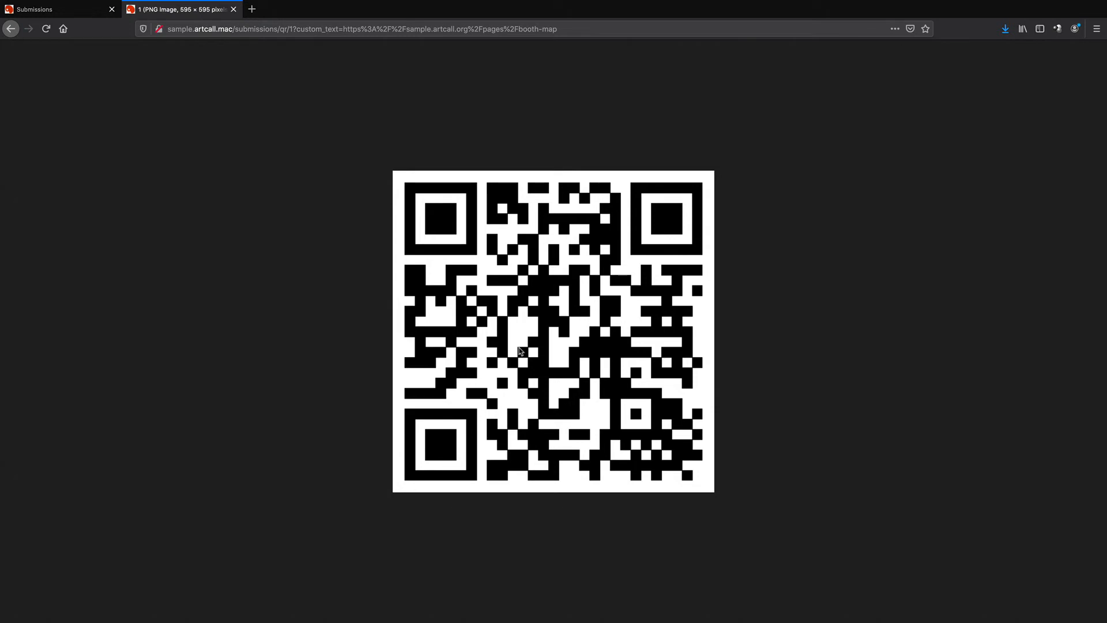
pyautogui.click(233, 9)
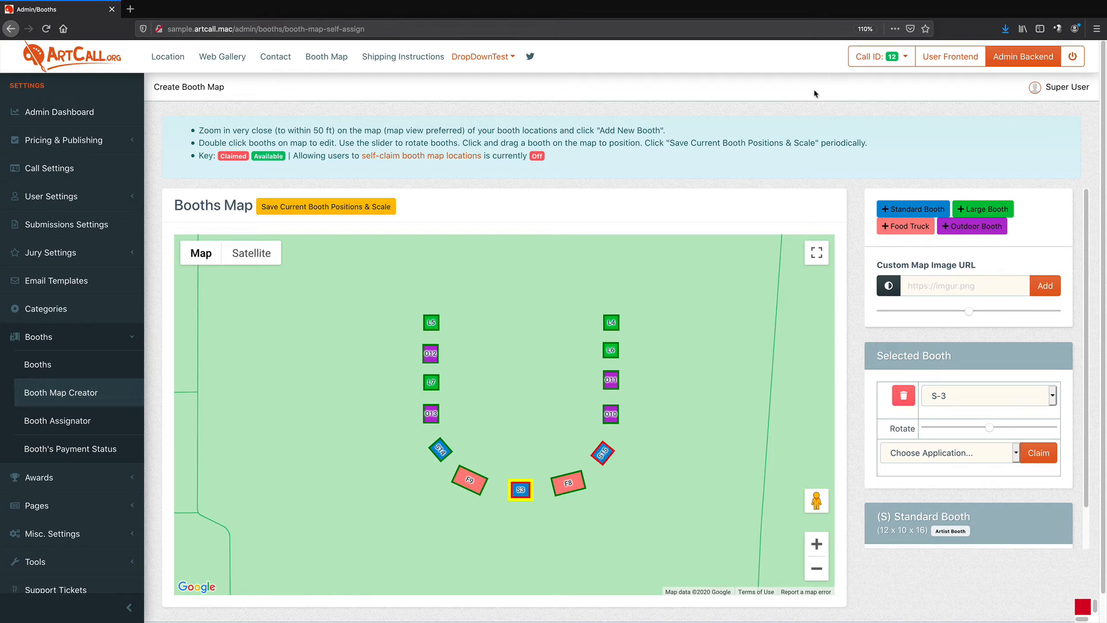
# Open the self-claim booth settings, toggle Enable User Booth Claim, and update the submission settings
pyautogui.moveTo(360, 156); pyautogui.dragTo(400, 156)
pyautogui.click(425, 176)
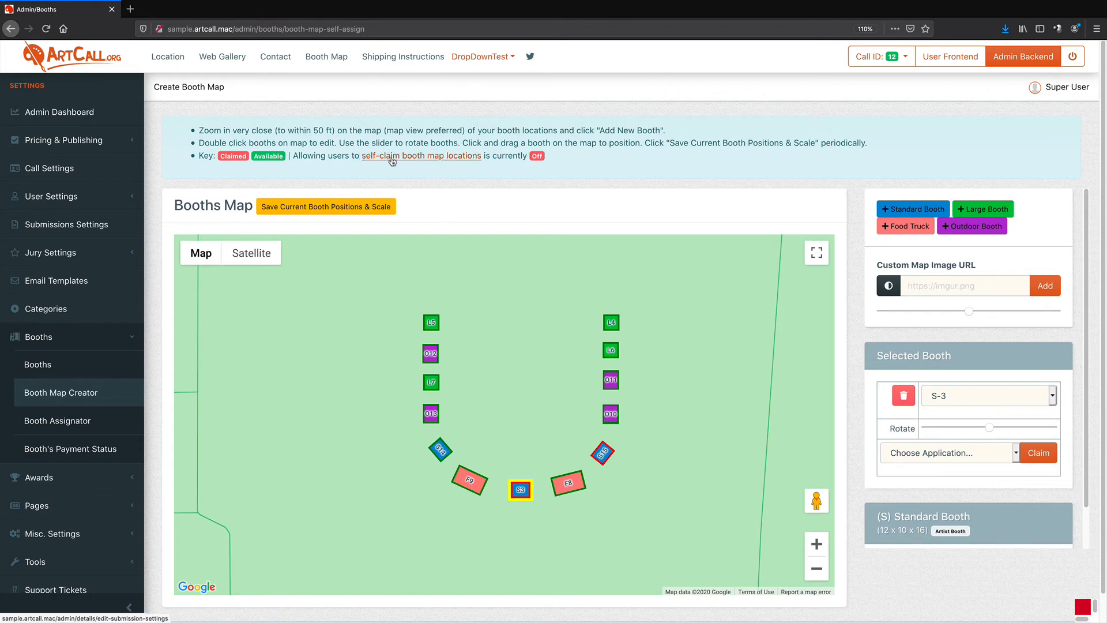
pyautogui.click(412, 161)
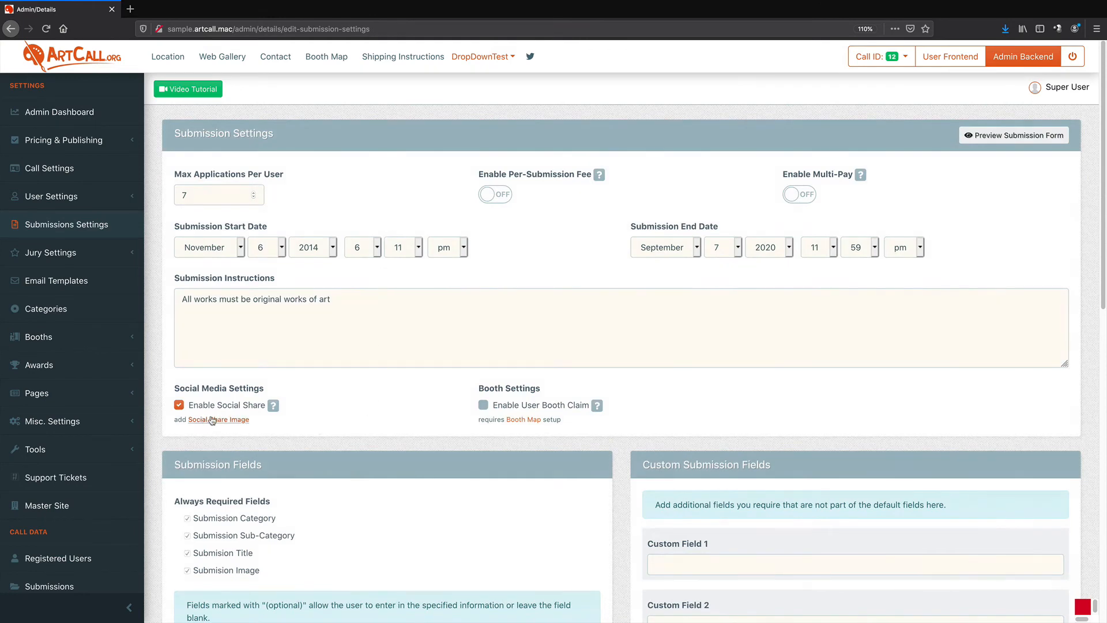
pyautogui.click(484, 406)
pyautogui.click(483, 407)
pyautogui.scroll(-10, 471, 426)
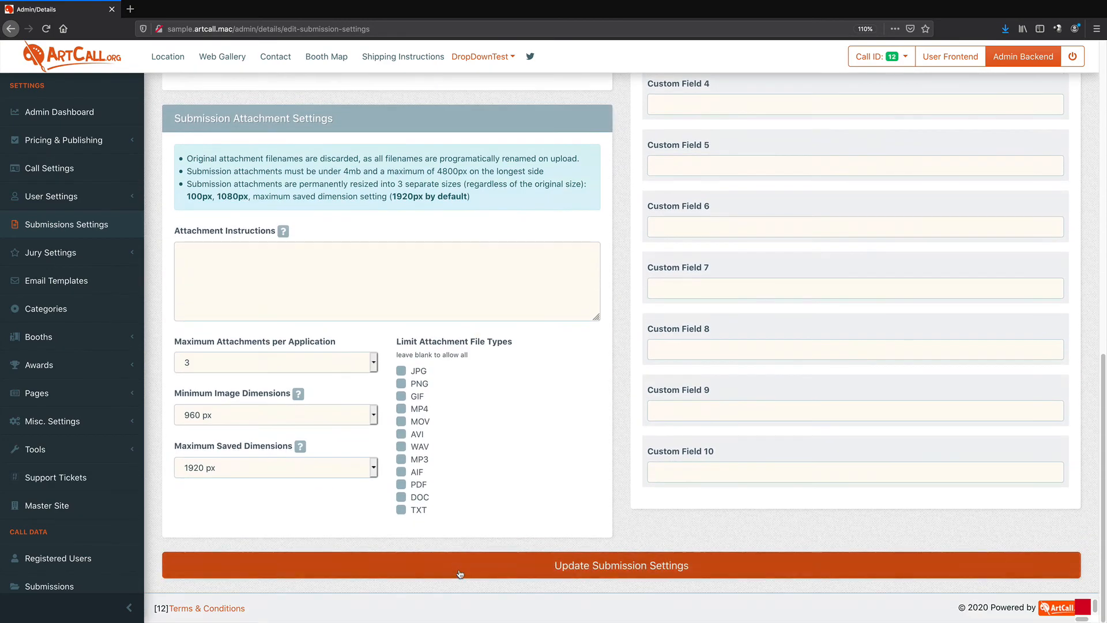
pyautogui.click(459, 573)
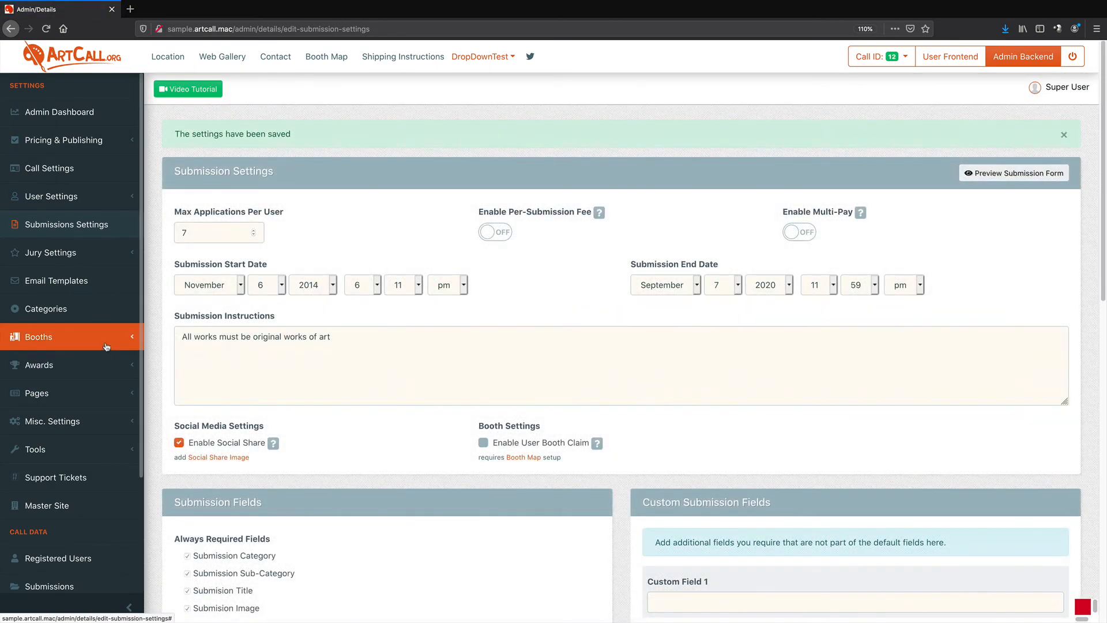
# Open the Booth Map Creator and inspect which applications can claim booths O-11 and L-6
pyautogui.click(106, 346)
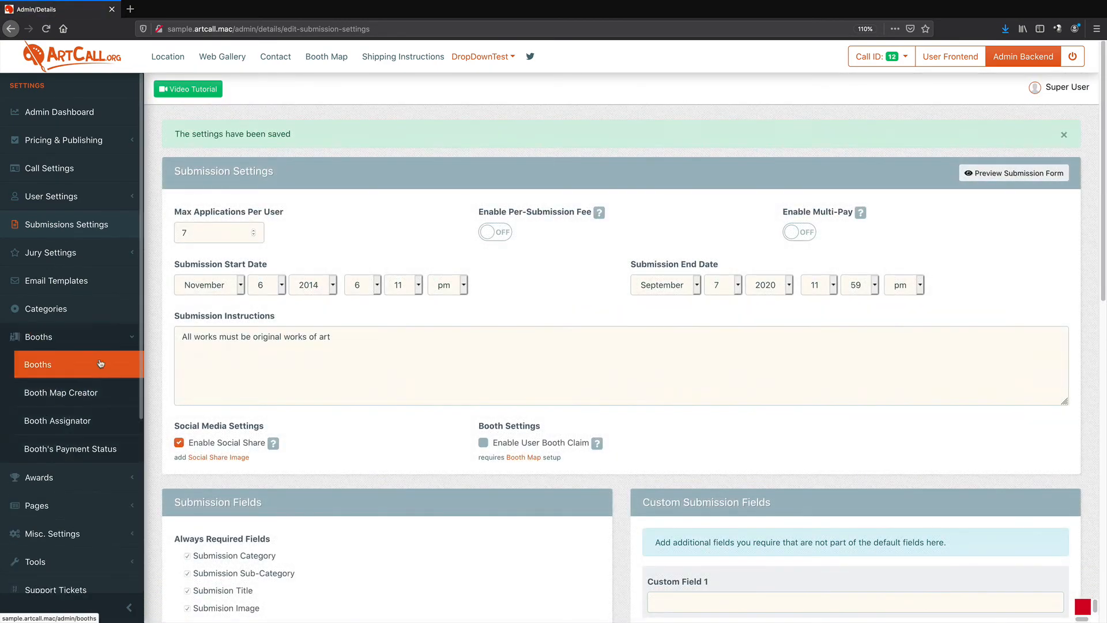
pyautogui.click(69, 396)
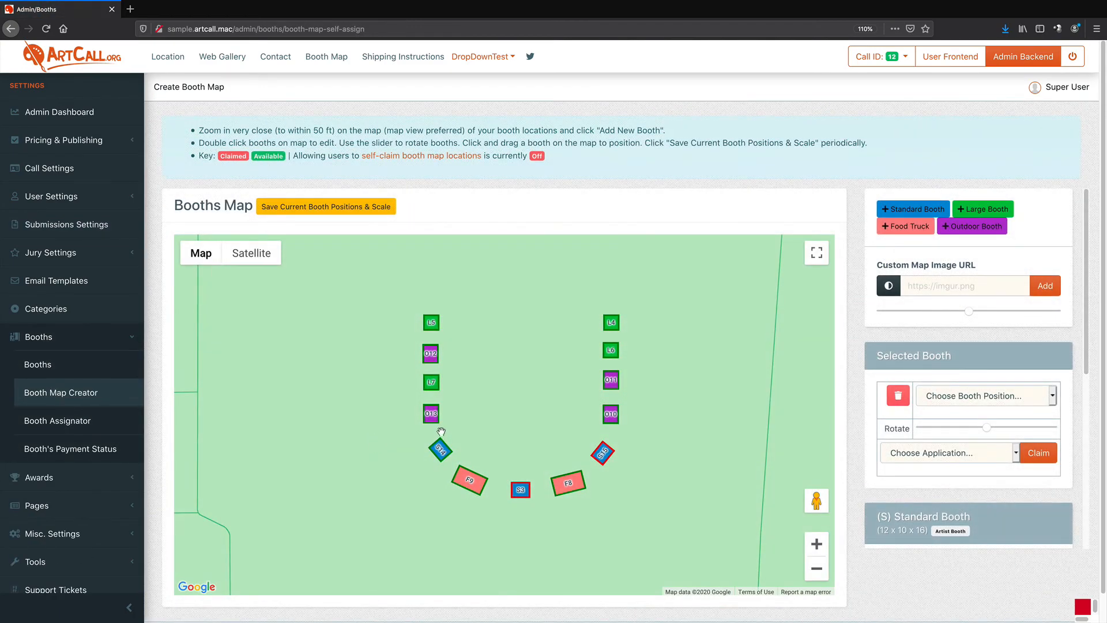
pyautogui.click(612, 382)
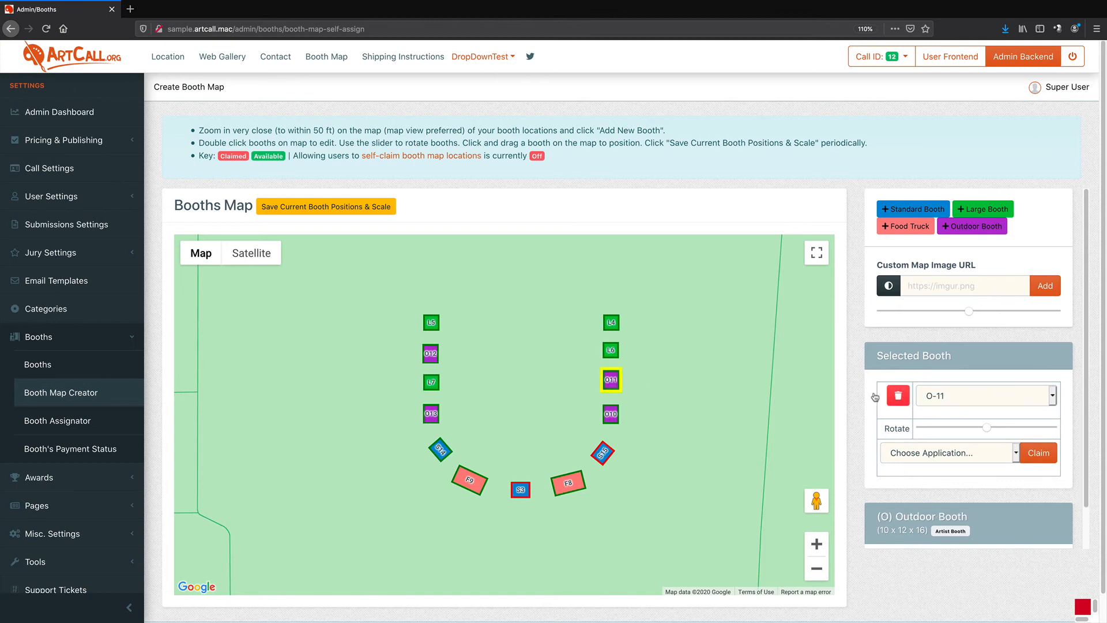
pyautogui.click(918, 454)
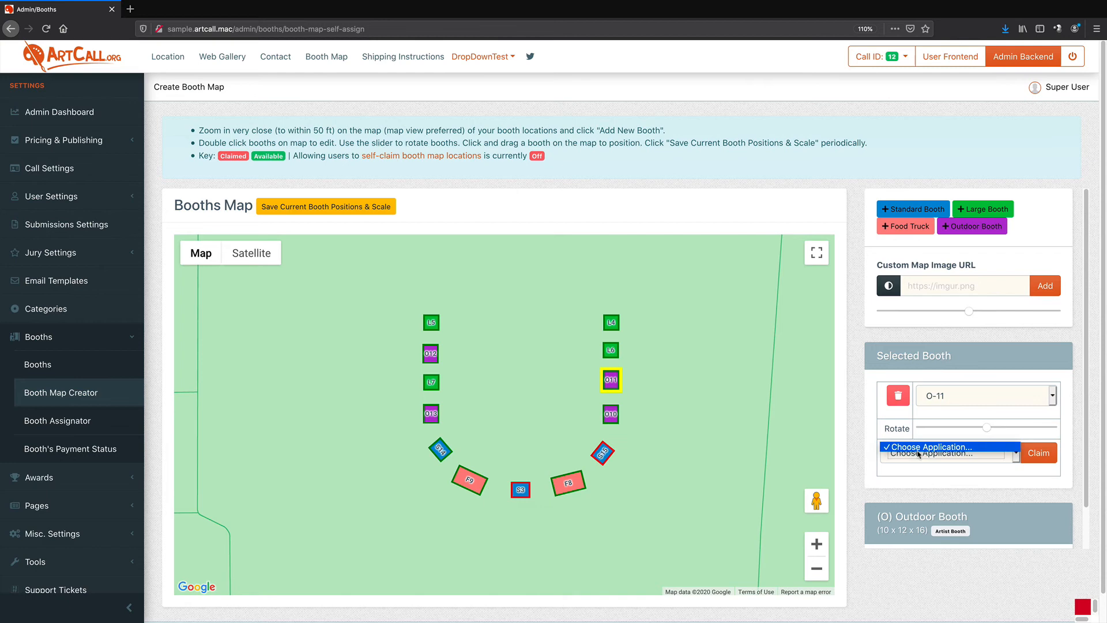
pyautogui.click(607, 385)
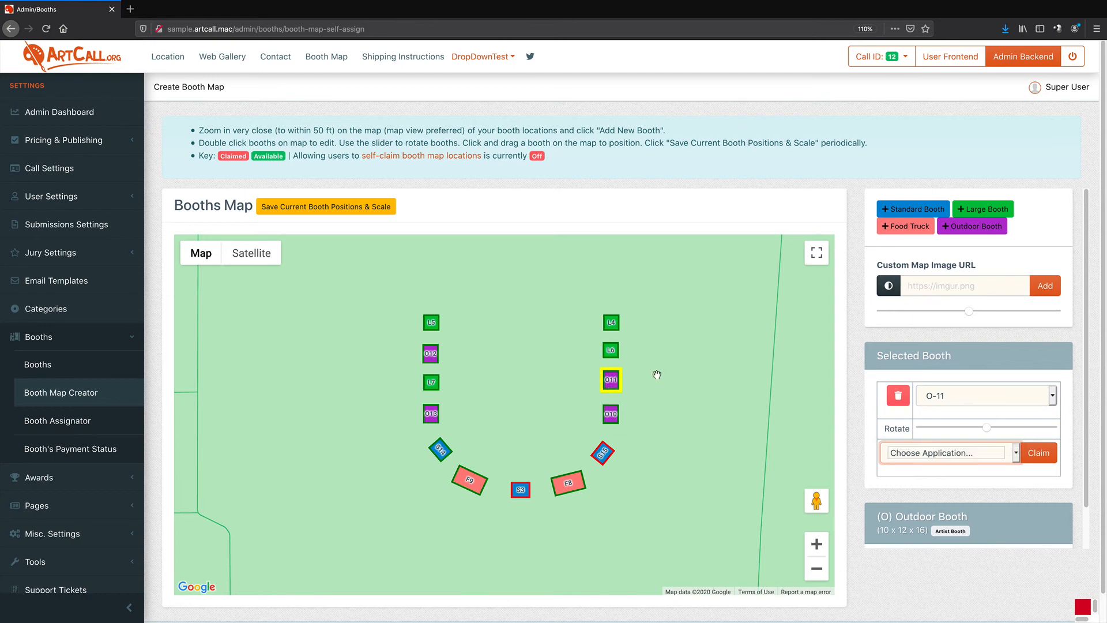
pyautogui.click(611, 351)
pyautogui.click(921, 457)
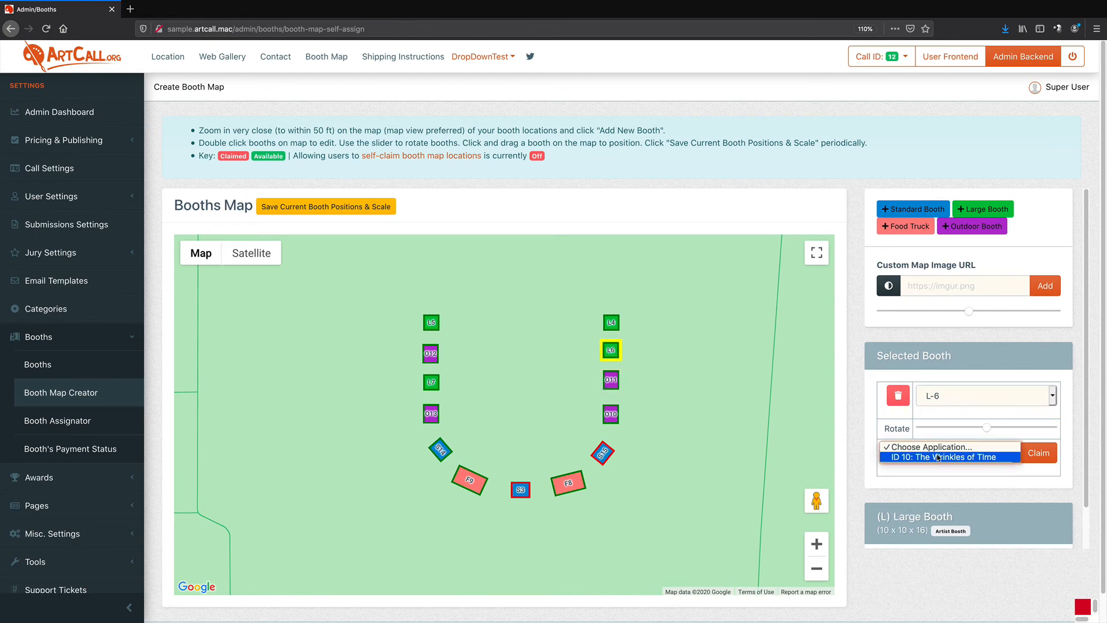
pyautogui.click(690, 450)
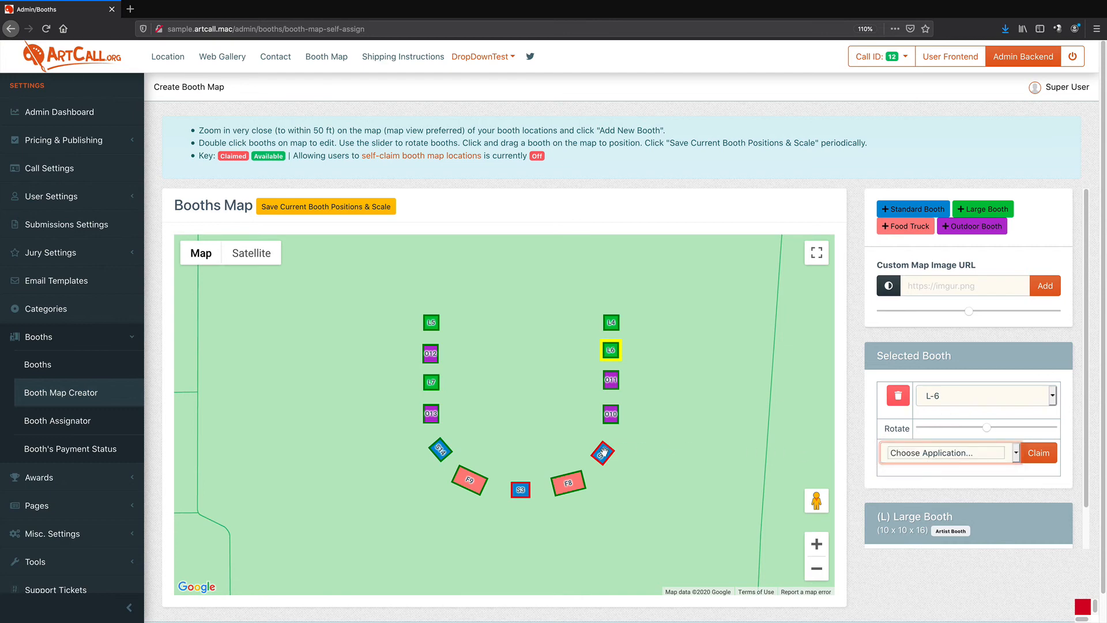
# Inspect which applications can claim booths F-8, S-15 and L-4
pyautogui.click(560, 486)
pyautogui.click(926, 454)
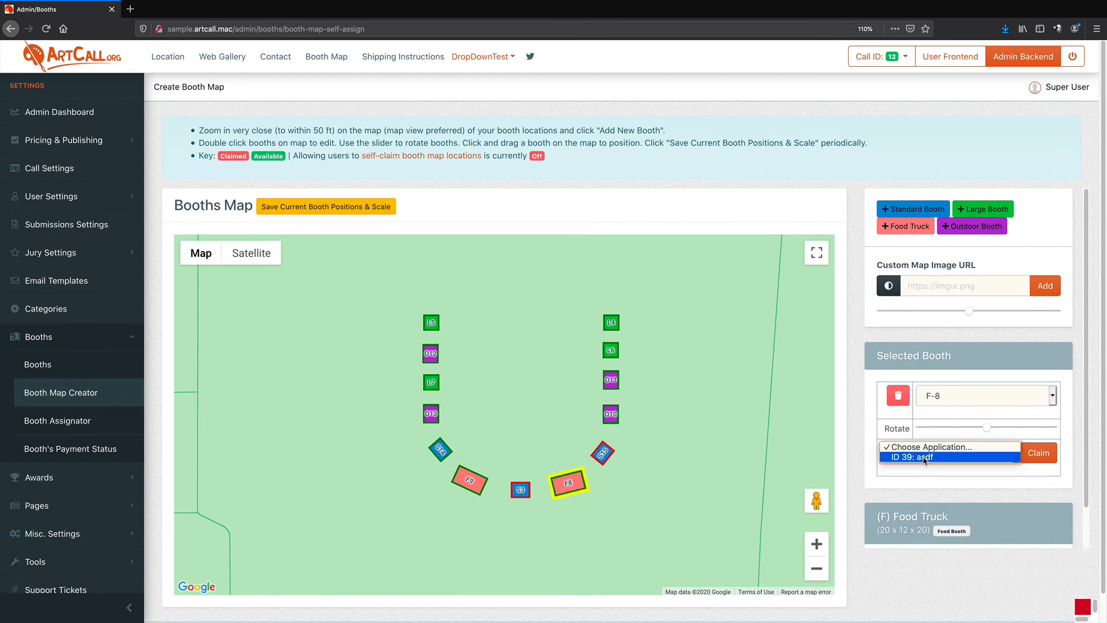
pyautogui.click(673, 501)
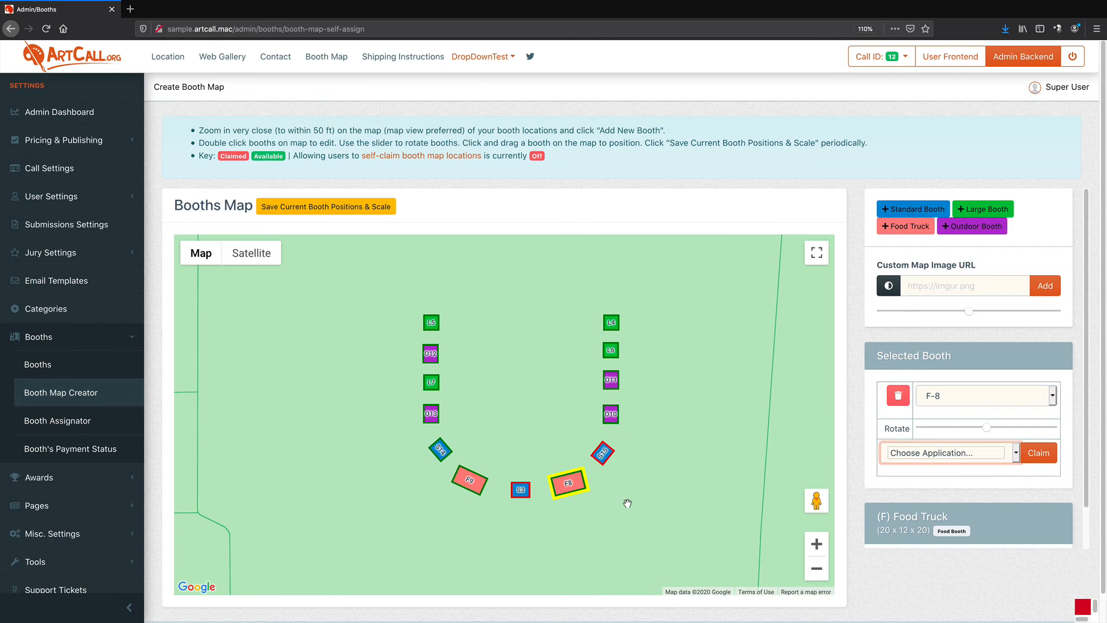
pyautogui.click(609, 456)
pyautogui.click(898, 455)
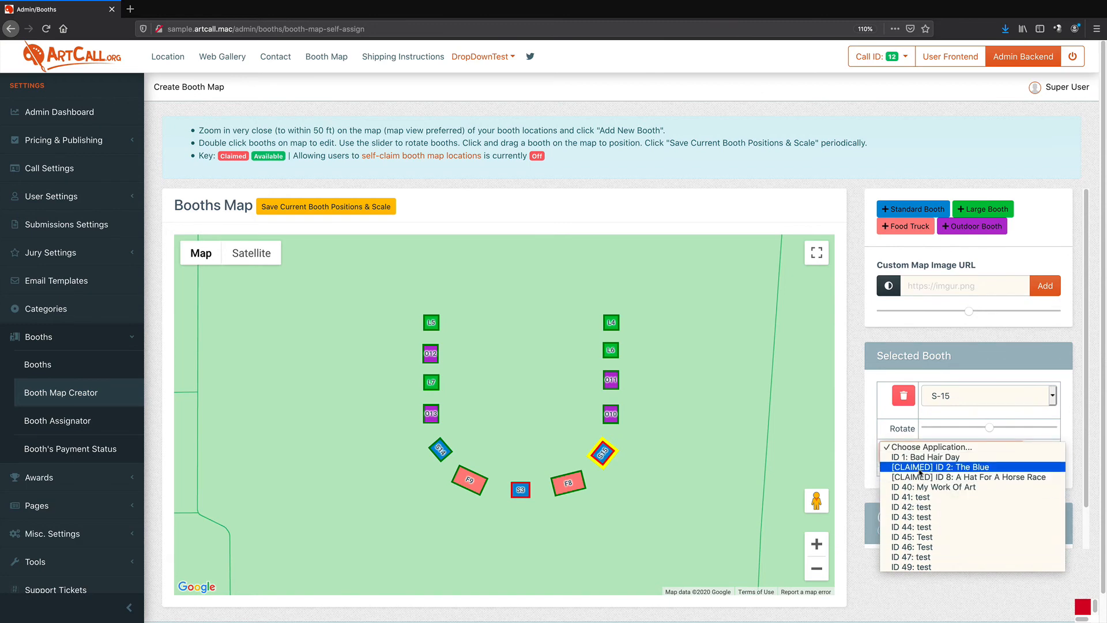
pyautogui.click(709, 502)
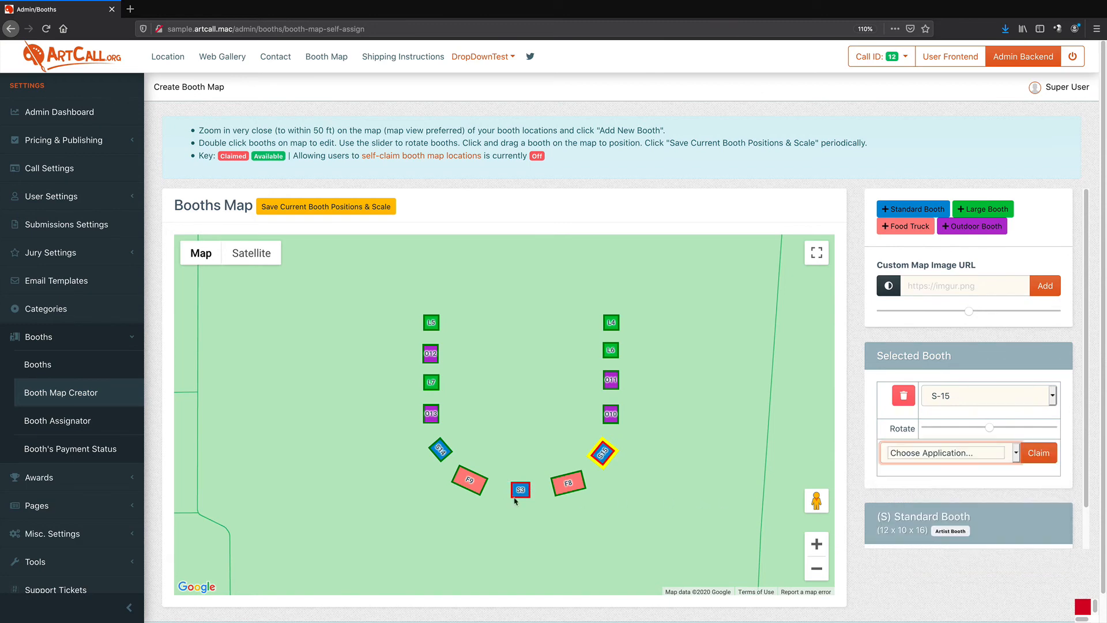
pyautogui.click(697, 481)
pyautogui.click(611, 327)
pyautogui.click(938, 459)
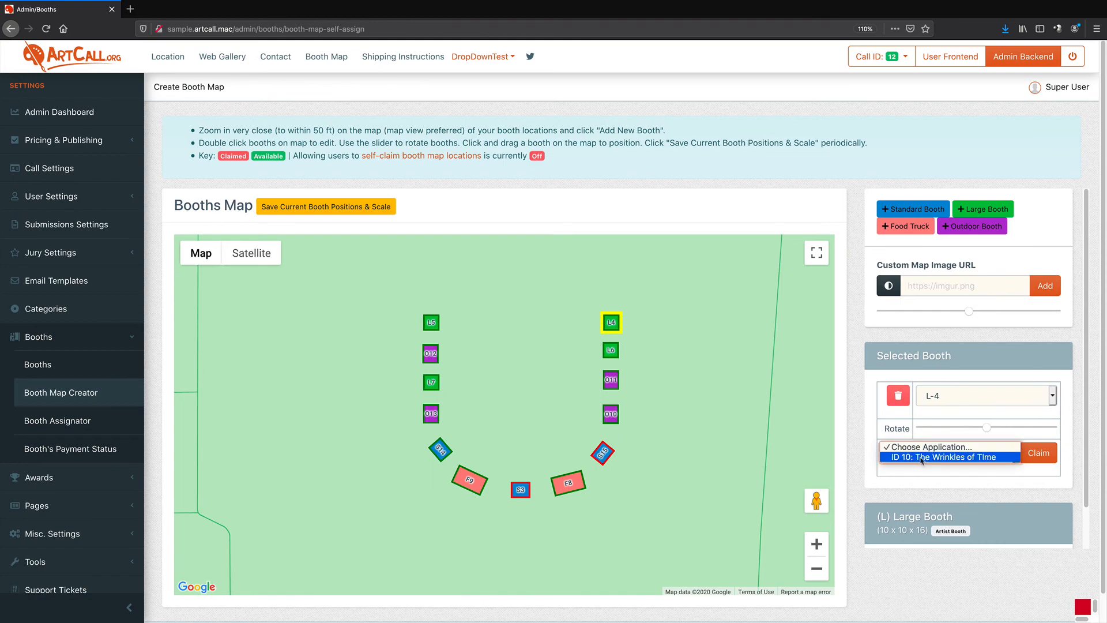
# Claim booth L-4 for application ID 10: The Wrinkles of Time and booth F-9 for ID 39: asdf
pyautogui.click(917, 458)
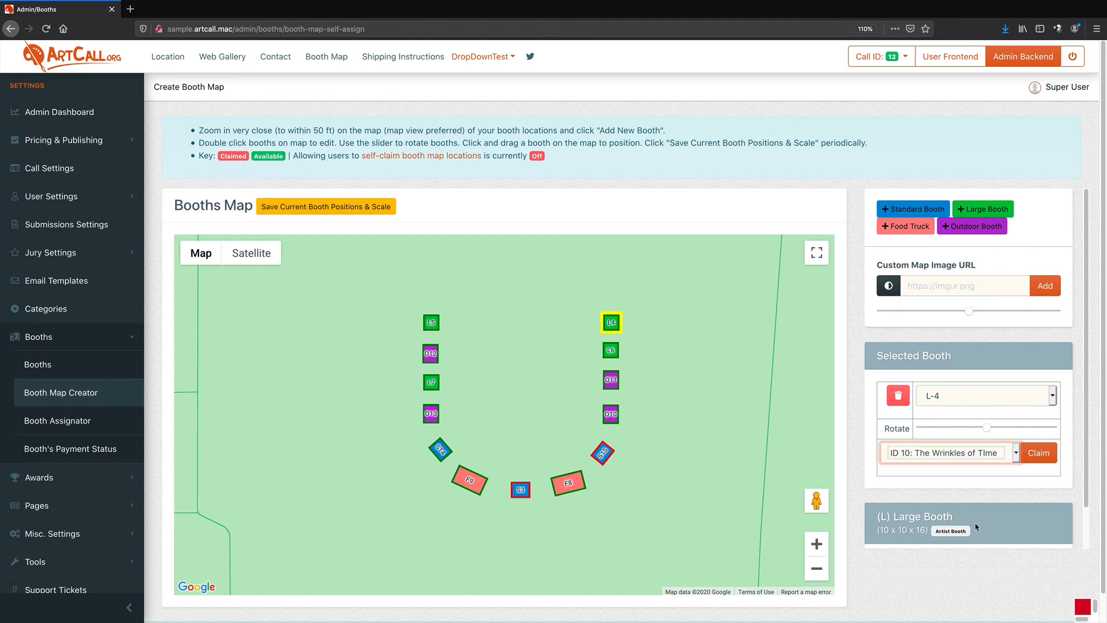
pyautogui.click(1032, 460)
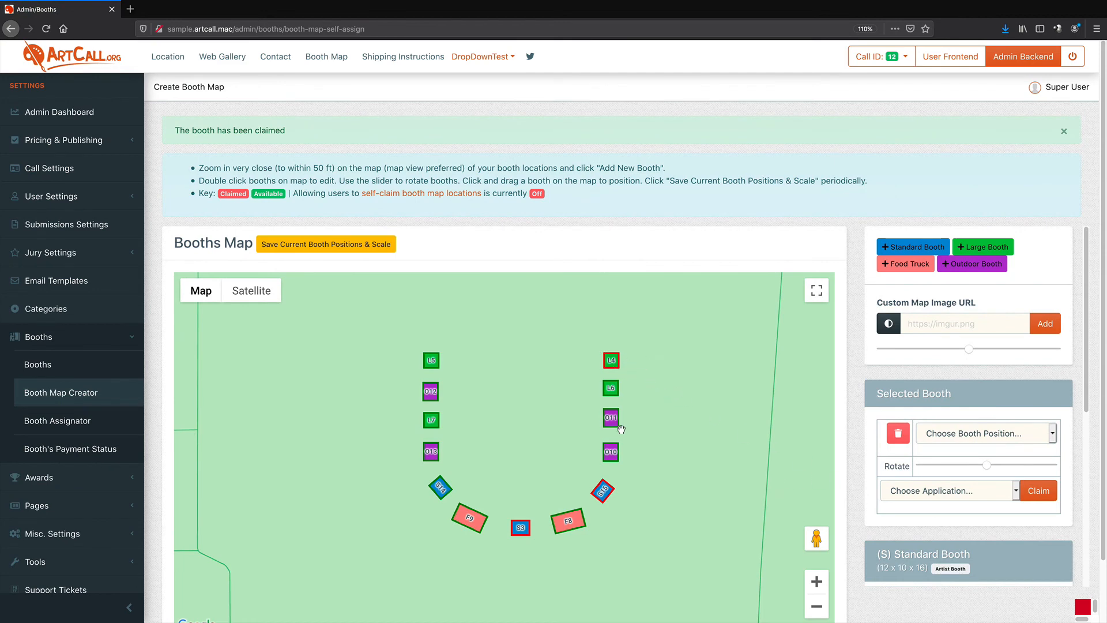
pyautogui.doubleClick(469, 521)
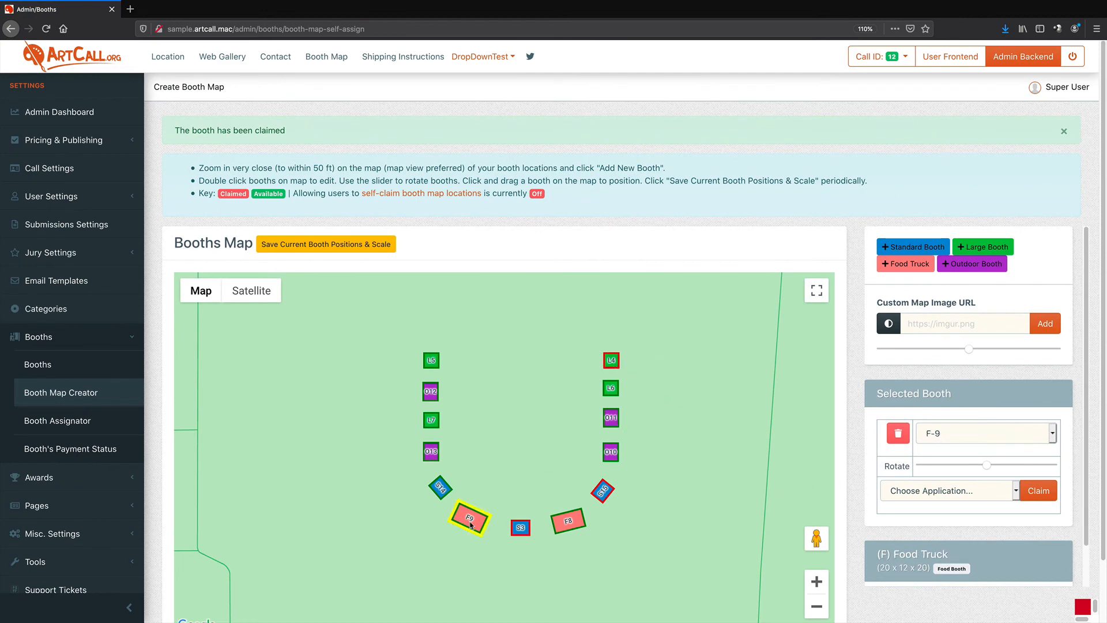
pyautogui.click(931, 492)
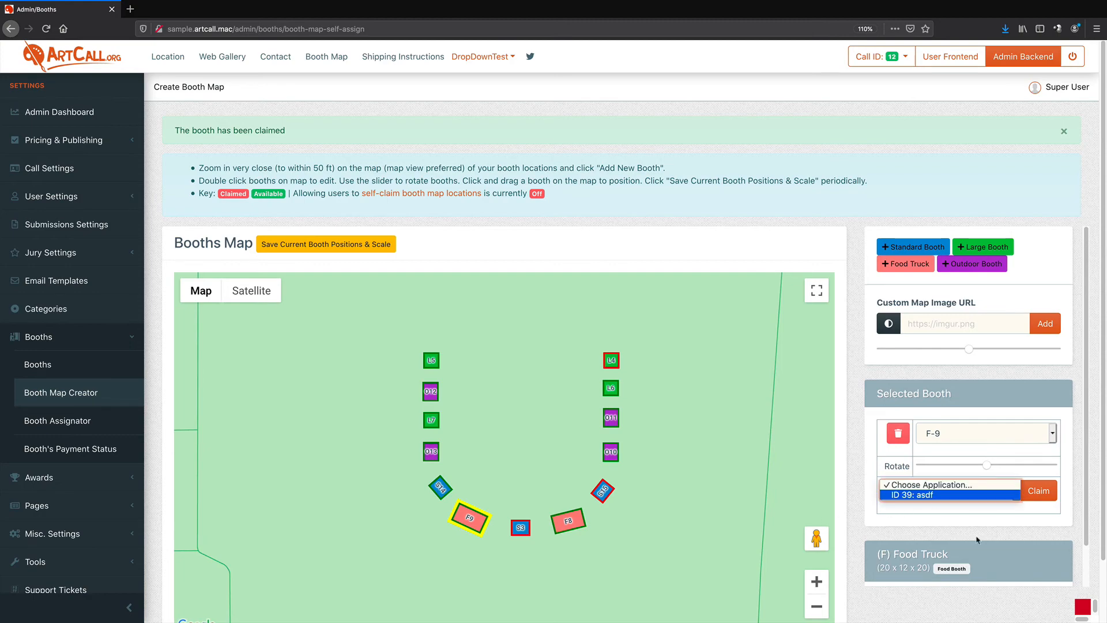
pyautogui.click(945, 494)
pyautogui.click(1039, 491)
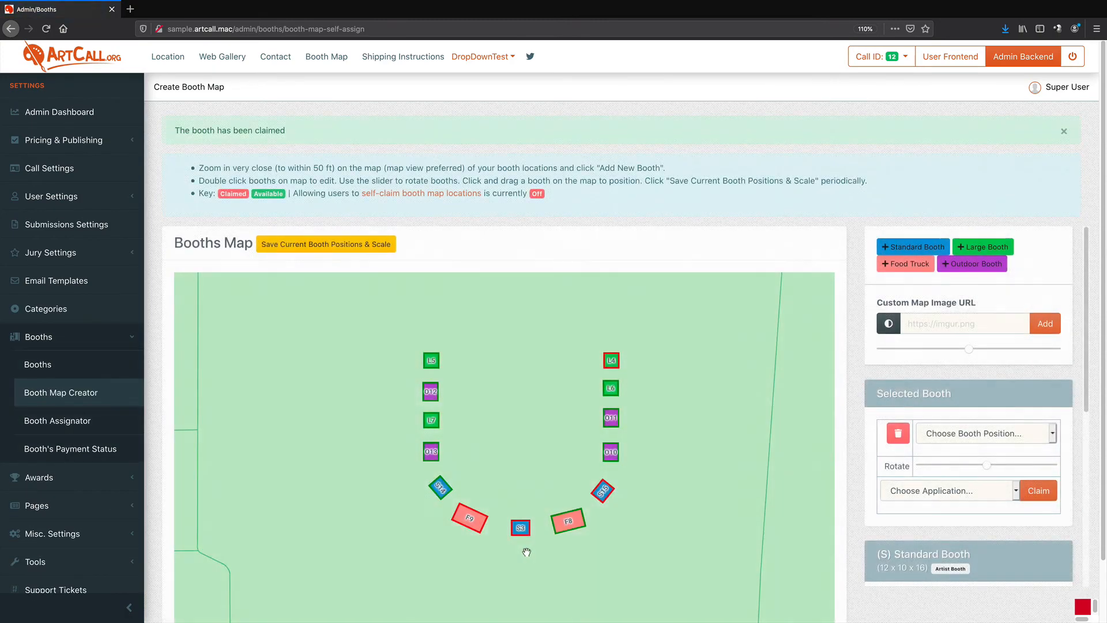
# Claim booth S-14 for application ID 40: My Work Of Art
pyautogui.doubleClick(440, 488)
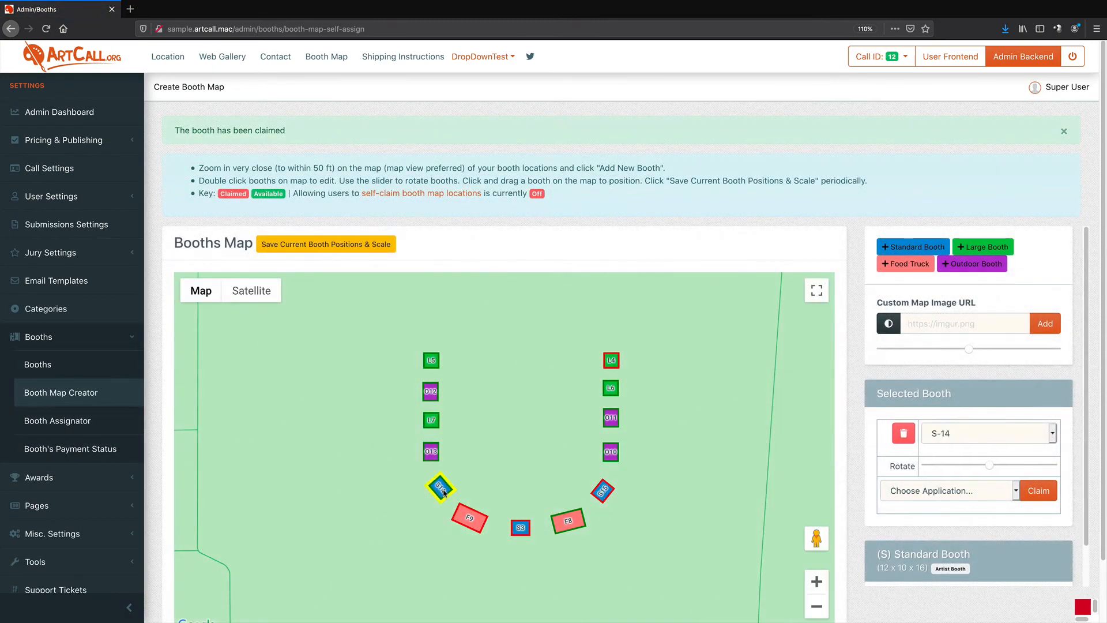
pyautogui.click(946, 434)
pyautogui.click(948, 438)
pyautogui.click(933, 496)
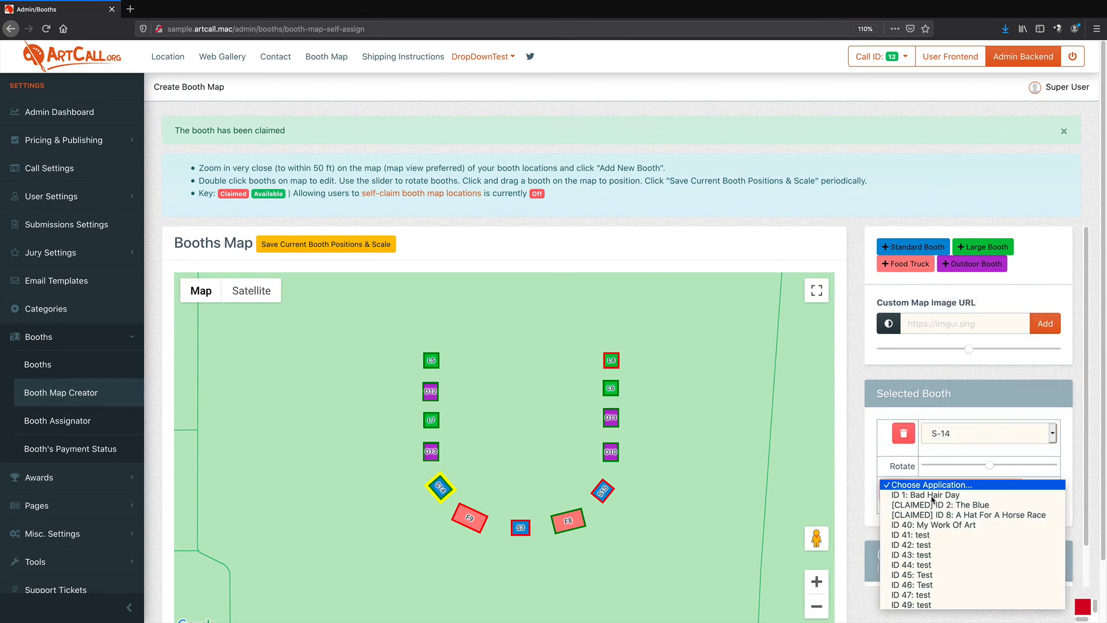
pyautogui.click(932, 525)
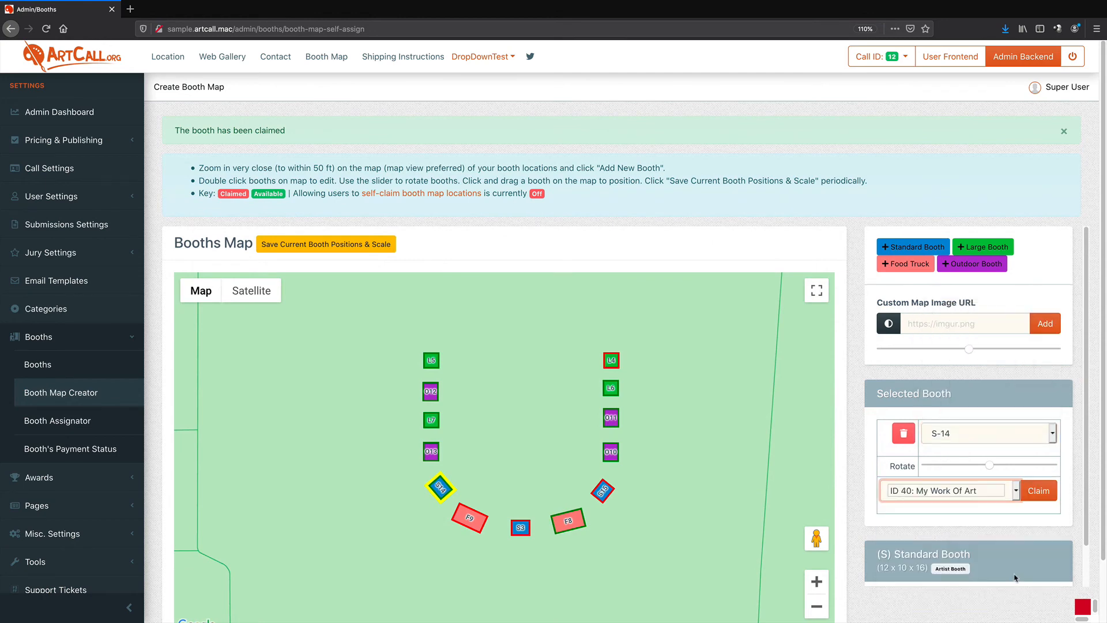
pyautogui.click(1039, 496)
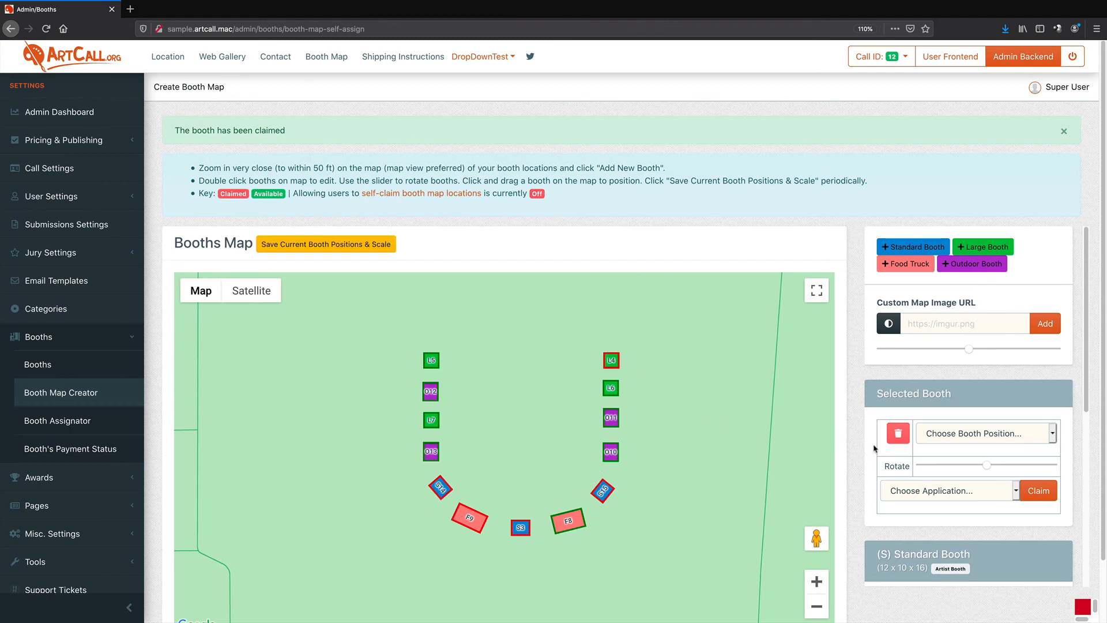
# Review the claimed and available counts listed for each booth type
pyautogui.moveTo(1084, 374); pyautogui.dragTo(1086, 502)
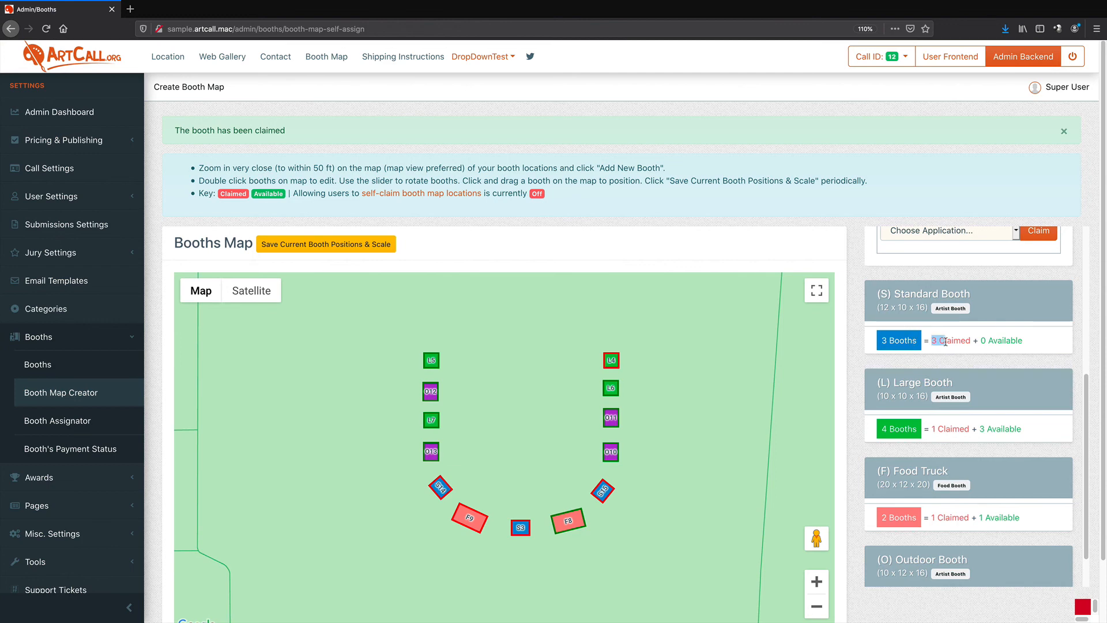
pyautogui.moveTo(980, 341); pyautogui.dragTo(1024, 341)
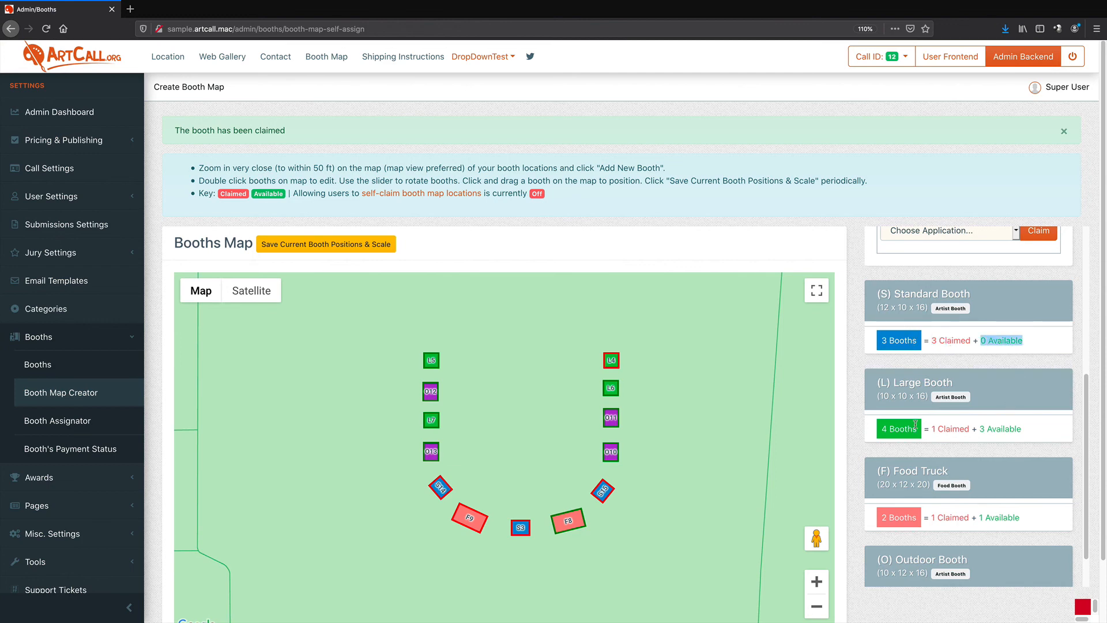
pyautogui.moveTo(880, 382); pyautogui.dragTo(893, 384)
pyautogui.doubleClick(885, 429)
pyautogui.moveTo(978, 429); pyautogui.dragTo(1020, 429)
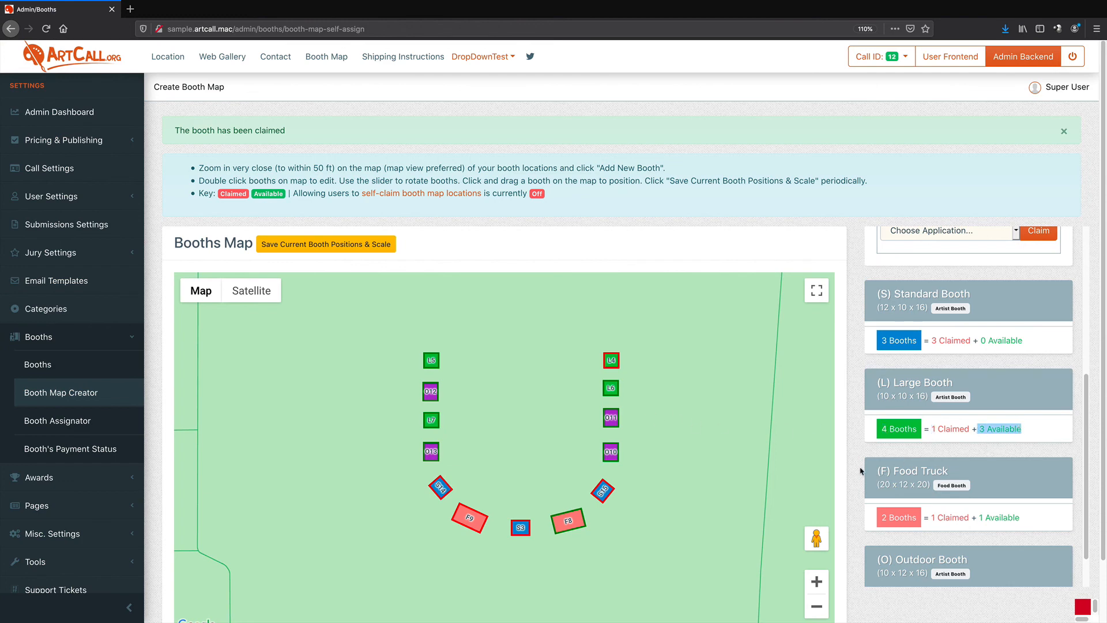
pyautogui.scroll(-3, 865, 461)
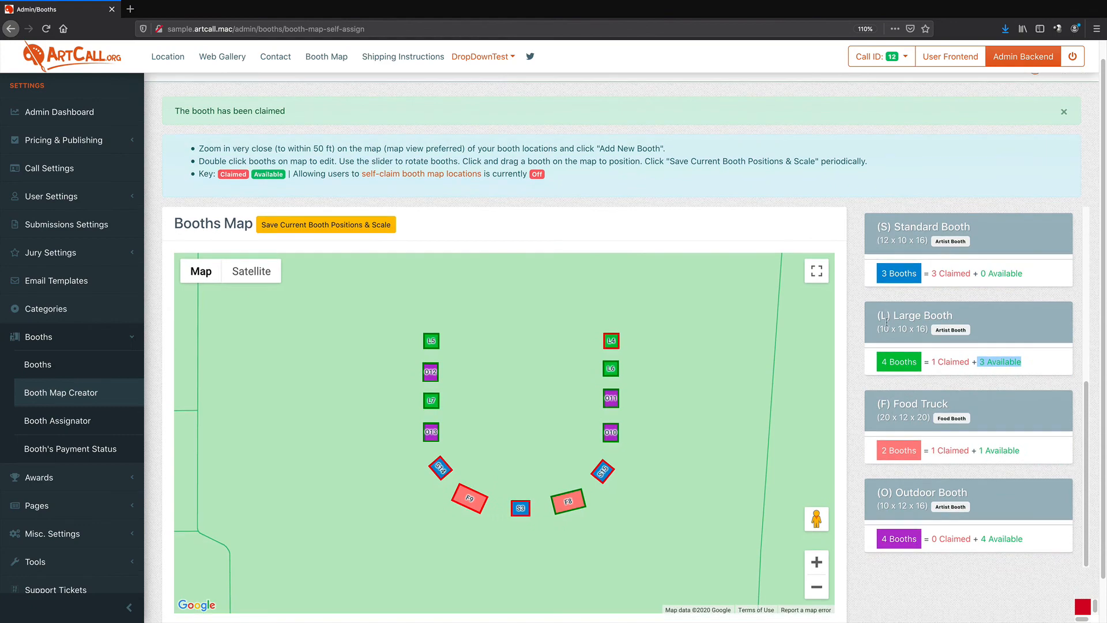
pyautogui.scroll(1, 885, 452)
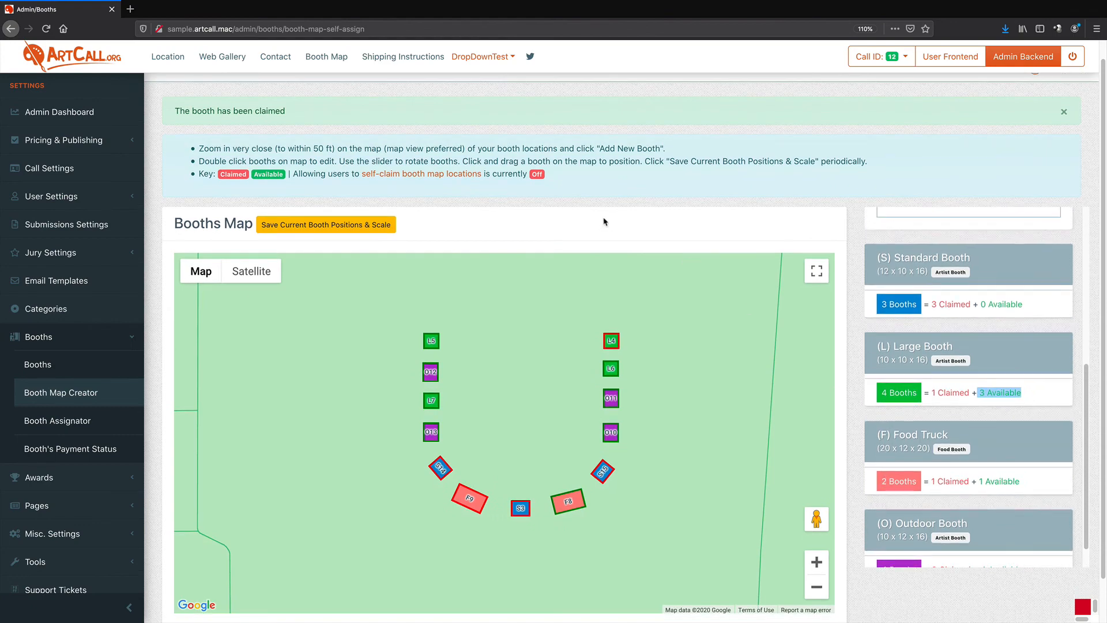
# Open the public booth map and filter it by several vendors to view their booth locations
pyautogui.click(327, 57)
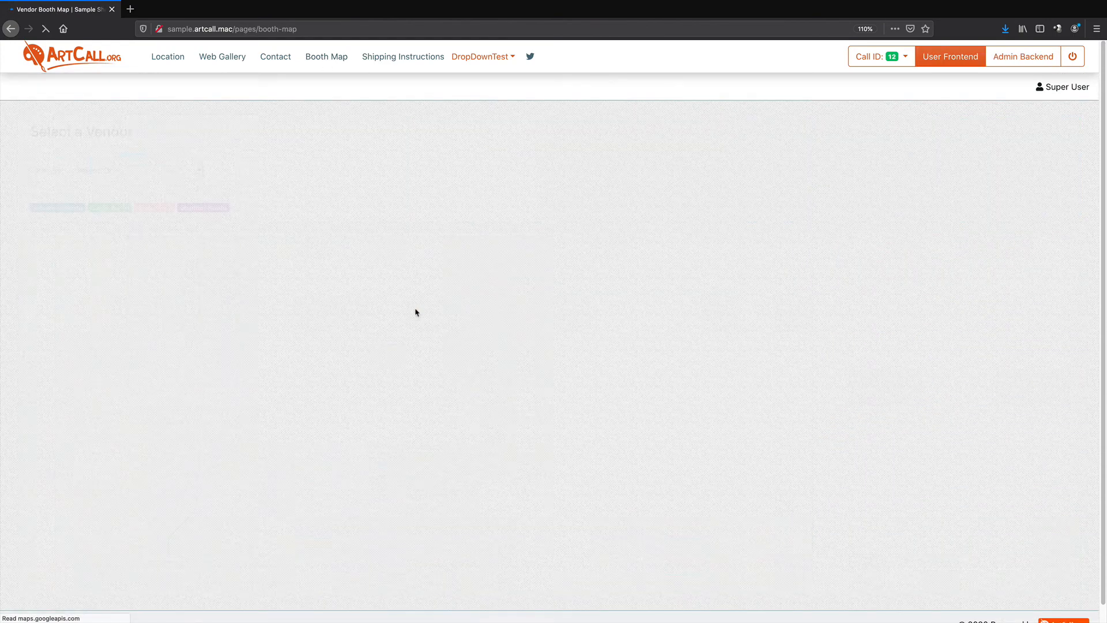
pyautogui.click(159, 175)
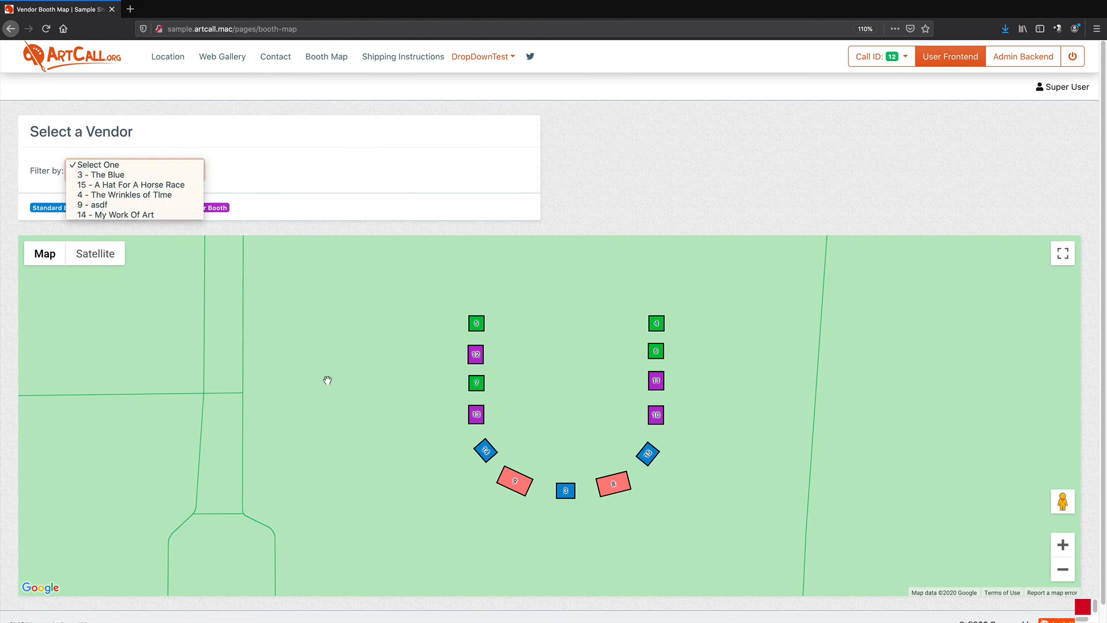
pyautogui.click(120, 177)
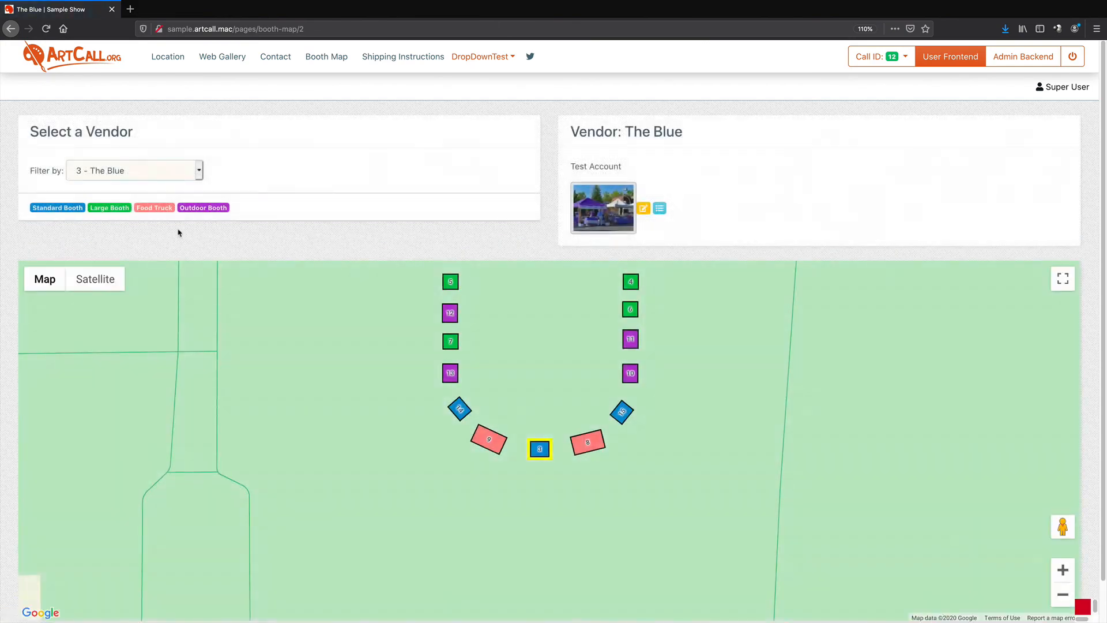
pyautogui.click(144, 176)
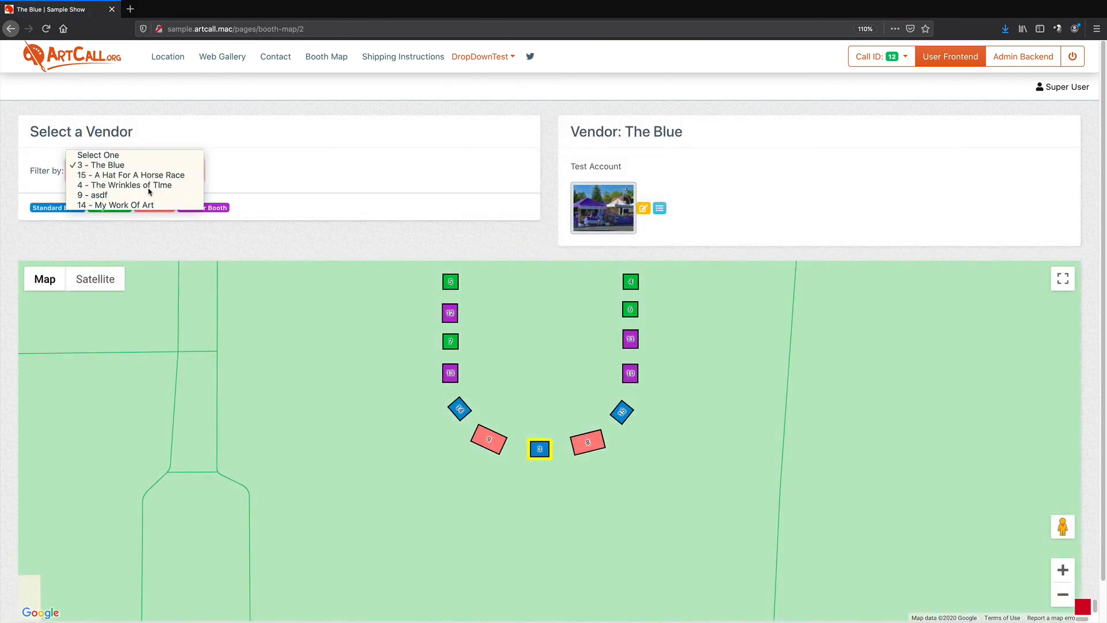
pyautogui.click(144, 175)
pyautogui.click(130, 175)
pyautogui.click(129, 175)
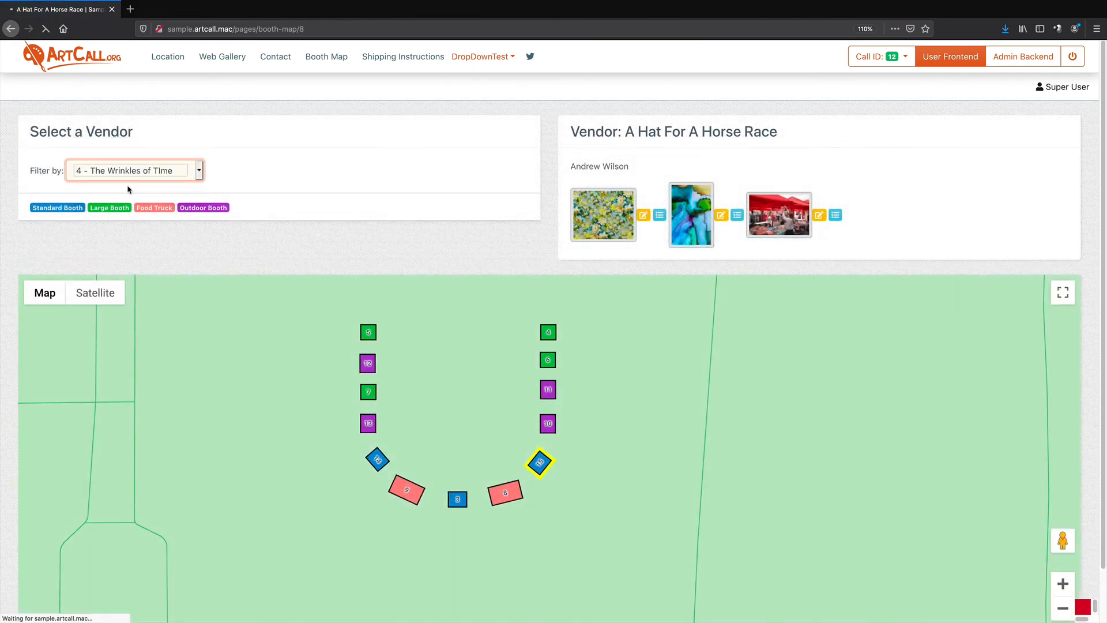
pyautogui.click(133, 170)
pyautogui.click(133, 190)
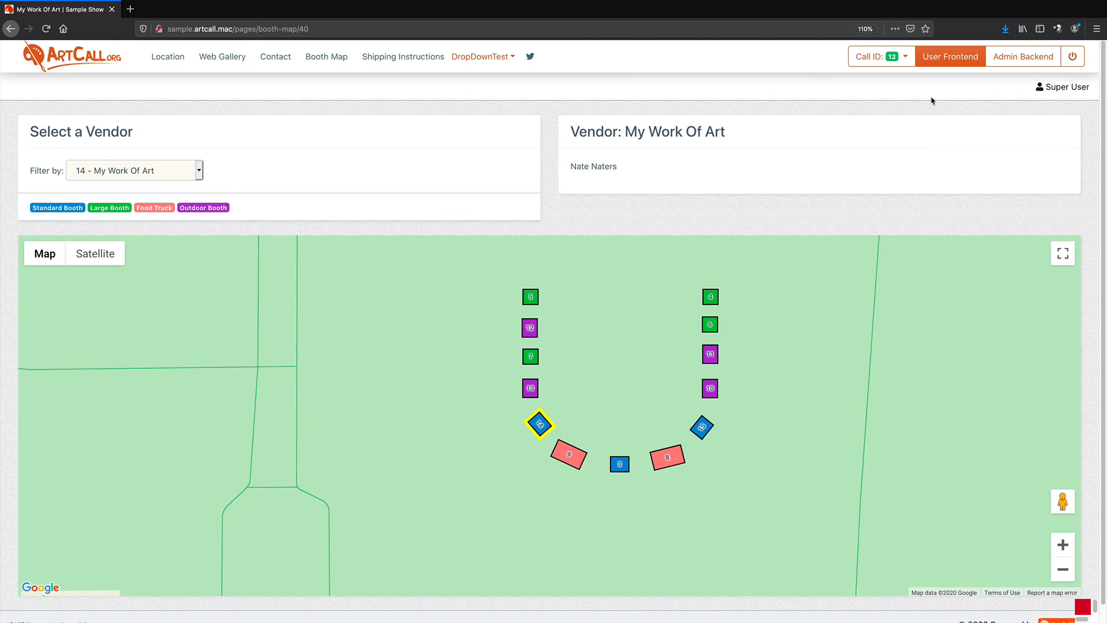
# From the admin submissions list, log in as application 8's artist and view that application's booth location
pyautogui.click(1014, 65)
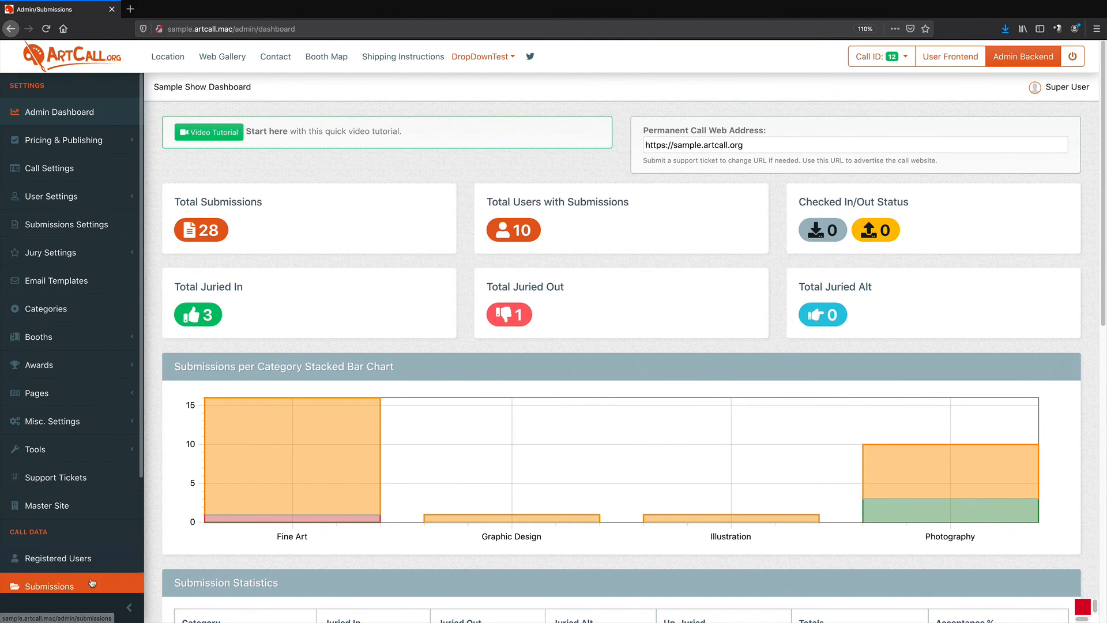
pyautogui.click(86, 558)
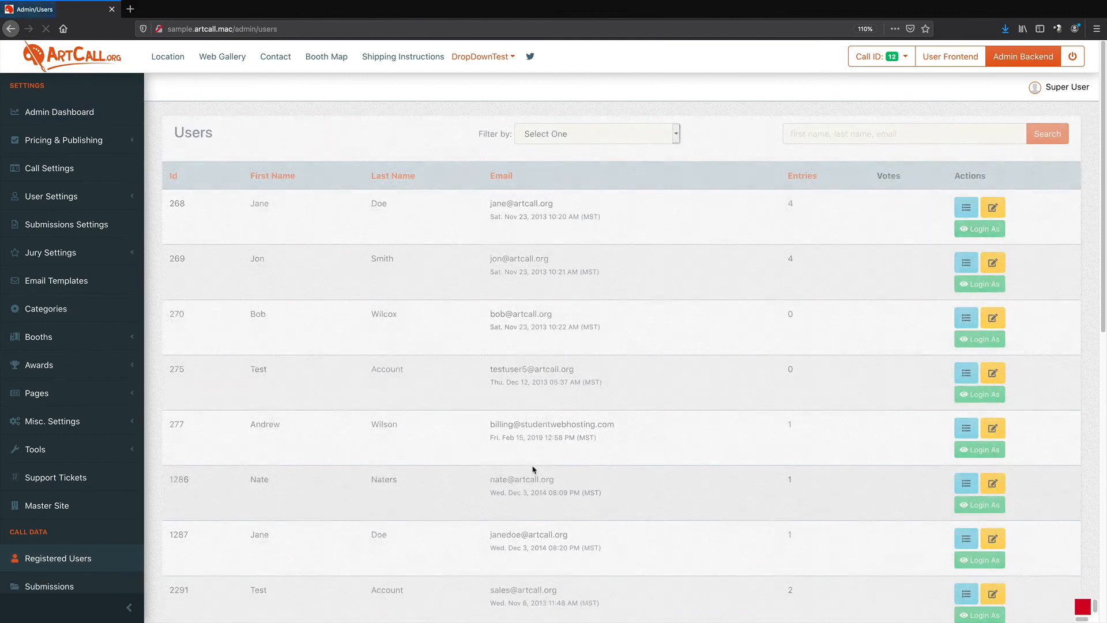
pyautogui.click(70, 594)
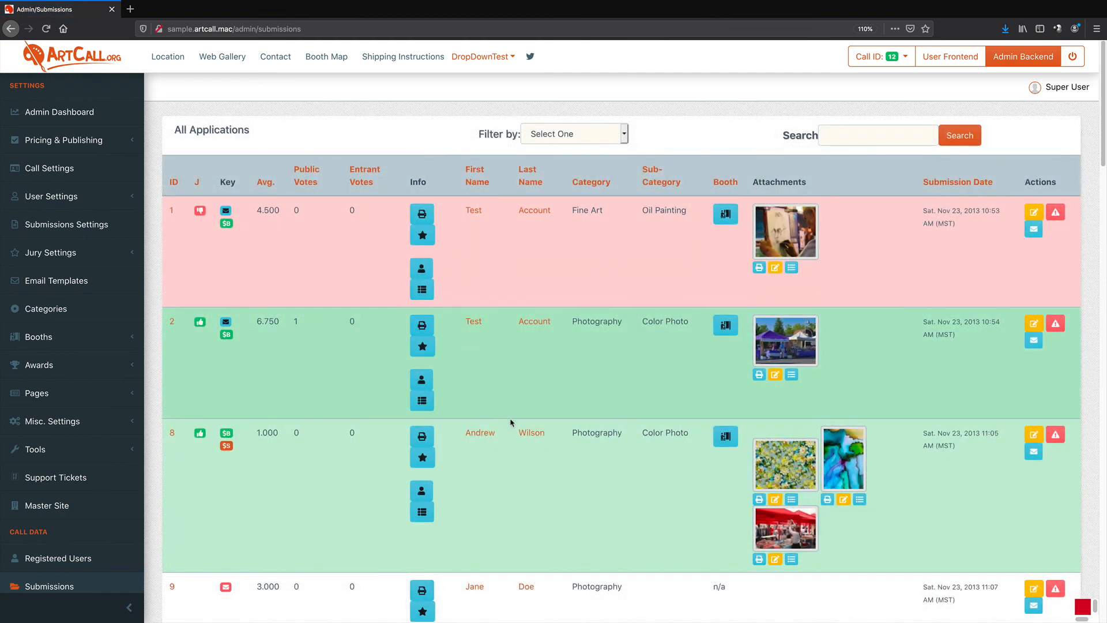
pyautogui.scroll(-1, 522, 418)
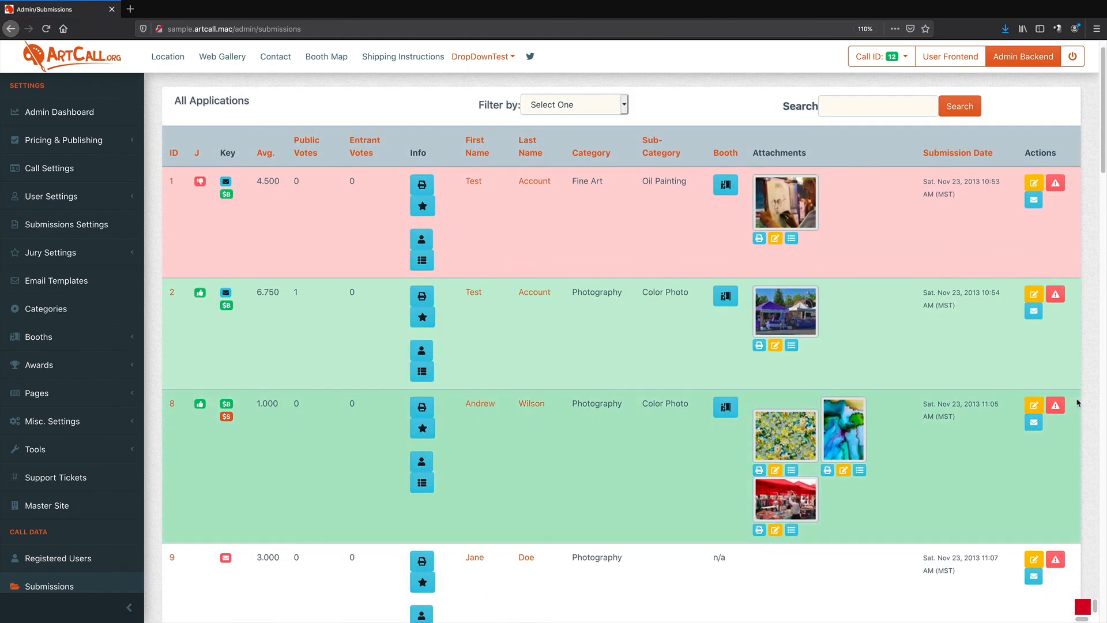
pyautogui.click(531, 404)
pyautogui.click(307, 169)
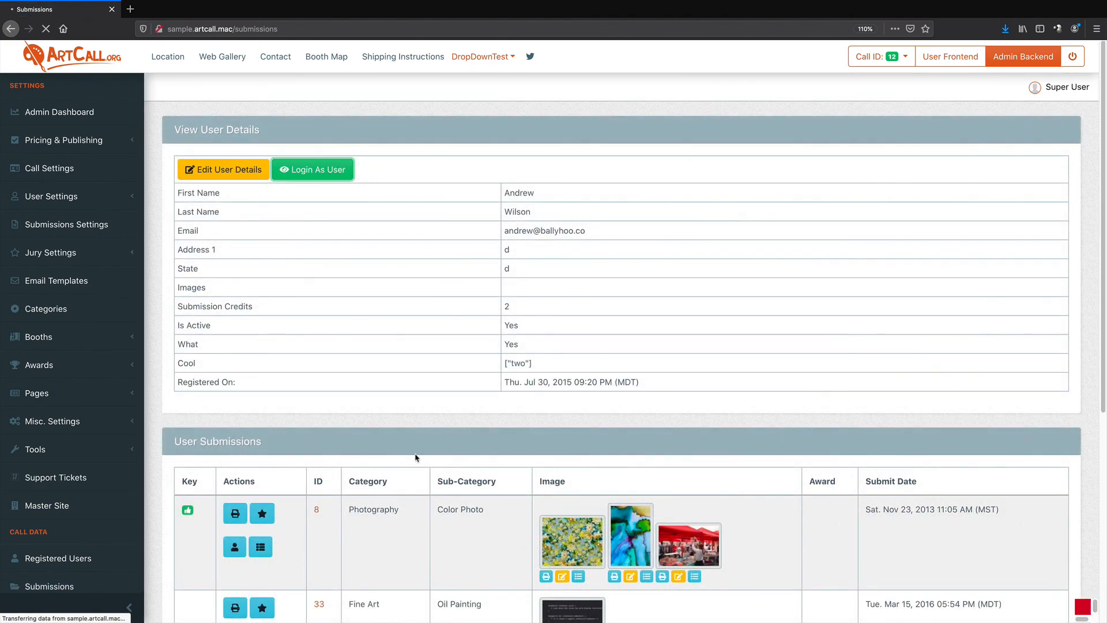
pyautogui.click(666, 271)
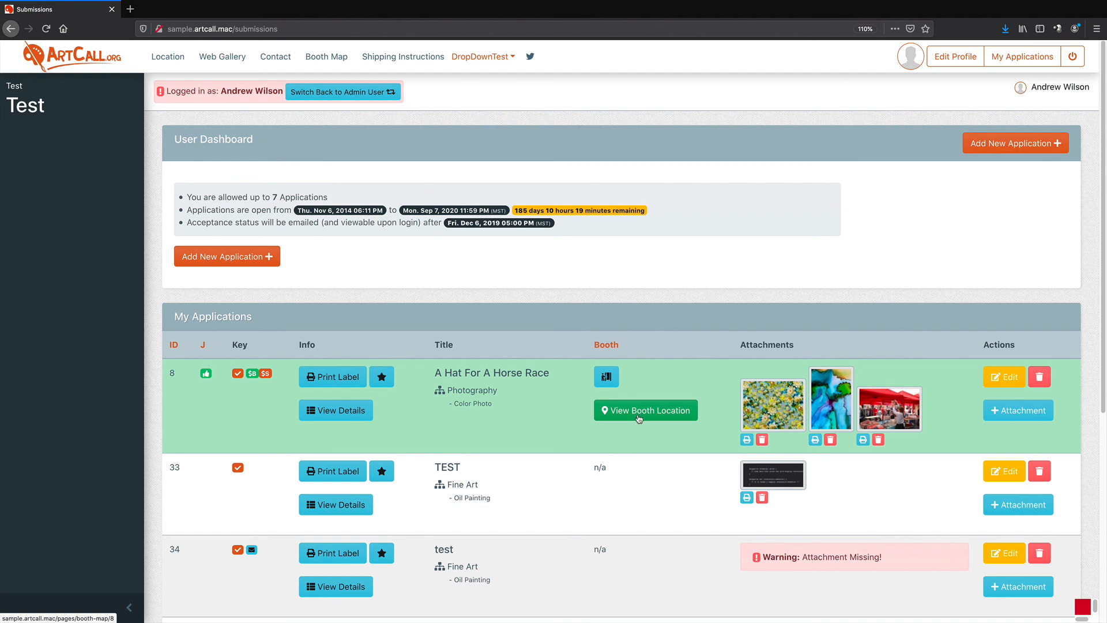
pyautogui.click(638, 411)
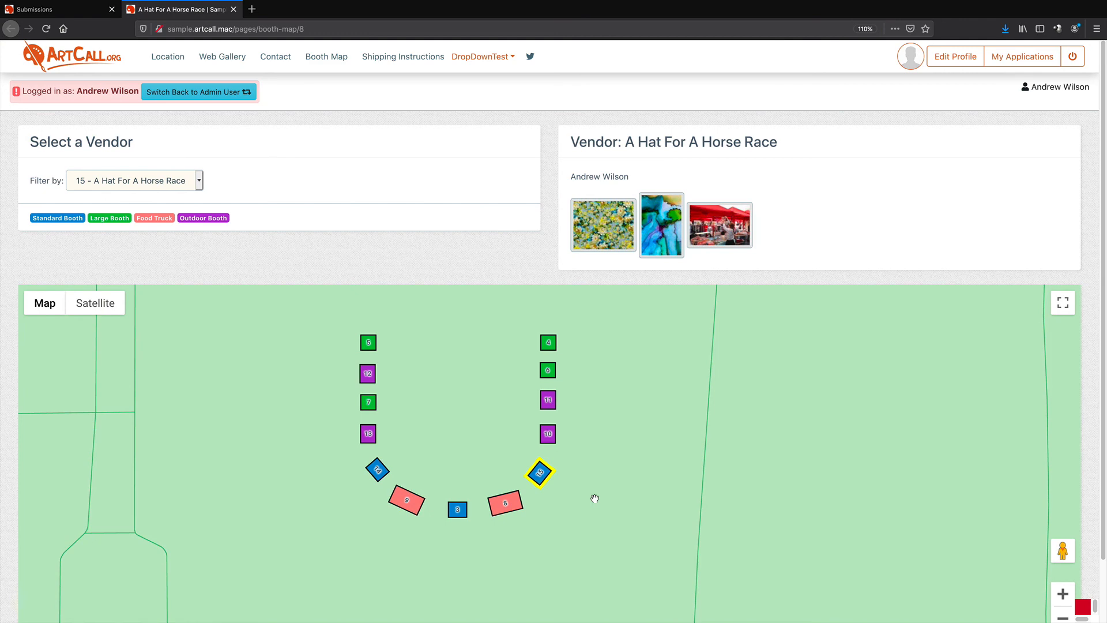
# Switch back to the admin user and reopen the Booth Map Creator
pyautogui.click(206, 94)
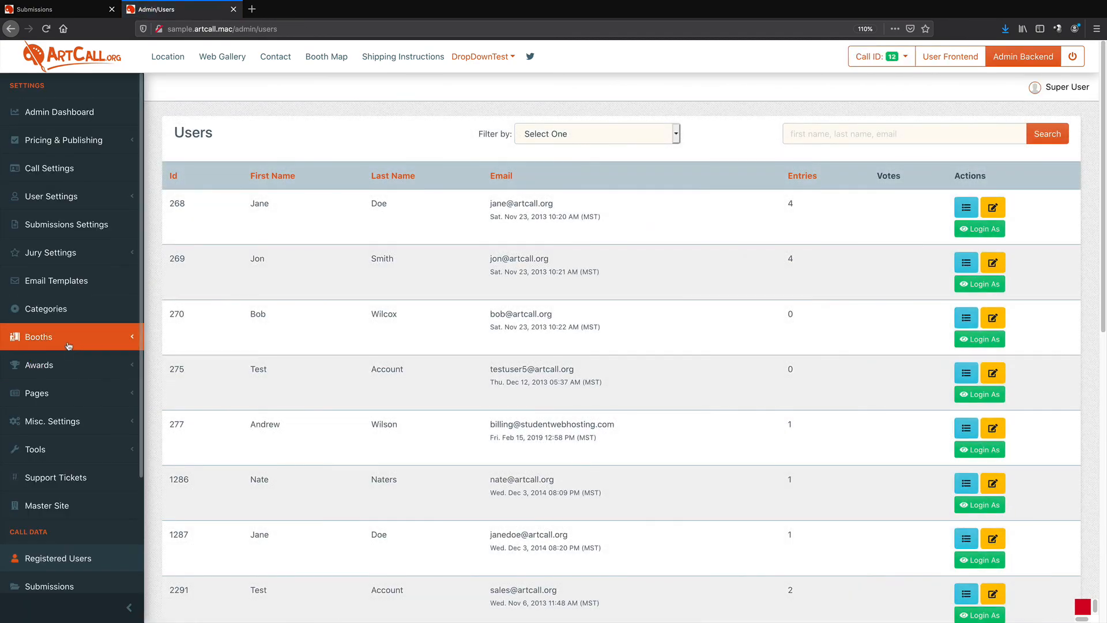
pyautogui.click(69, 345)
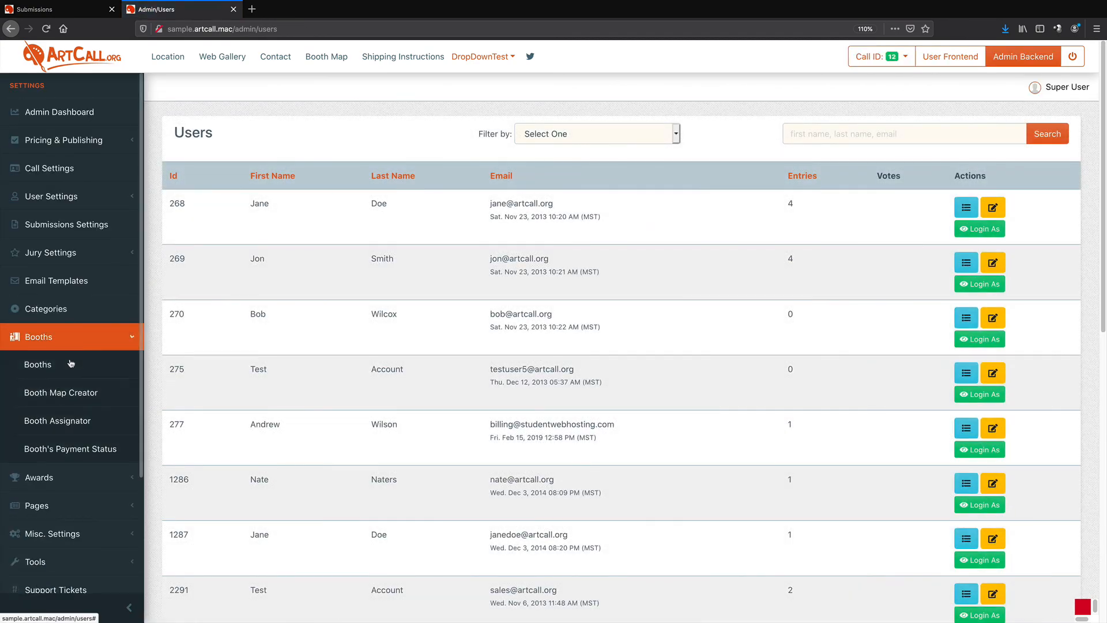
pyautogui.click(71, 393)
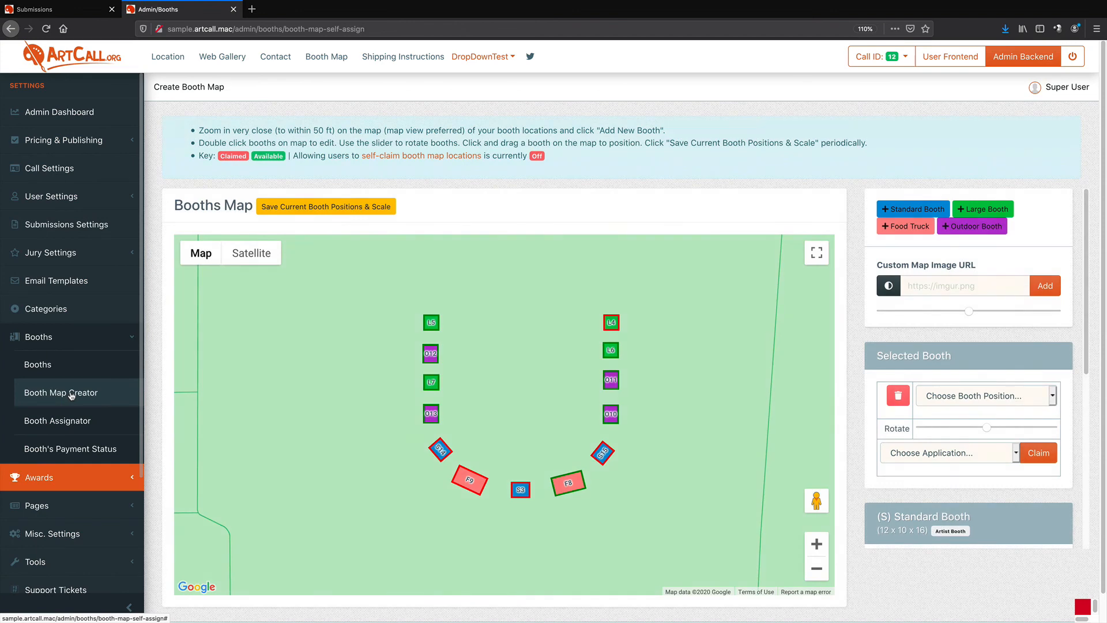